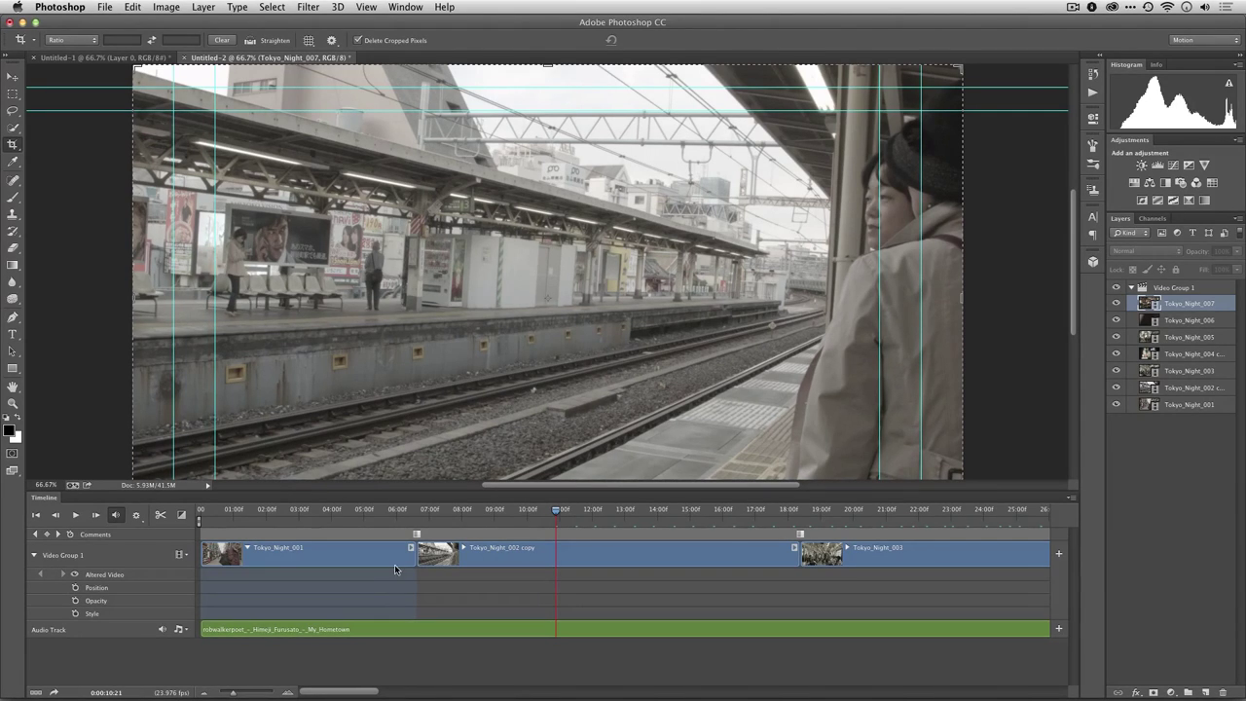
# Step: Save the timeline project in Photoshop format as Tokyo_Rough_Edit.psd
pyautogui.click(110, 8)
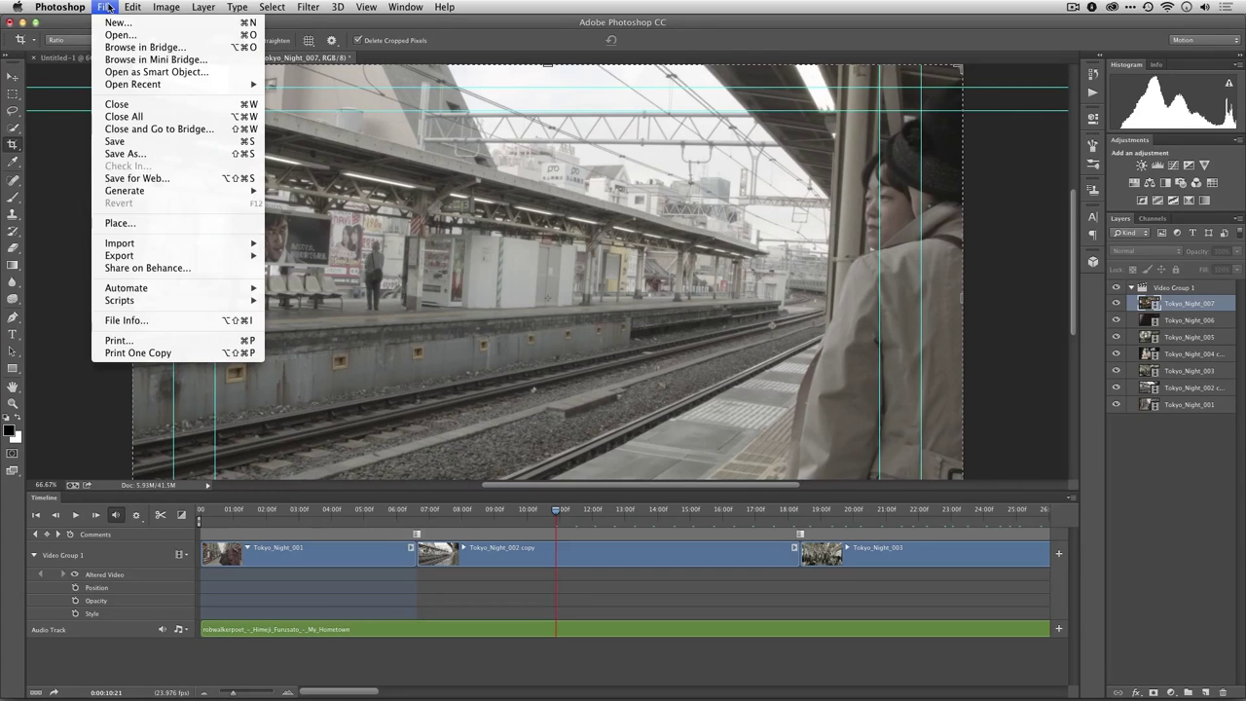
pyautogui.click(126, 145)
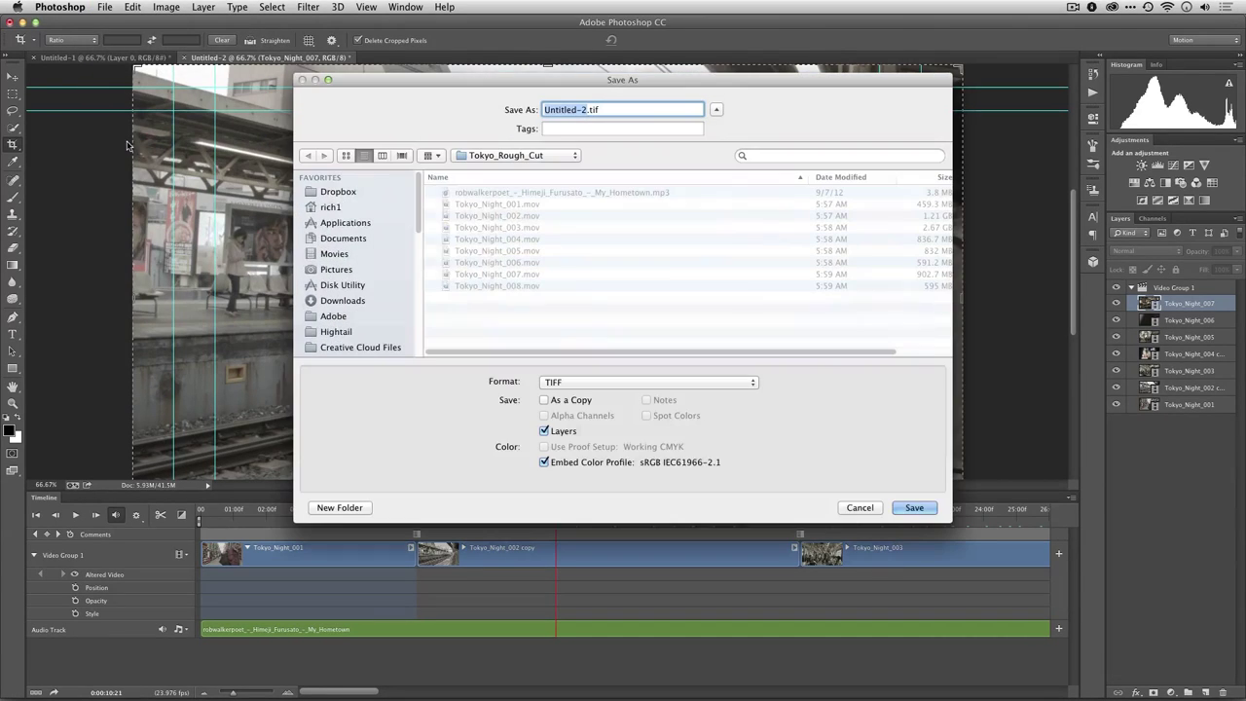
pyautogui.click(646, 382)
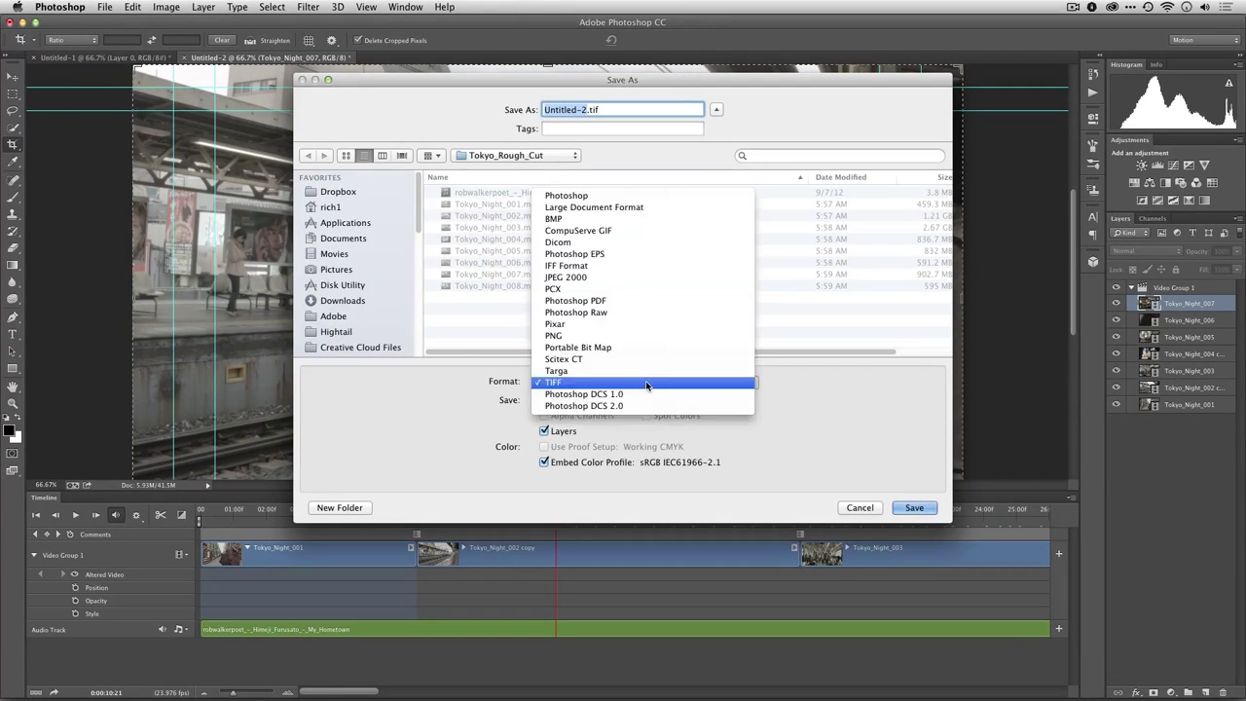
pyautogui.press('Escape')
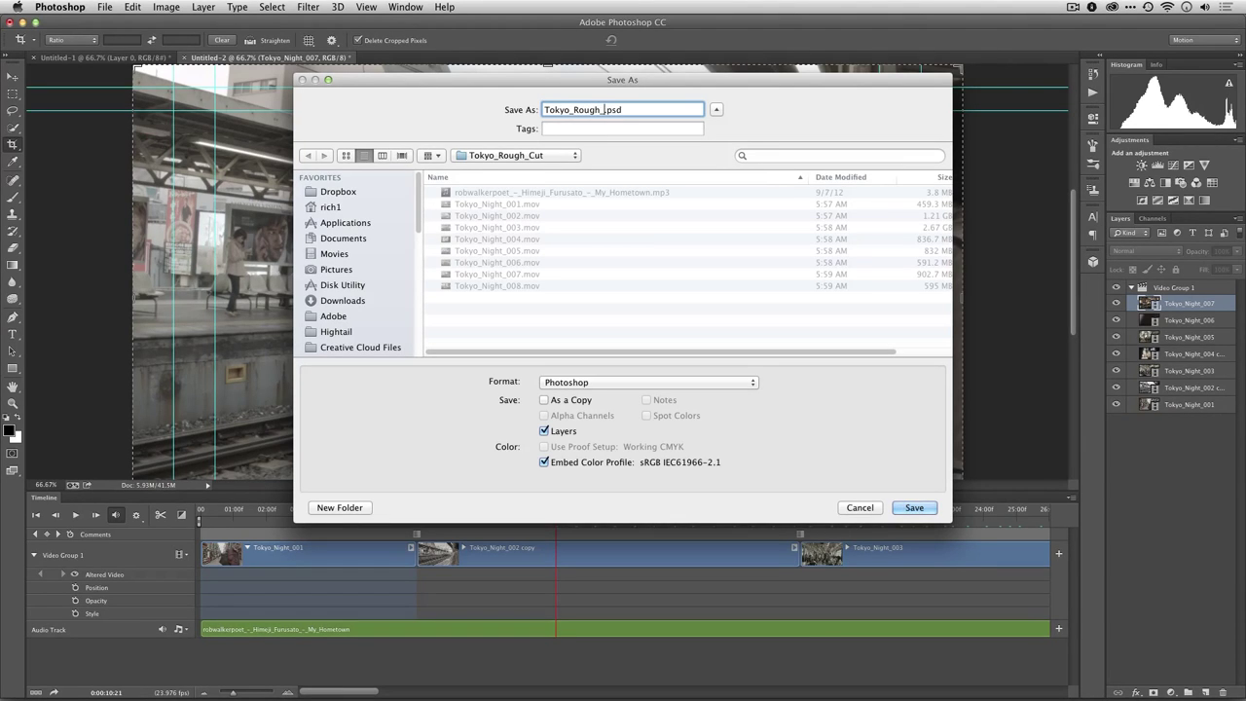
pyautogui.press('Return')
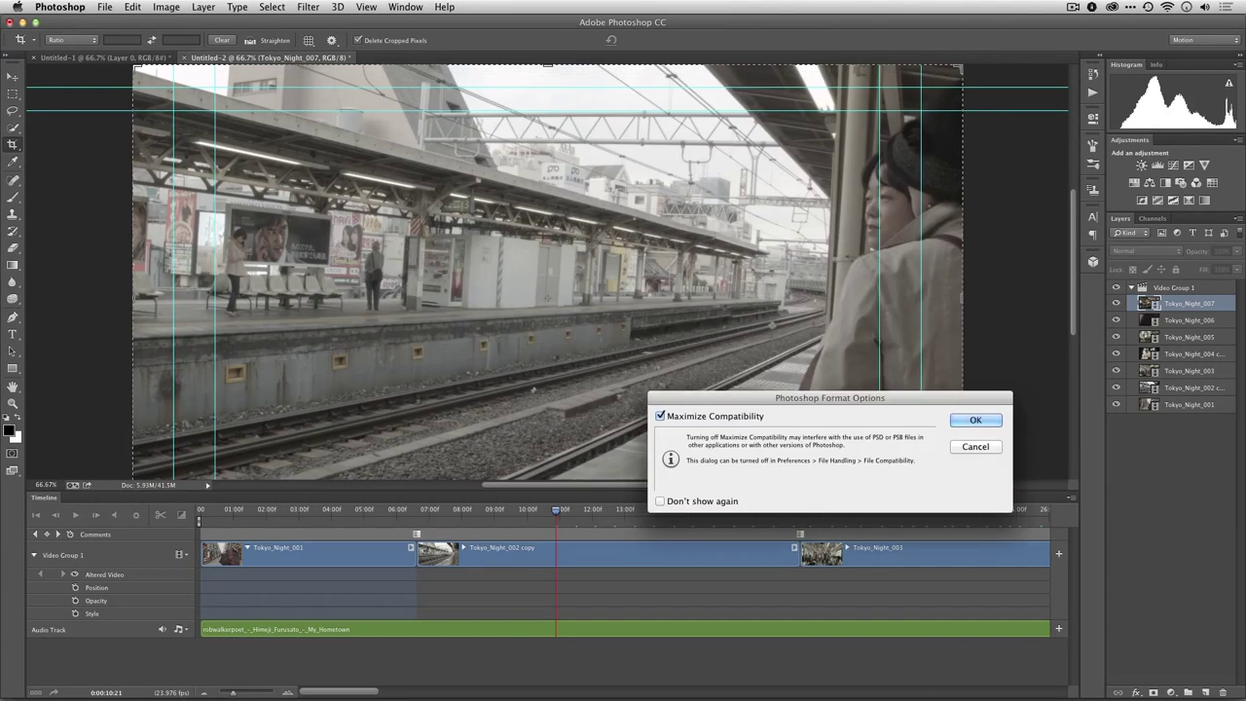
# Step: Accept Maximize Compatibility, rewind to the start, collapse Video Group 1 and zoom out to all clips
pyautogui.click(991, 422)
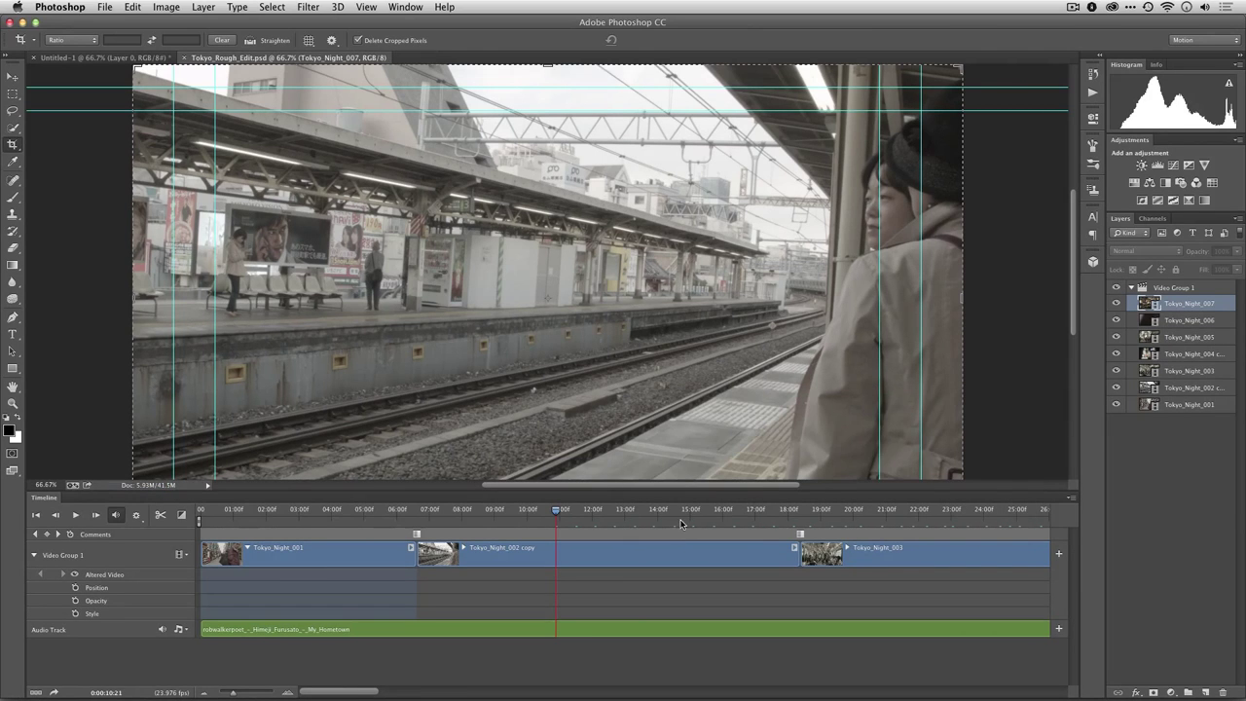
pyautogui.moveTo(556, 519)
pyautogui.mouseDown()
pyautogui.moveTo(327, 521)
pyautogui.moveTo(185, 538)
pyautogui.mouseUp()
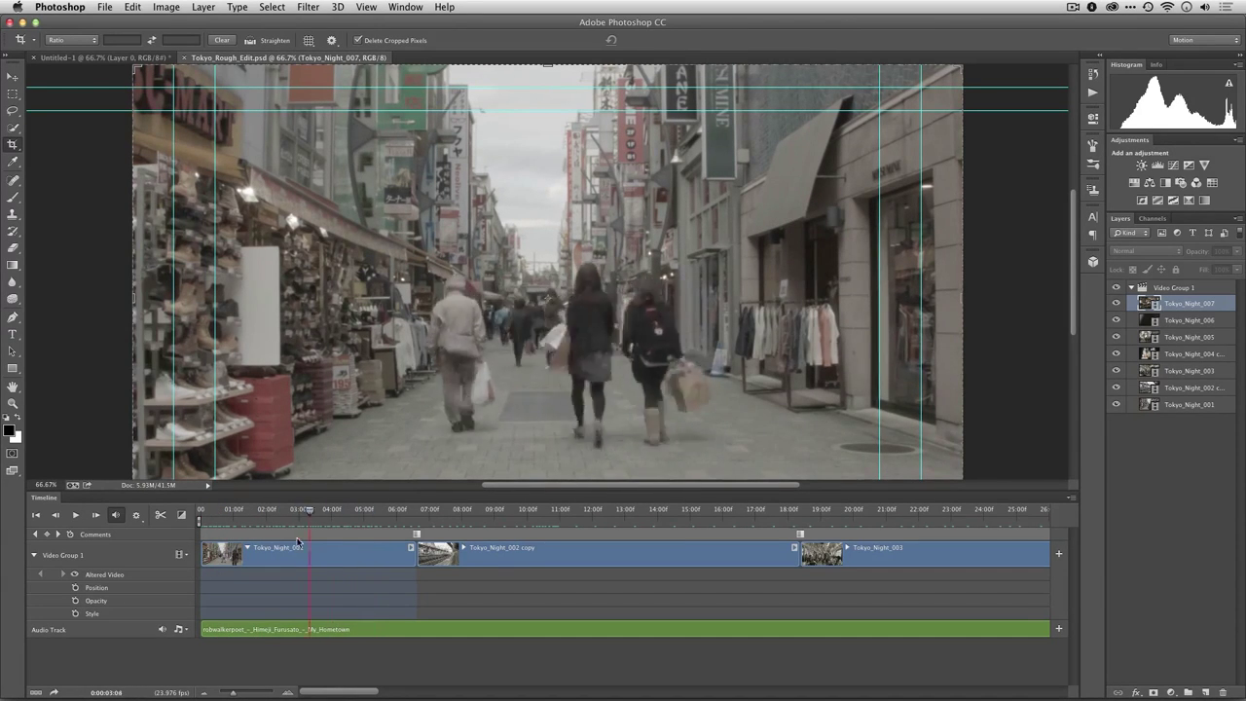
pyautogui.click(35, 556)
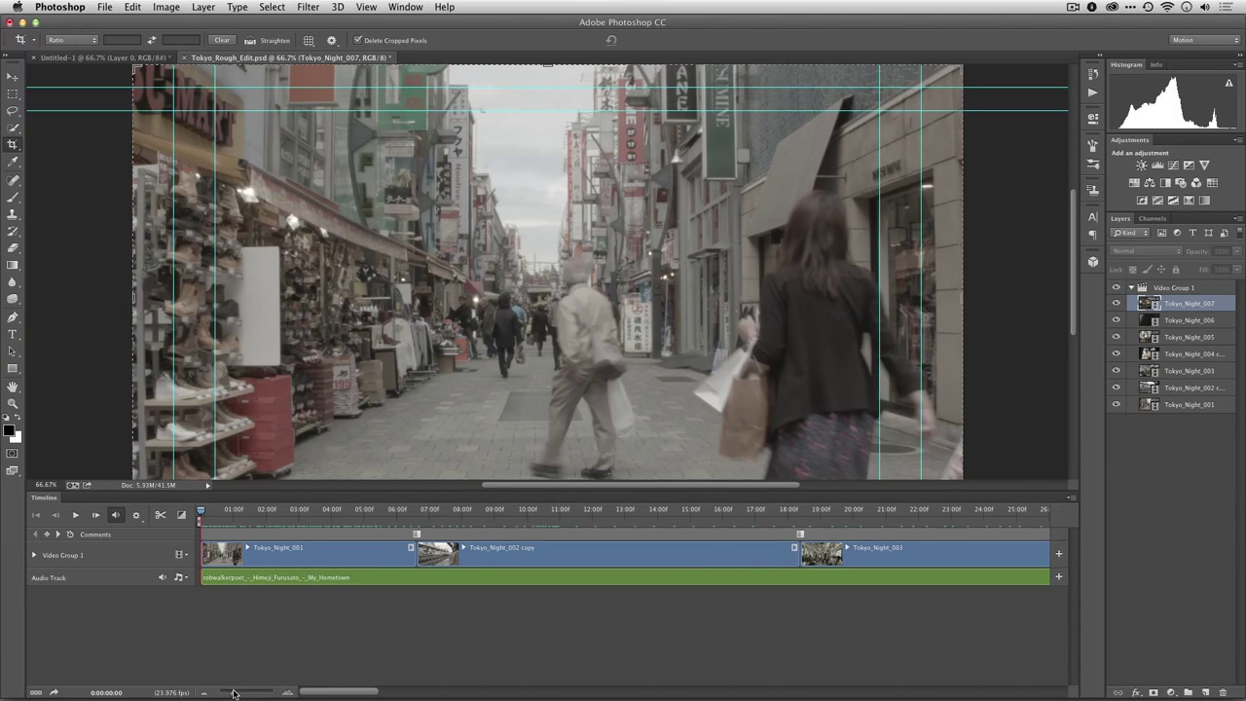
pyautogui.moveTo(233, 694); pyautogui.dragTo(229, 694)
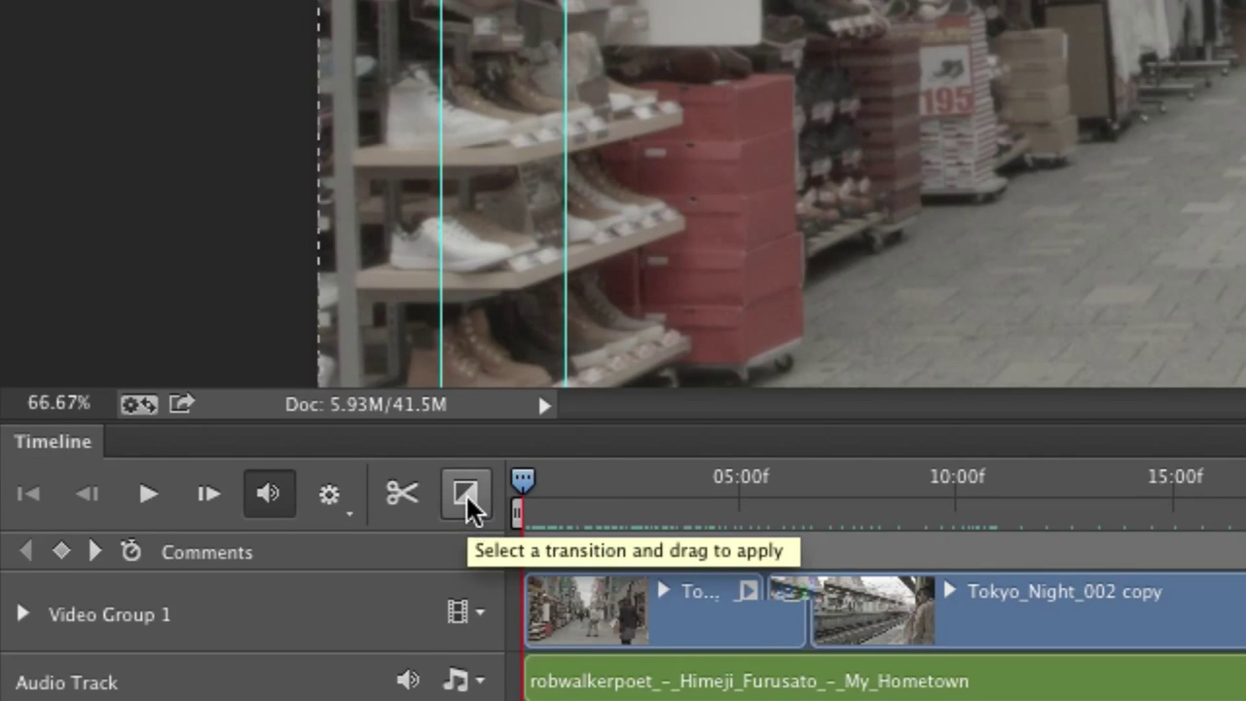
# Step: Apply Fade With Black to the start of the first clip and preview it
pyautogui.click(466, 493)
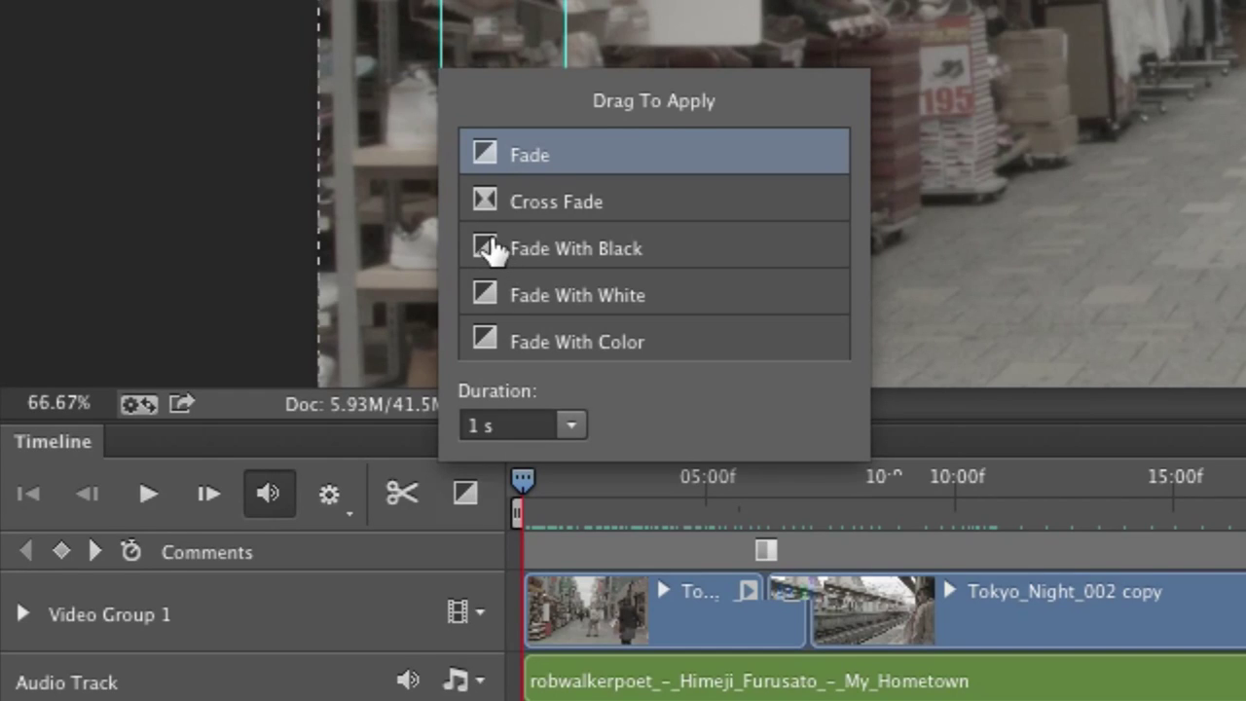
pyautogui.moveTo(490, 250); pyautogui.dragTo(547, 633)
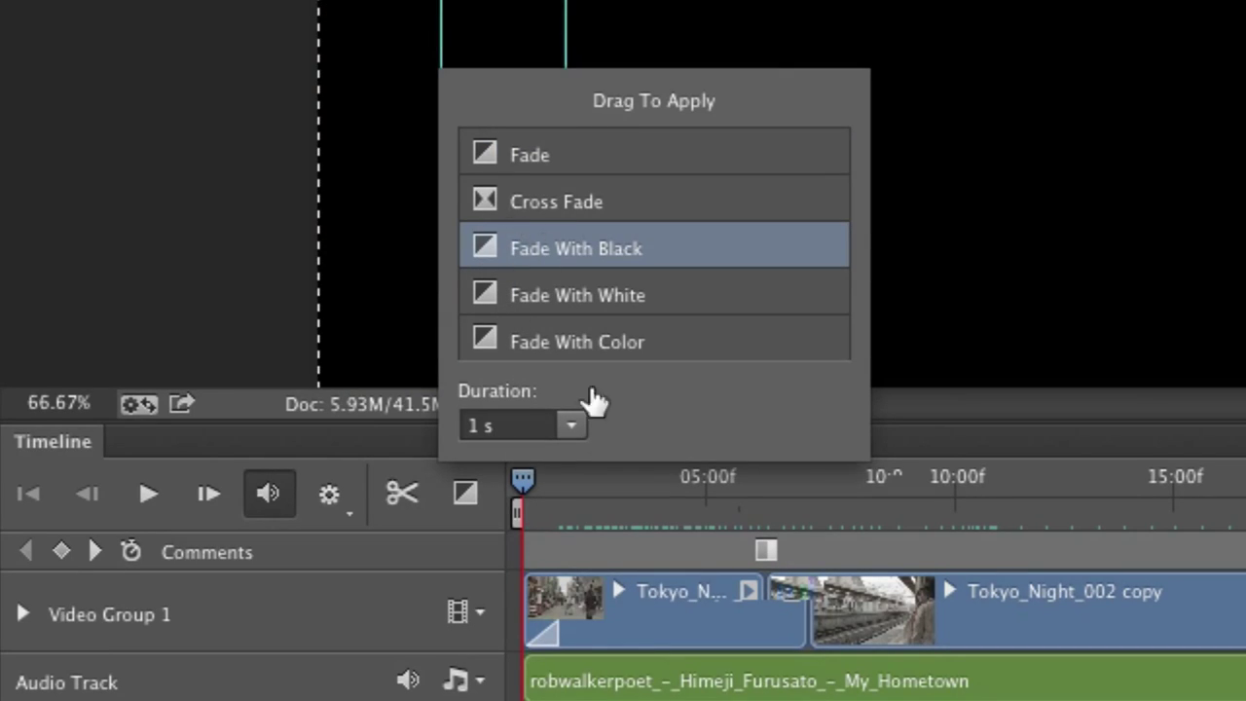
pyautogui.press('Escape')
pyautogui.press('space')
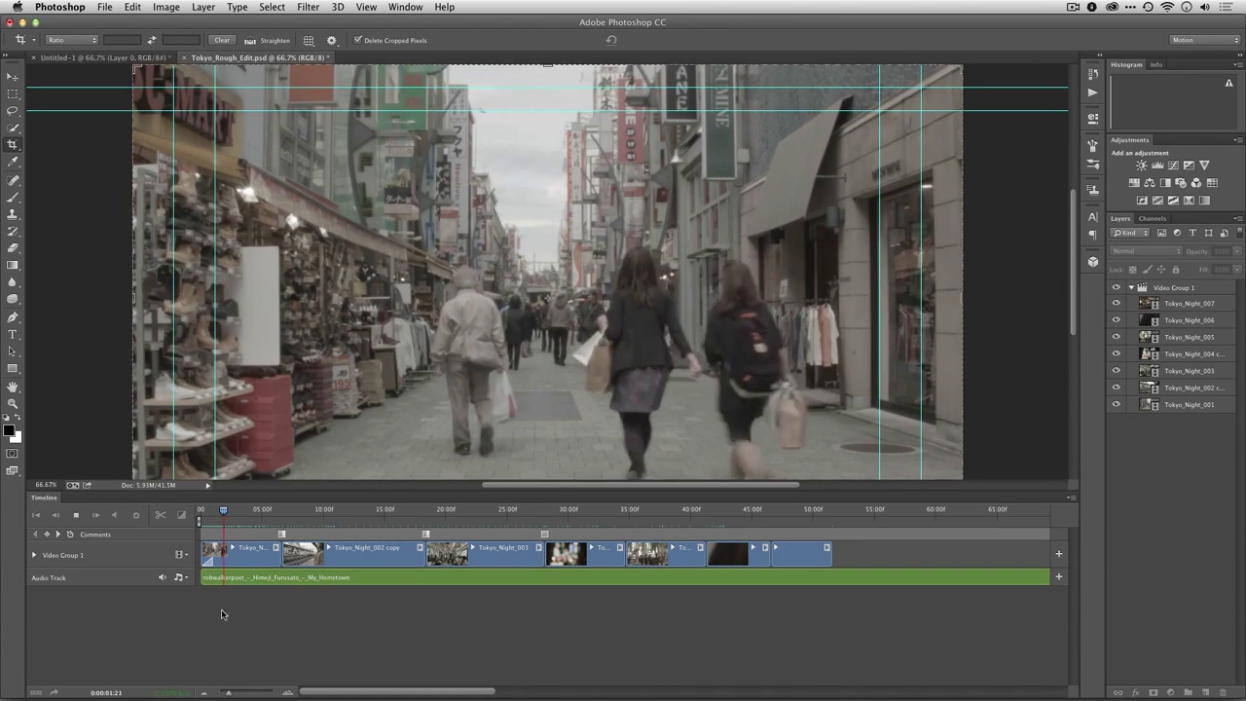
pyautogui.press('space')
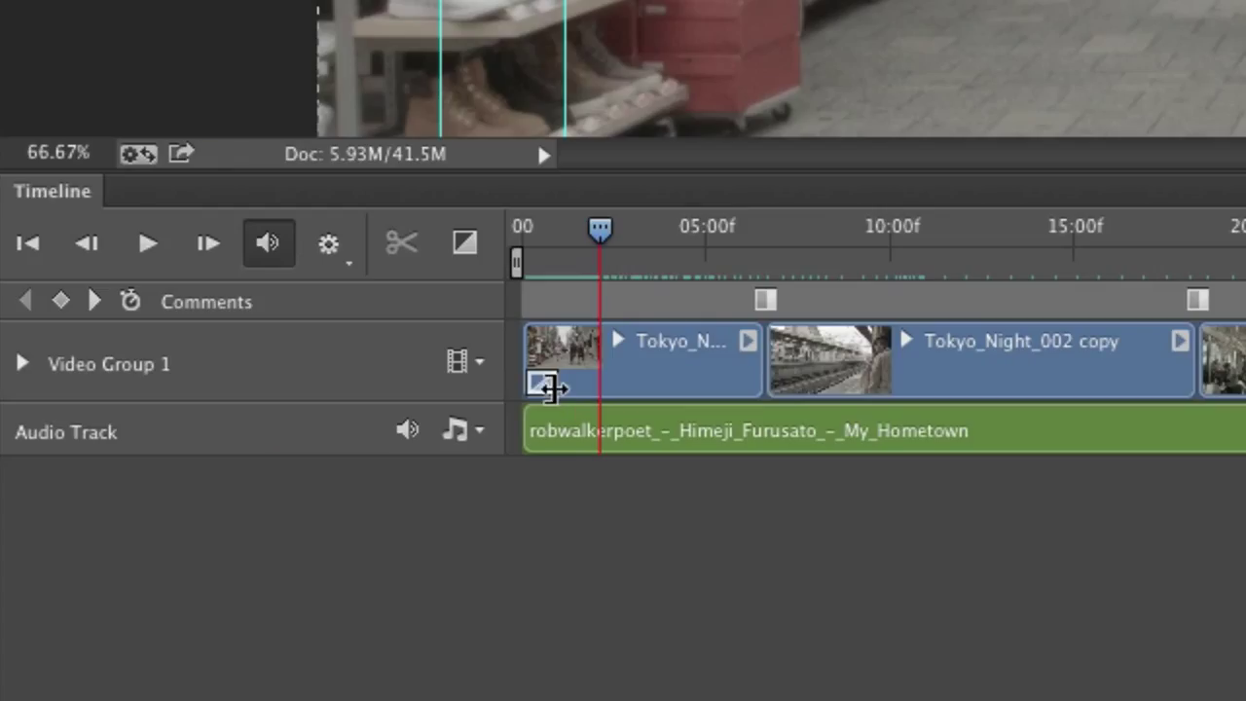
# Step: Stretch the opening fade from black to about two seconds and replay it
pyautogui.moveTo(551, 387); pyautogui.dragTo(578, 390)
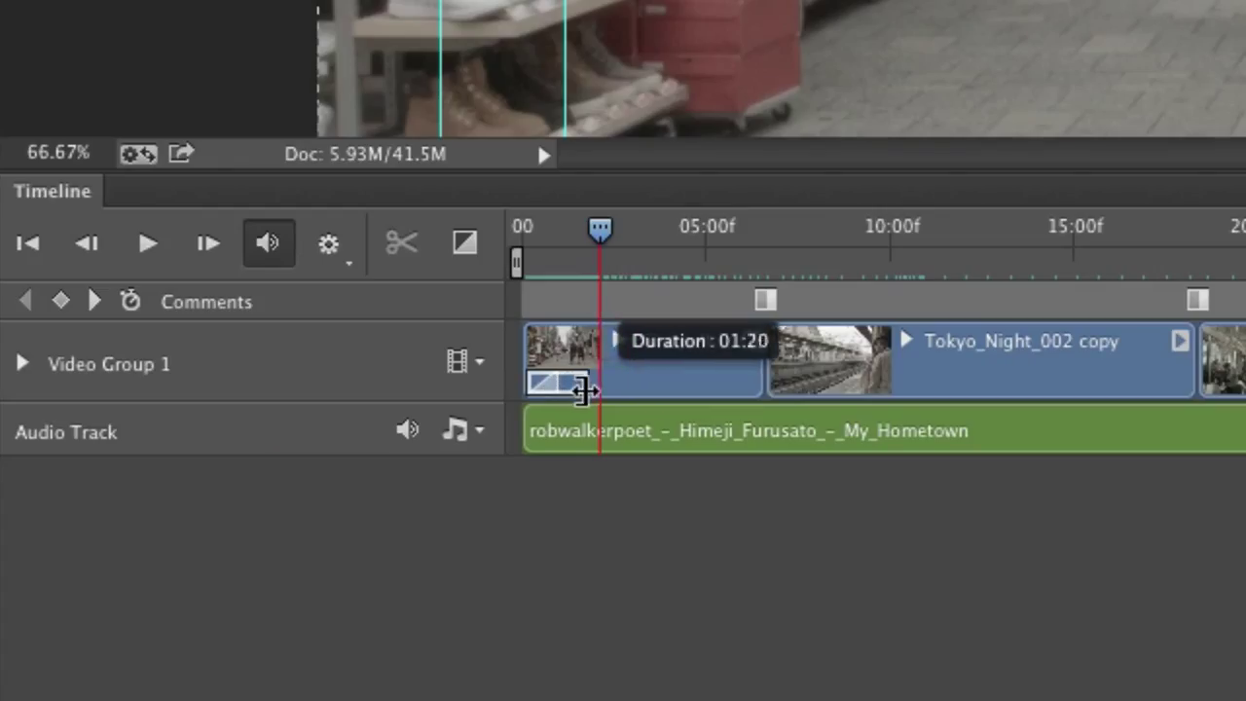
pyautogui.moveTo(578, 390); pyautogui.dragTo(606, 393)
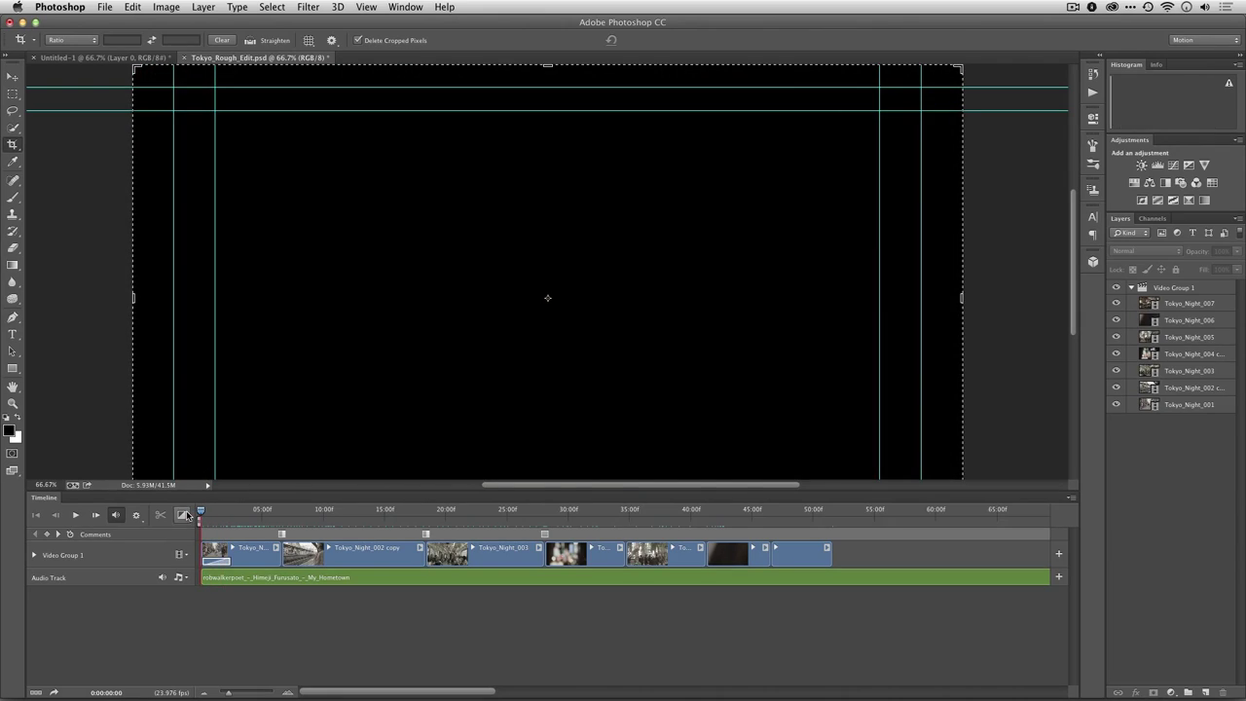
pyautogui.press('space')
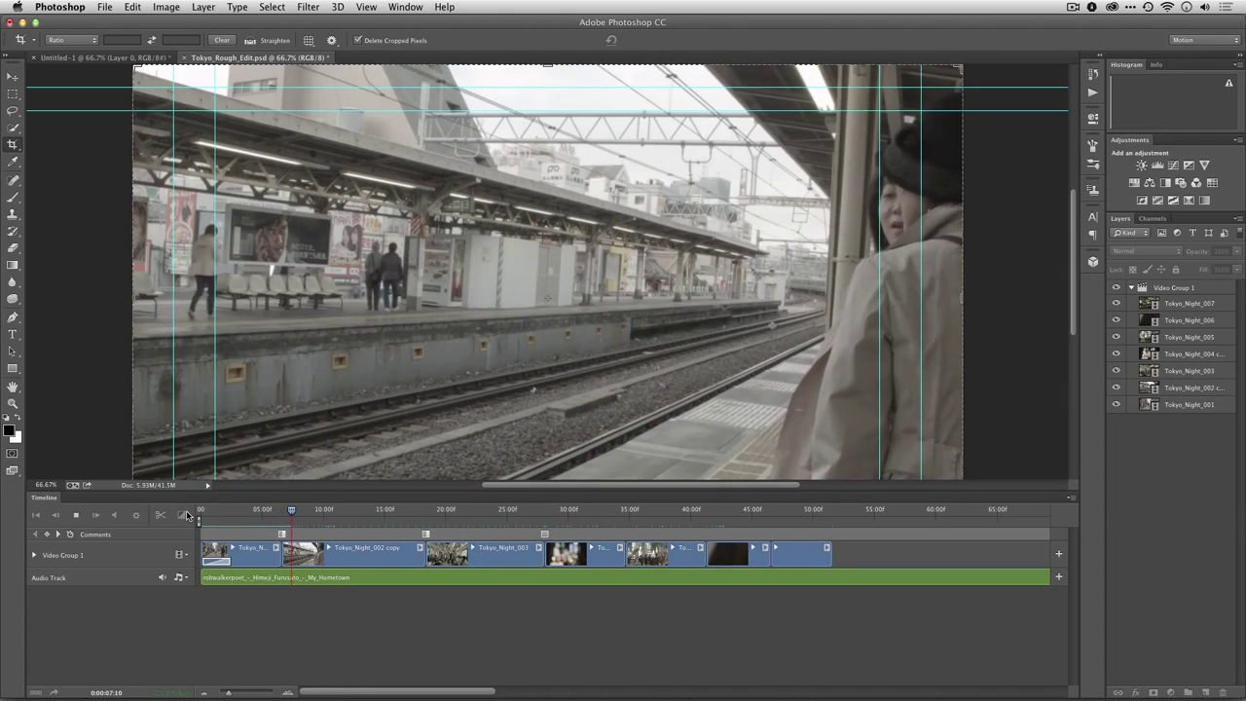
# Step: Add a Cross Fade at the cut between Tokyo_Night_001 and Tokyo_Night_002 copy
pyautogui.press('space')
pyautogui.moveTo(292, 511); pyautogui.dragTo(279, 511)
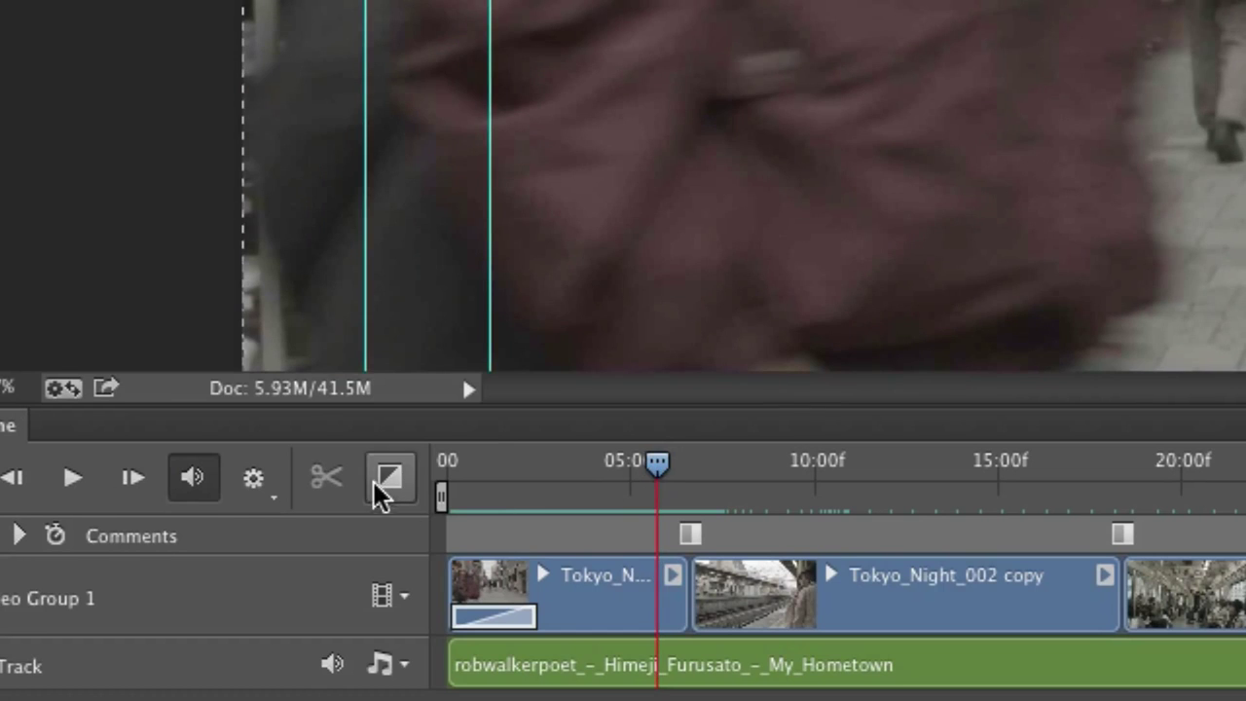
pyautogui.click(181, 514)
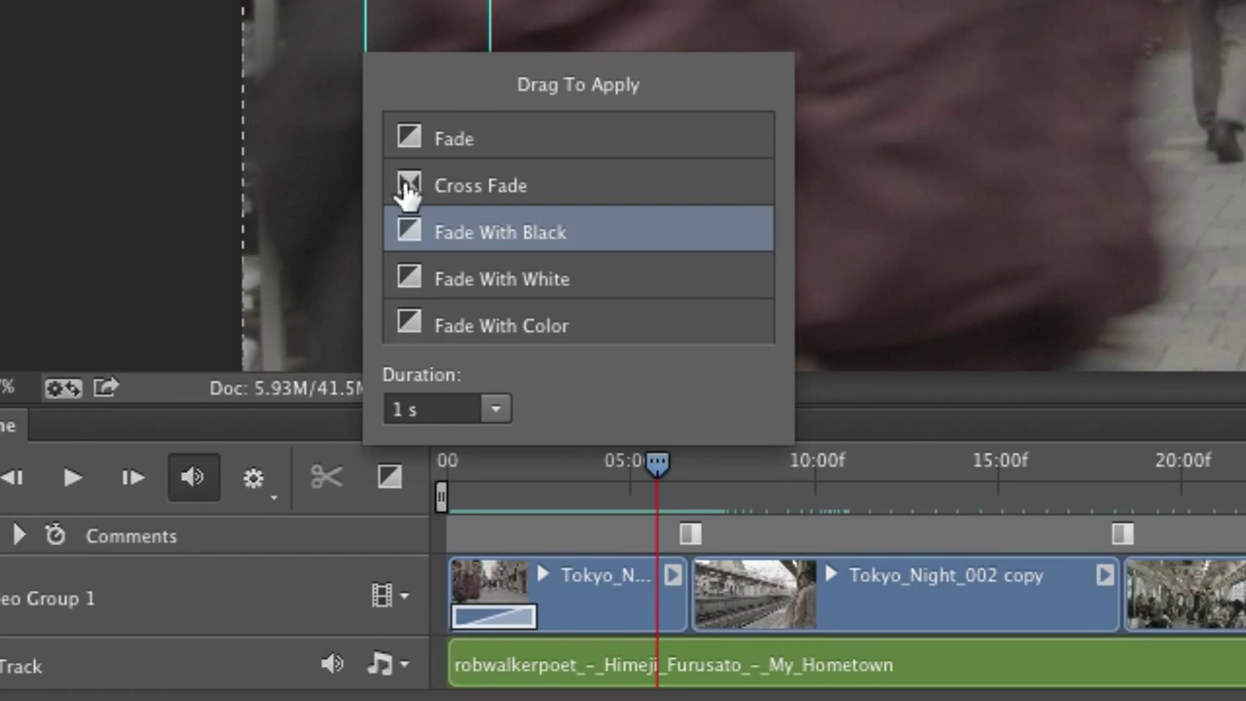
pyautogui.moveTo(403, 187)
pyautogui.mouseDown()
pyautogui.moveTo(651, 497)
pyautogui.moveTo(695, 613)
pyautogui.mouseUp()
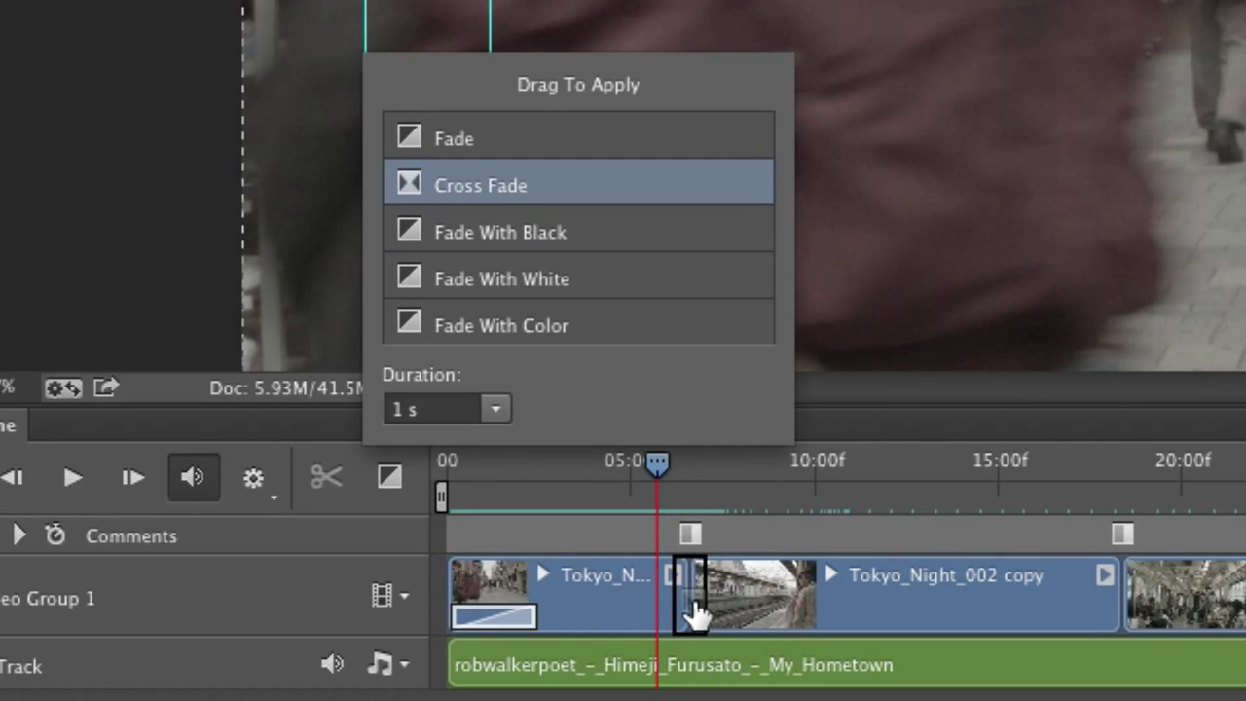
pyautogui.moveTo(694, 603); pyautogui.dragTo(693, 596)
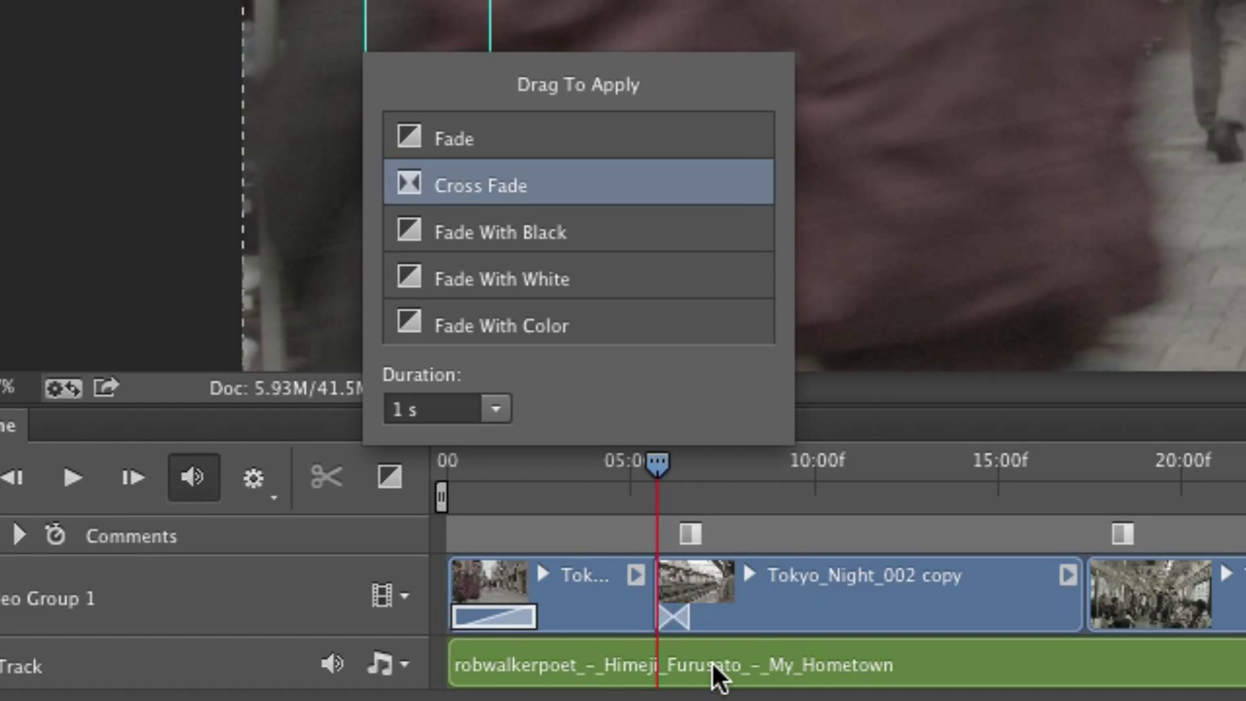
pyautogui.click(695, 635)
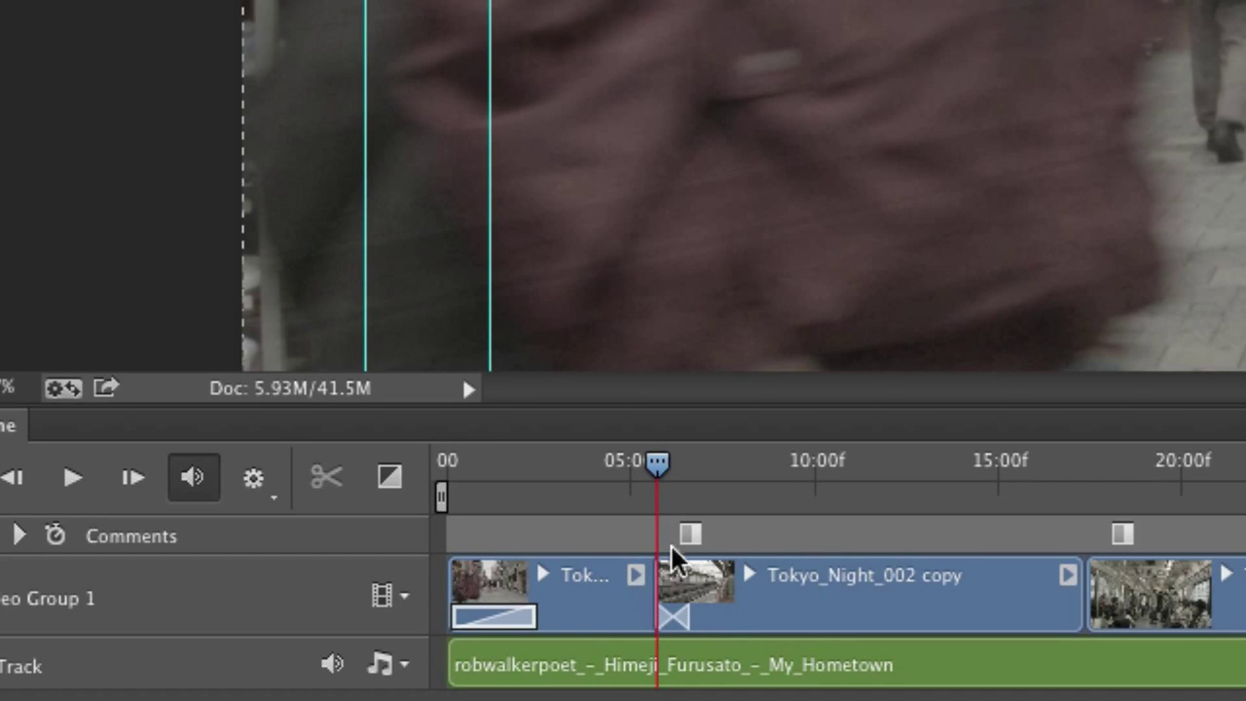
# Step: Preview the cross fade, trim the end of Tokyo_Night_001, and replay the cut
pyautogui.moveTo(657, 475); pyautogui.dragTo(609, 473)
pyautogui.press('space')
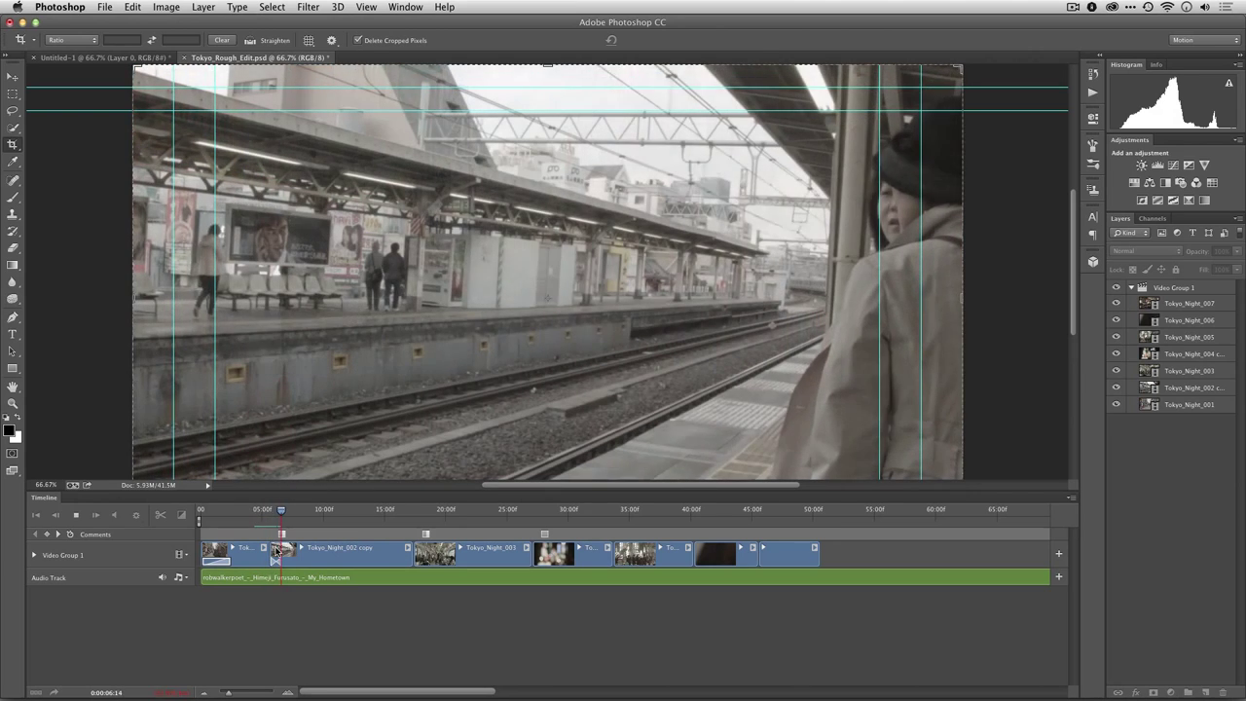
pyautogui.press('space')
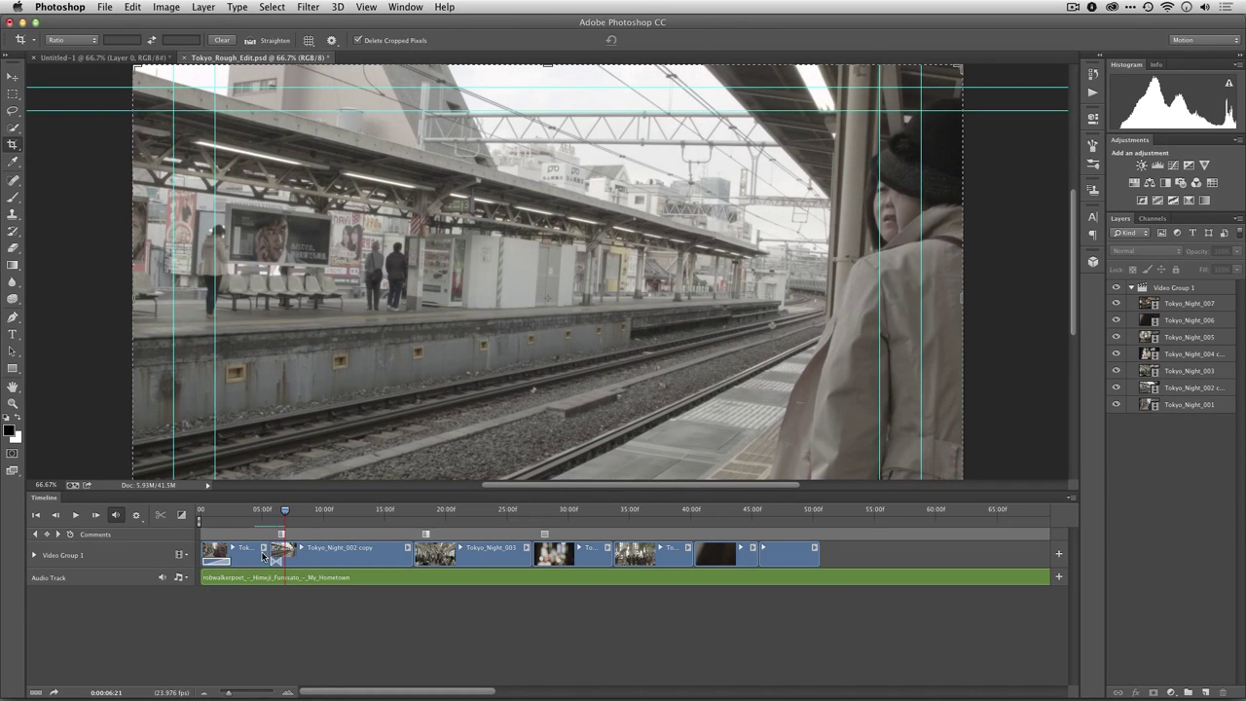
pyautogui.click(263, 555)
pyautogui.moveTo(276, 551)
pyautogui.mouseDown()
pyautogui.moveTo(289, 553)
pyautogui.moveTo(282, 512)
pyautogui.moveTo(285, 554)
pyautogui.moveTo(268, 513)
pyautogui.mouseUp()
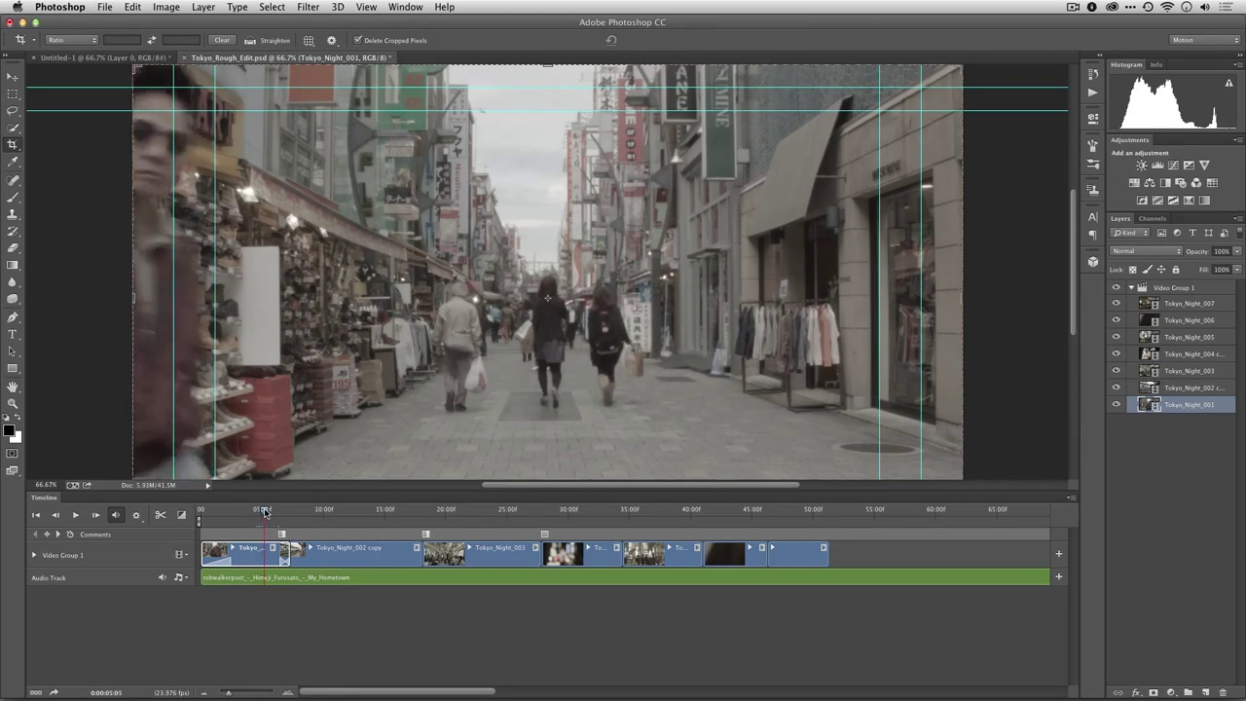
pyautogui.press('space')
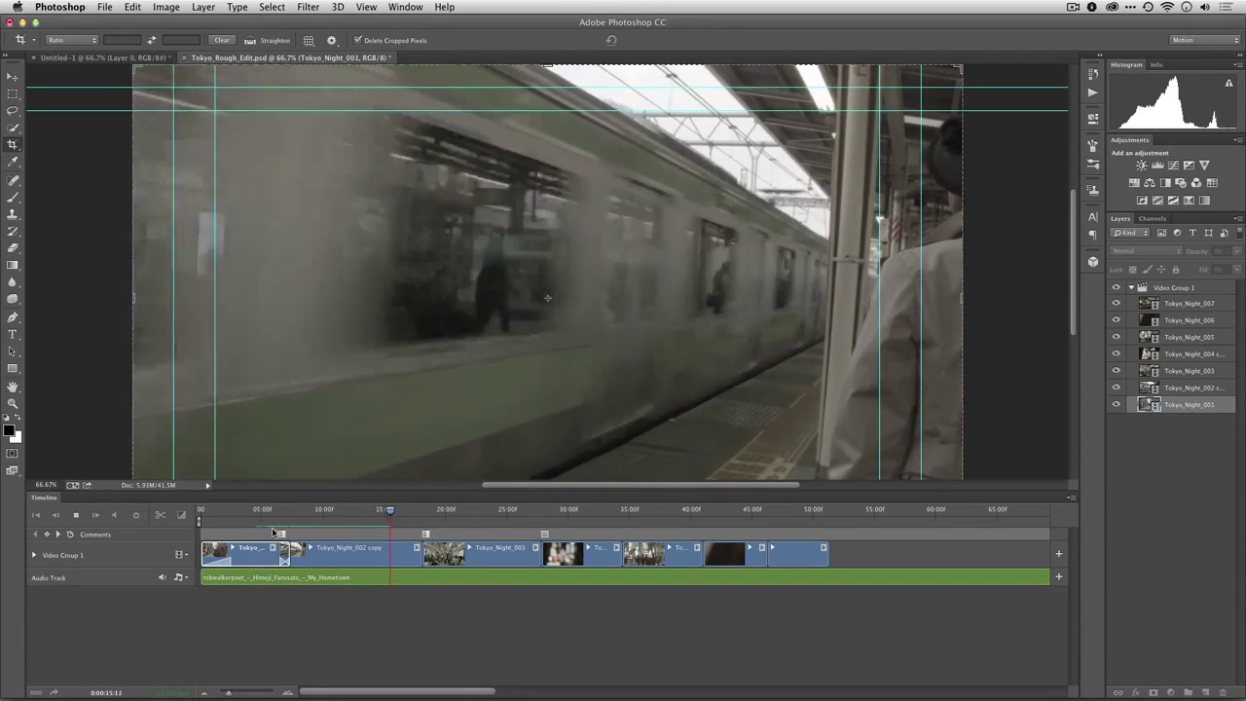
pyautogui.press('space')
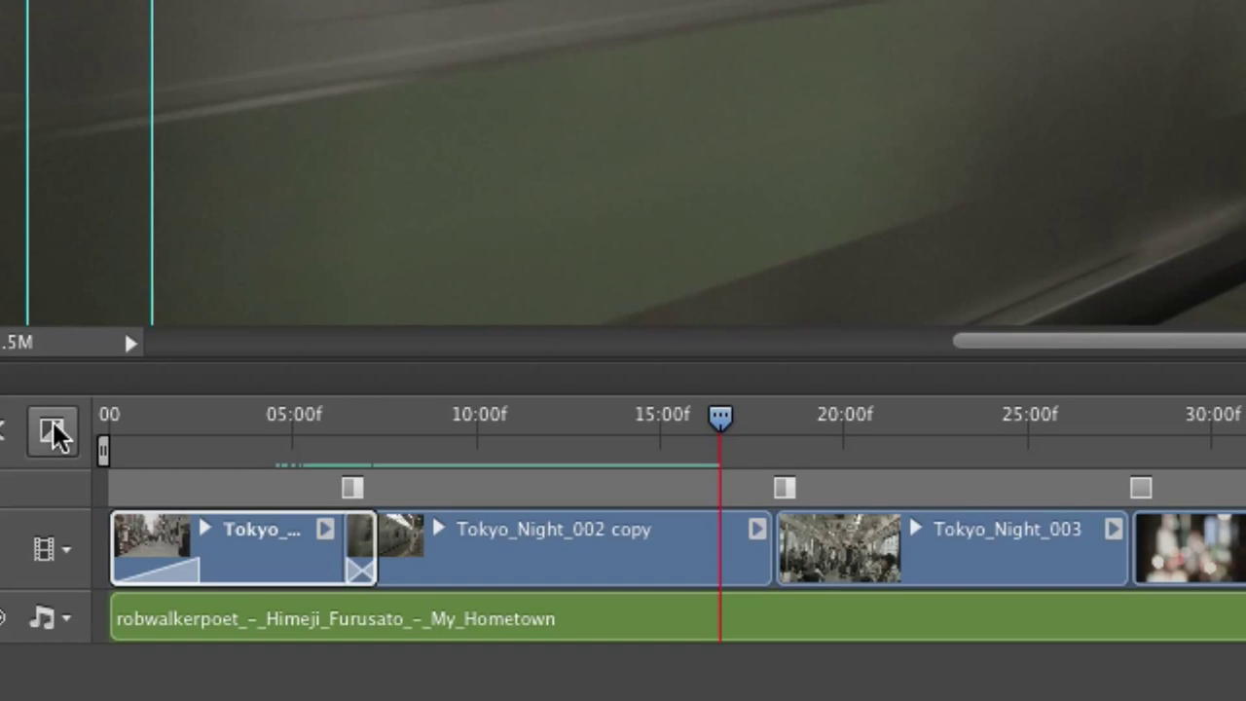
# Step: Add a lengthened Cross Fade between Tokyo_Night_002 copy and Tokyo_Night_003
pyautogui.click(53, 436)
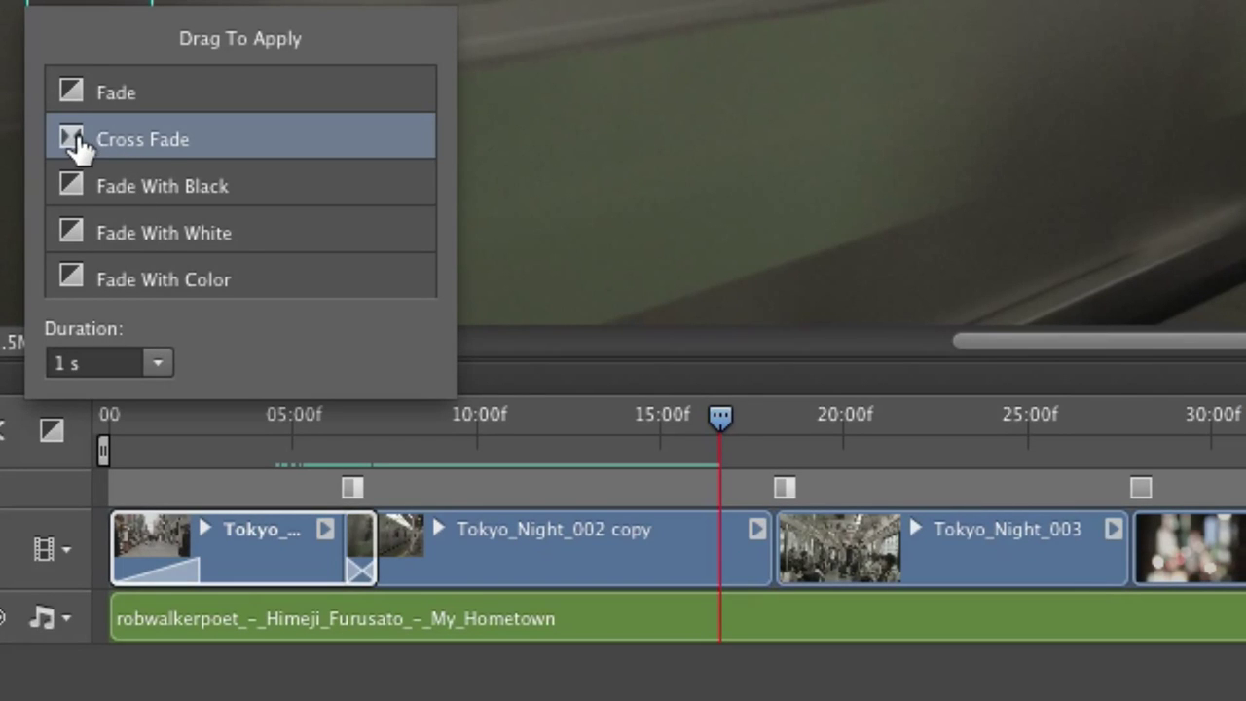
pyautogui.moveTo(78, 143); pyautogui.dragTo(769, 550)
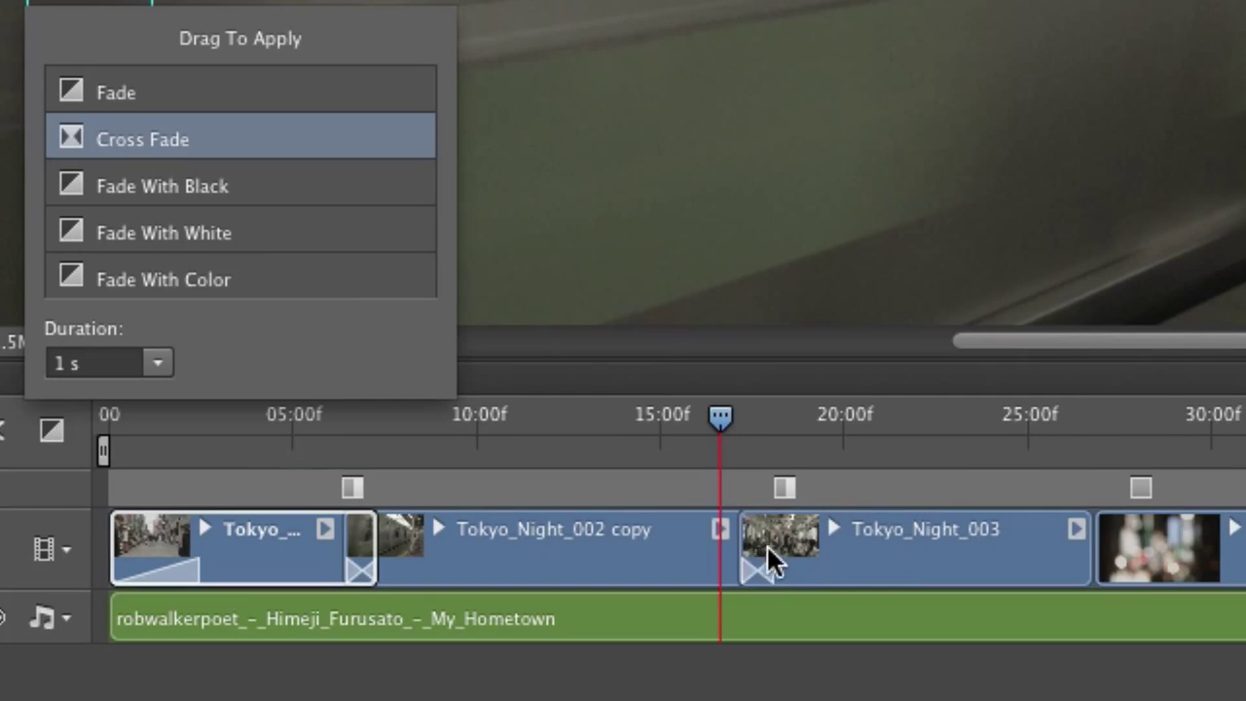
pyautogui.click(756, 569)
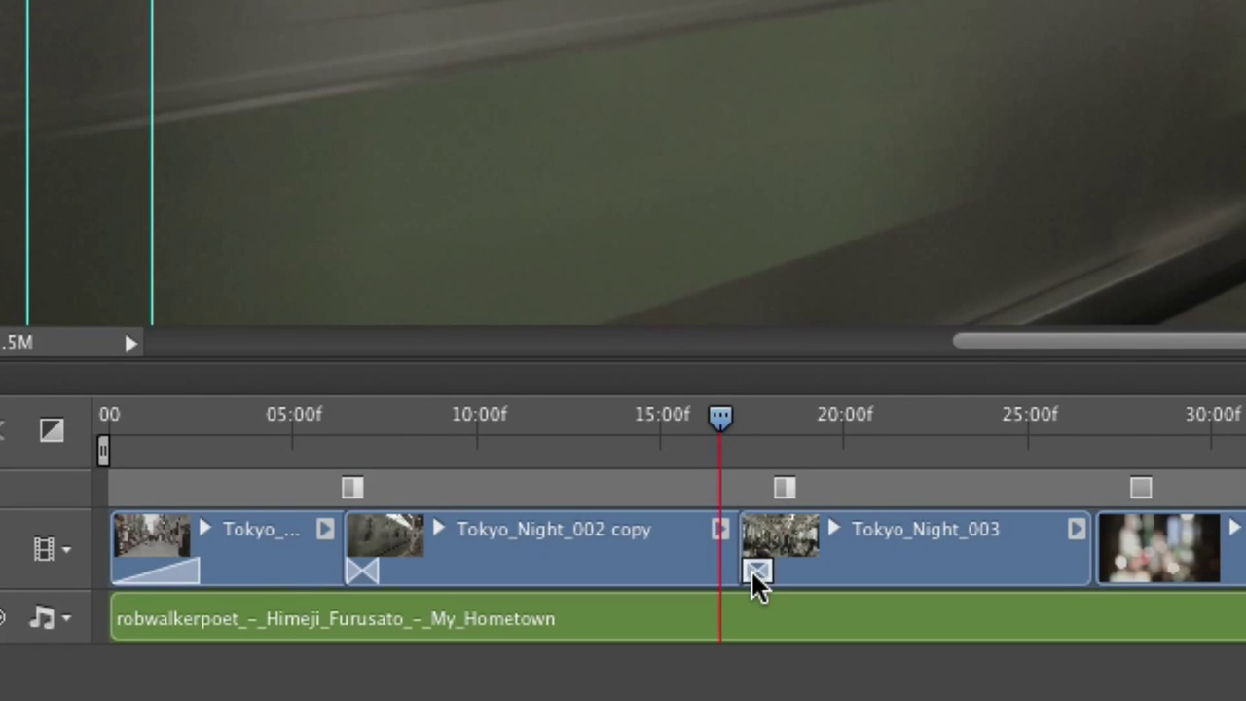
pyautogui.moveTo(767, 575); pyautogui.dragTo(842, 571)
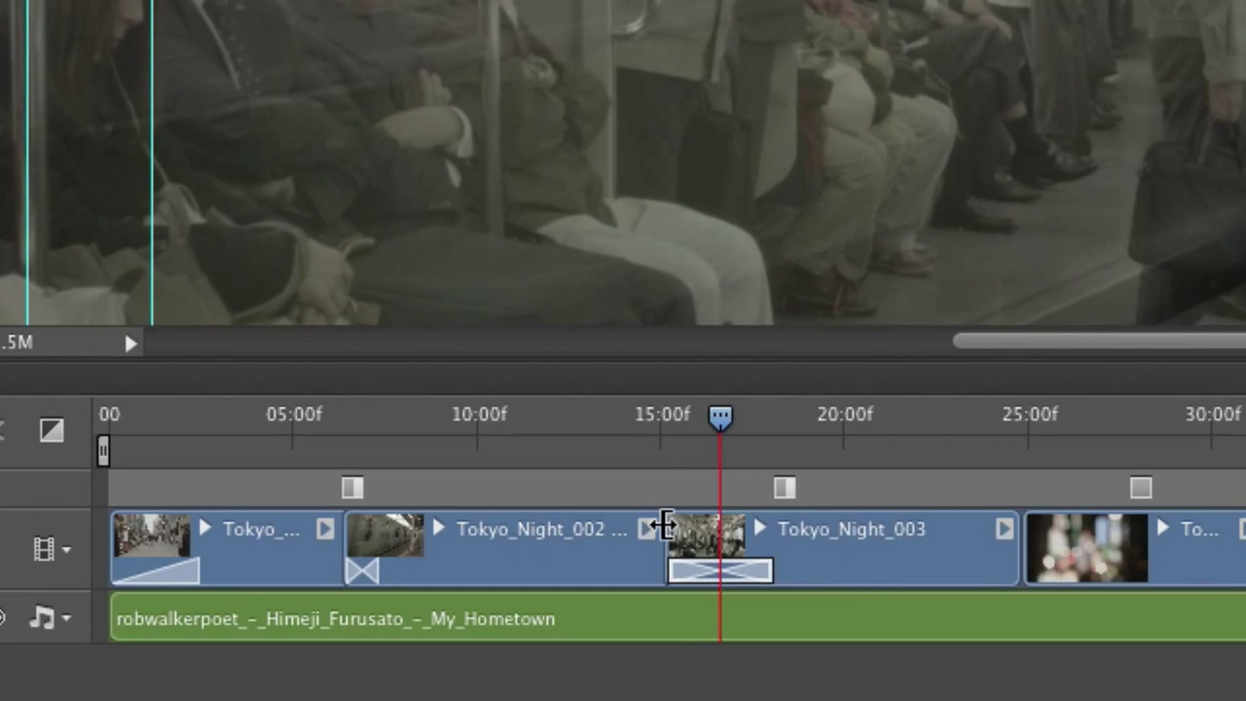
# Step: Slightly trim the end of Tokyo_Night_002 copy, play the edit, and scrub to the subway clip's end
pyautogui.click(625, 545)
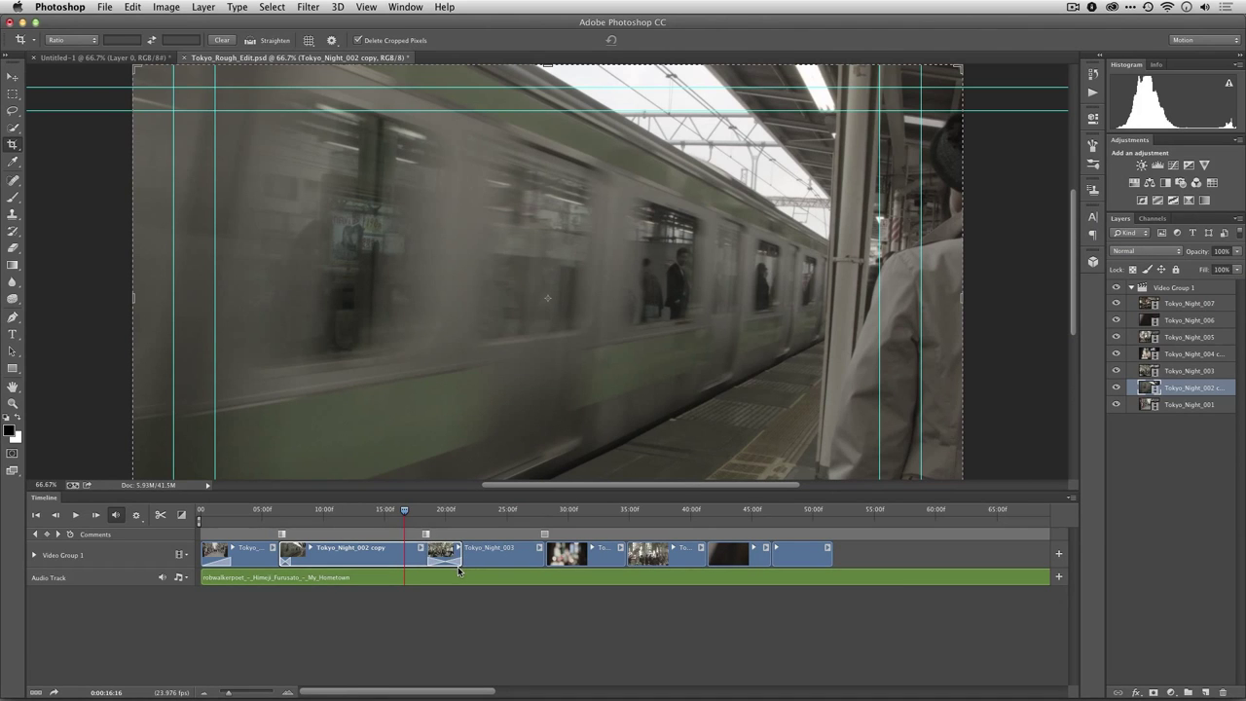
pyautogui.moveTo(459, 553); pyautogui.dragTo(457, 554)
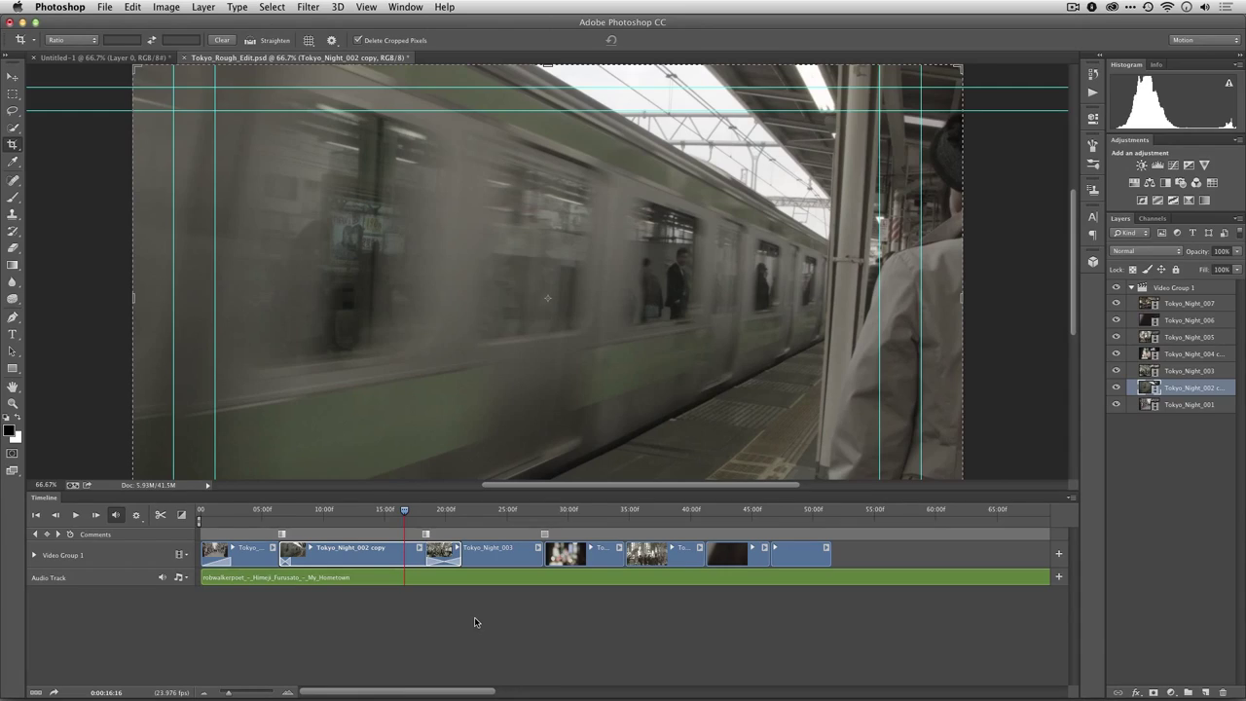
pyautogui.press('space')
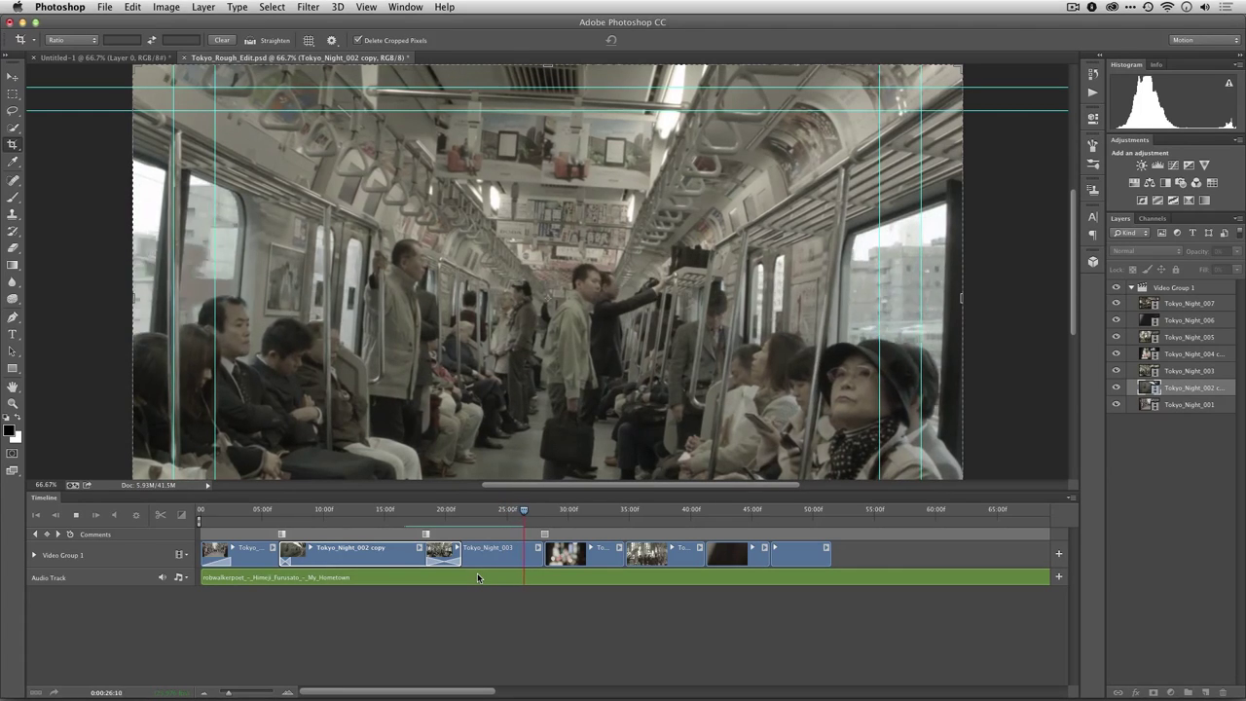
pyautogui.press('space')
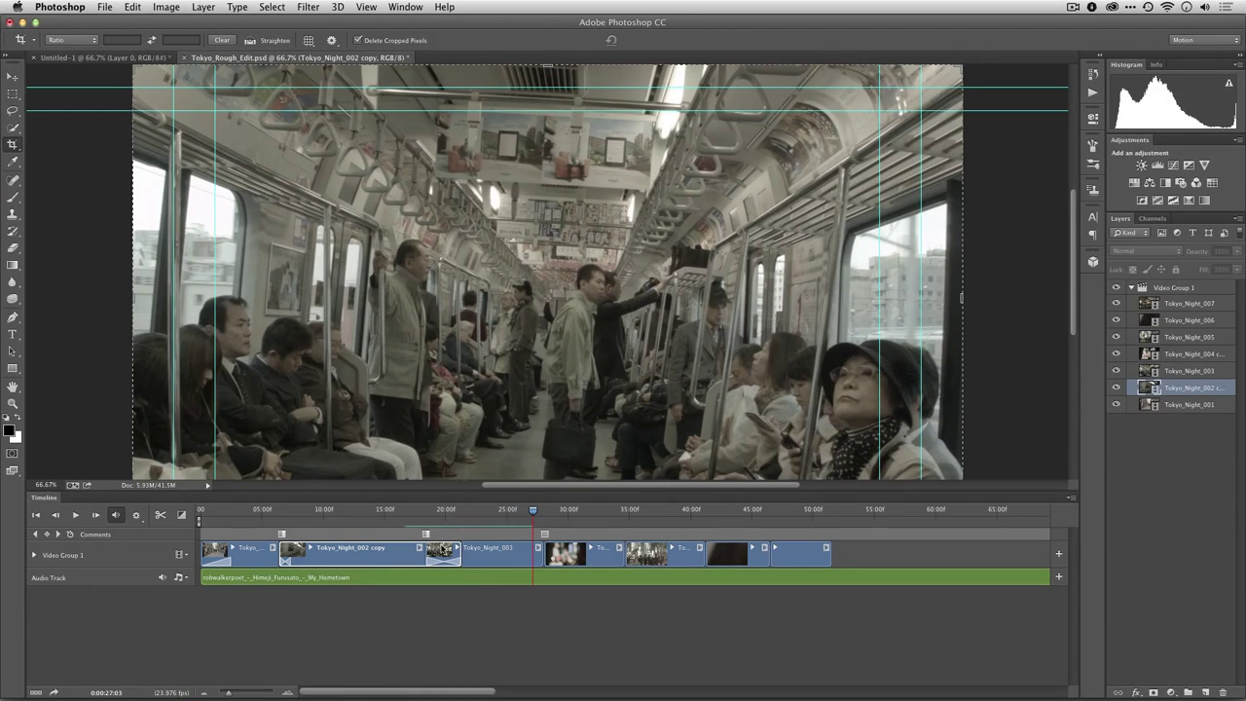
pyautogui.moveTo(538, 513); pyautogui.dragTo(522, 513)
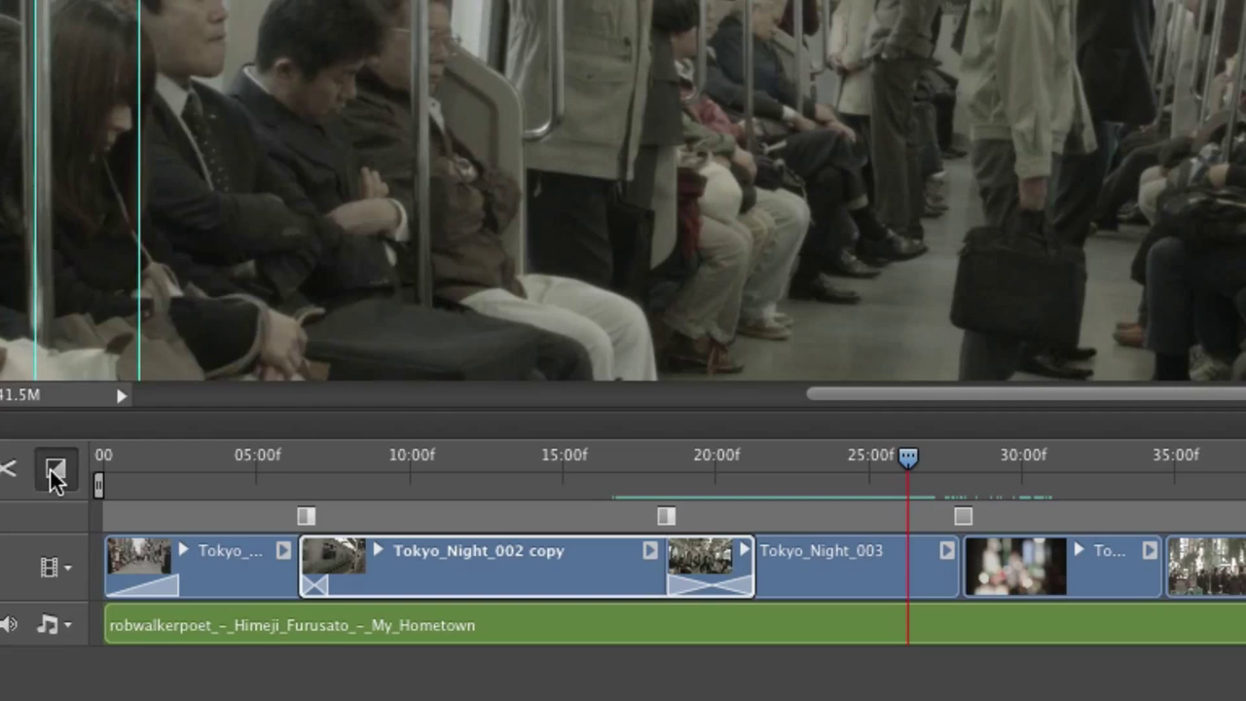
# Step: Add a lengthened Fade With Black after Tokyo_Night_003 and play it back
pyautogui.click(181, 514)
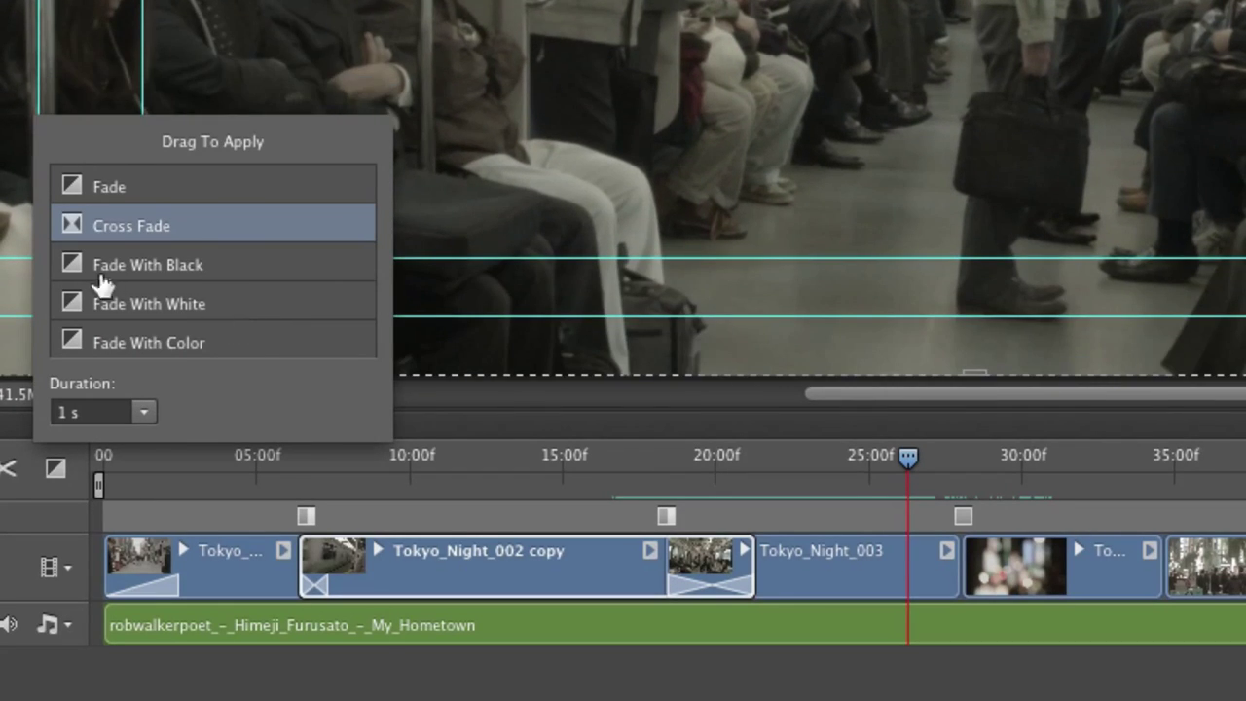
pyautogui.moveTo(78, 266)
pyautogui.mouseDown()
pyautogui.moveTo(960, 574)
pyautogui.moveTo(924, 588)
pyautogui.moveTo(1007, 588)
pyautogui.mouseUp()
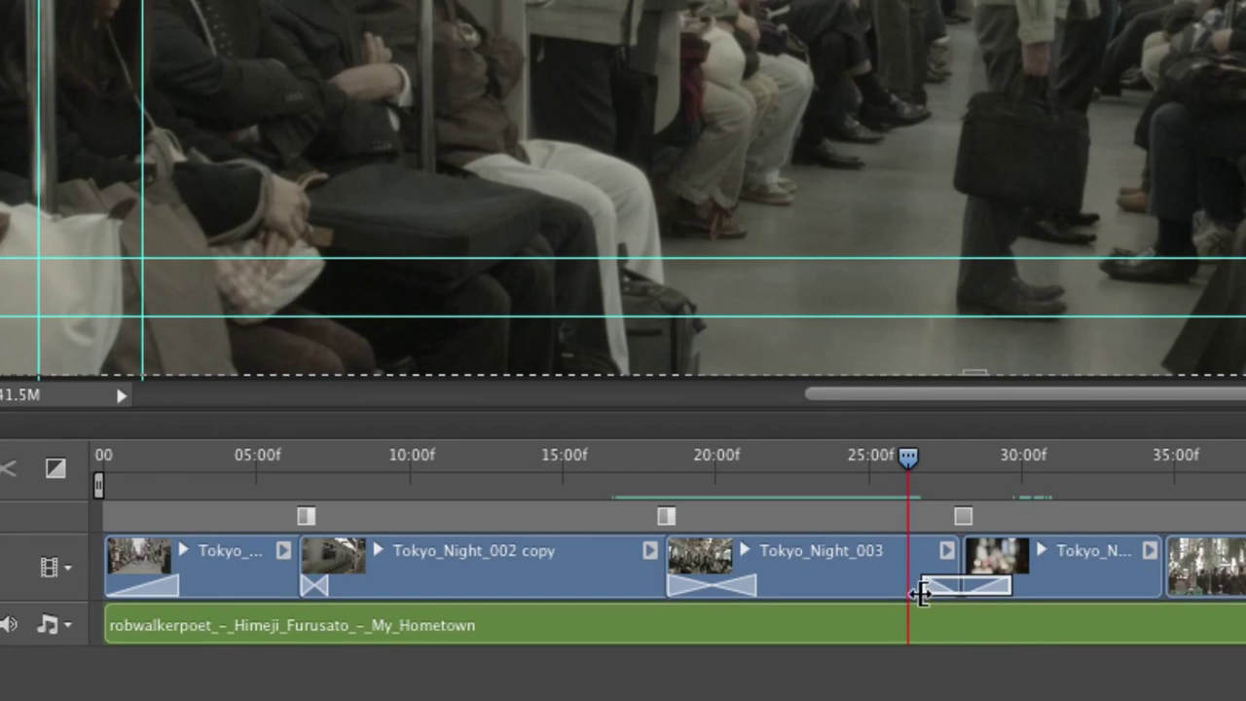
pyautogui.moveTo(921, 584); pyautogui.dragTo(910, 584)
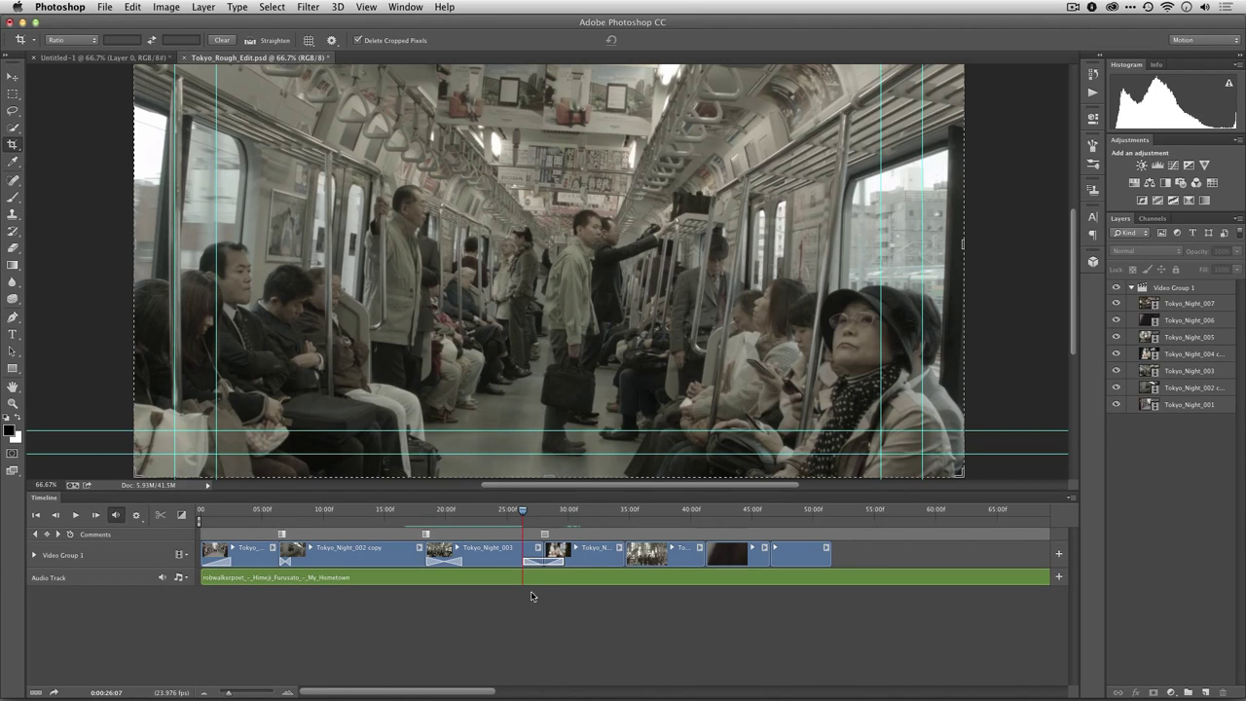
pyautogui.click(496, 514)
pyautogui.press('space')
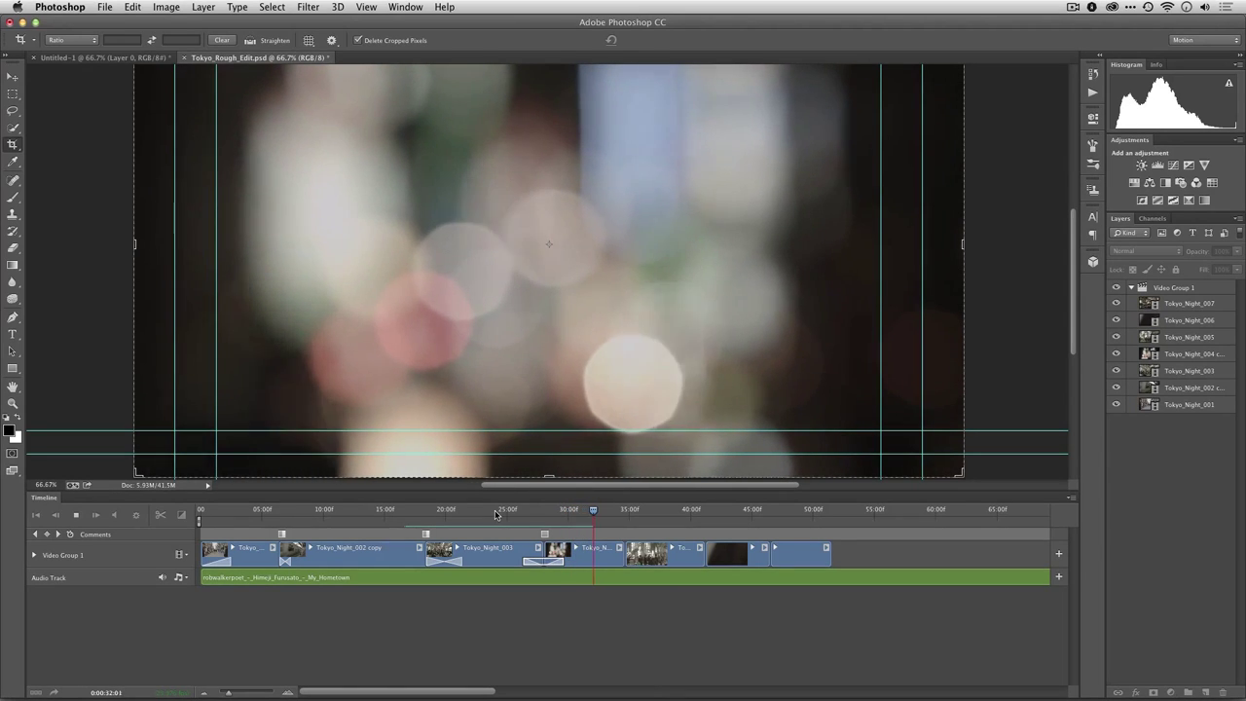
pyautogui.press('space')
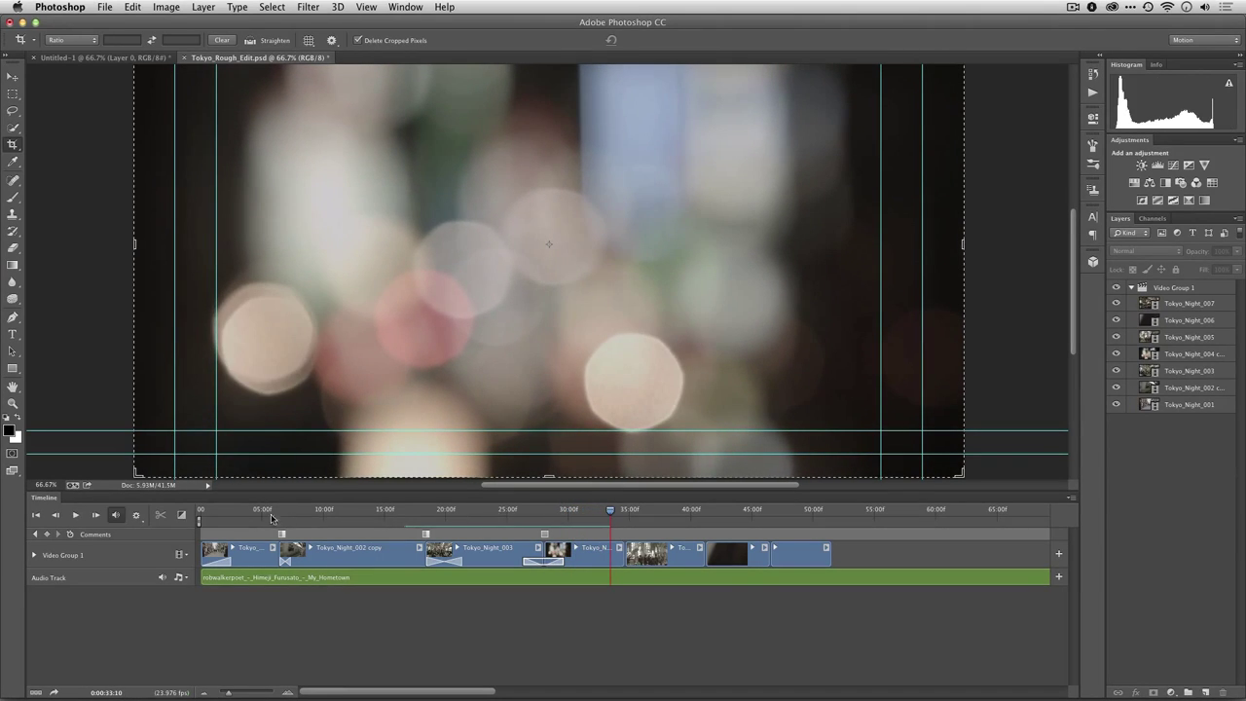
# Step: Place and size a Cross Fade between the bokeh clip and the street-crossing clip
pyautogui.click(183, 514)
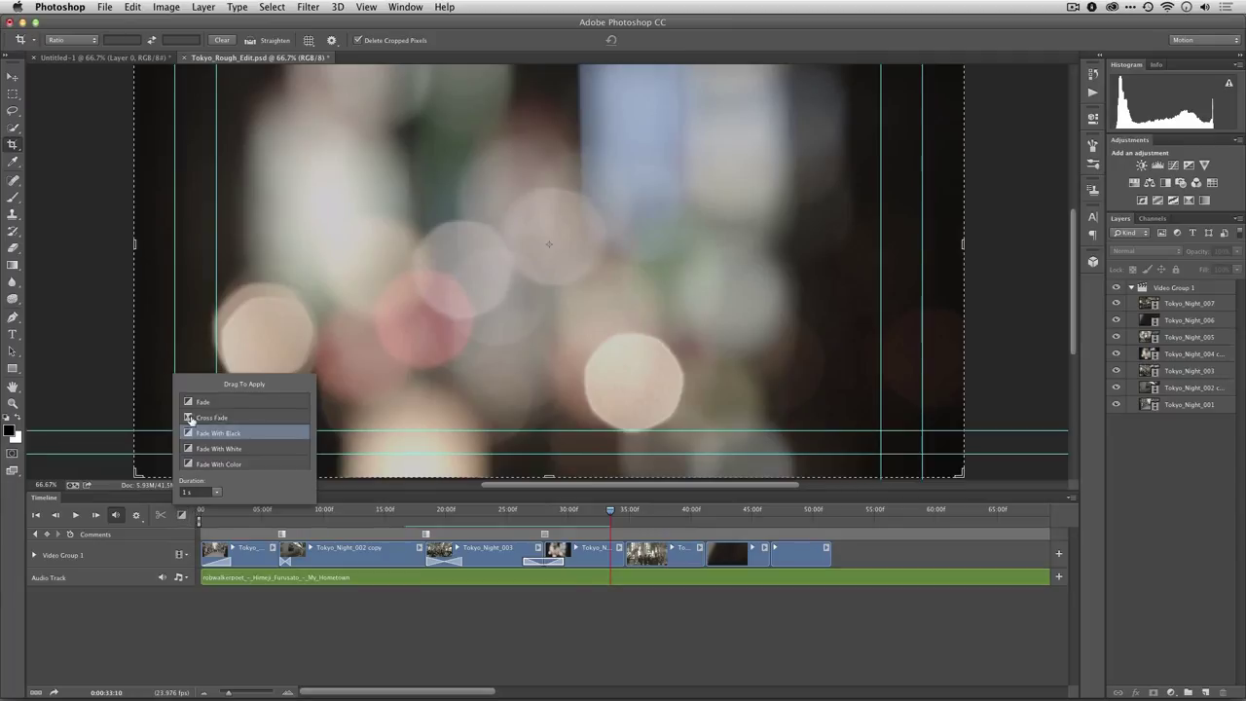
pyautogui.moveTo(191, 420); pyautogui.dragTo(443, 511)
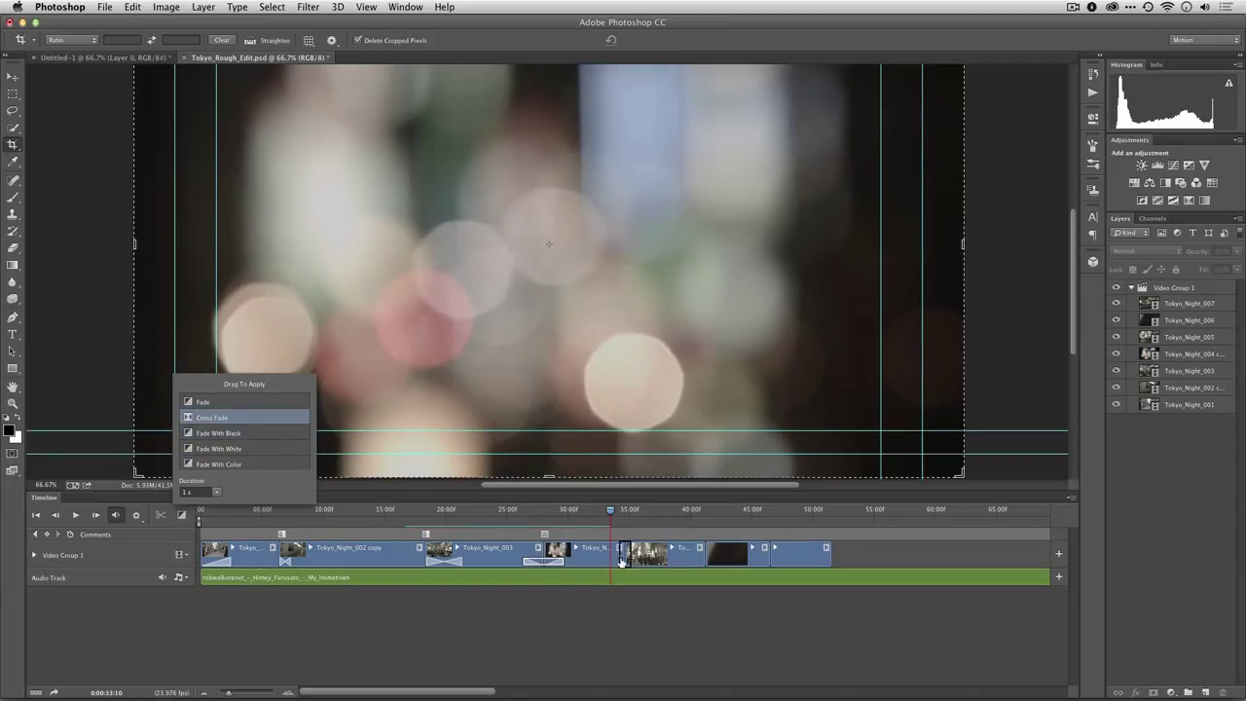
pyautogui.moveTo(620, 562); pyautogui.dragTo(617, 564)
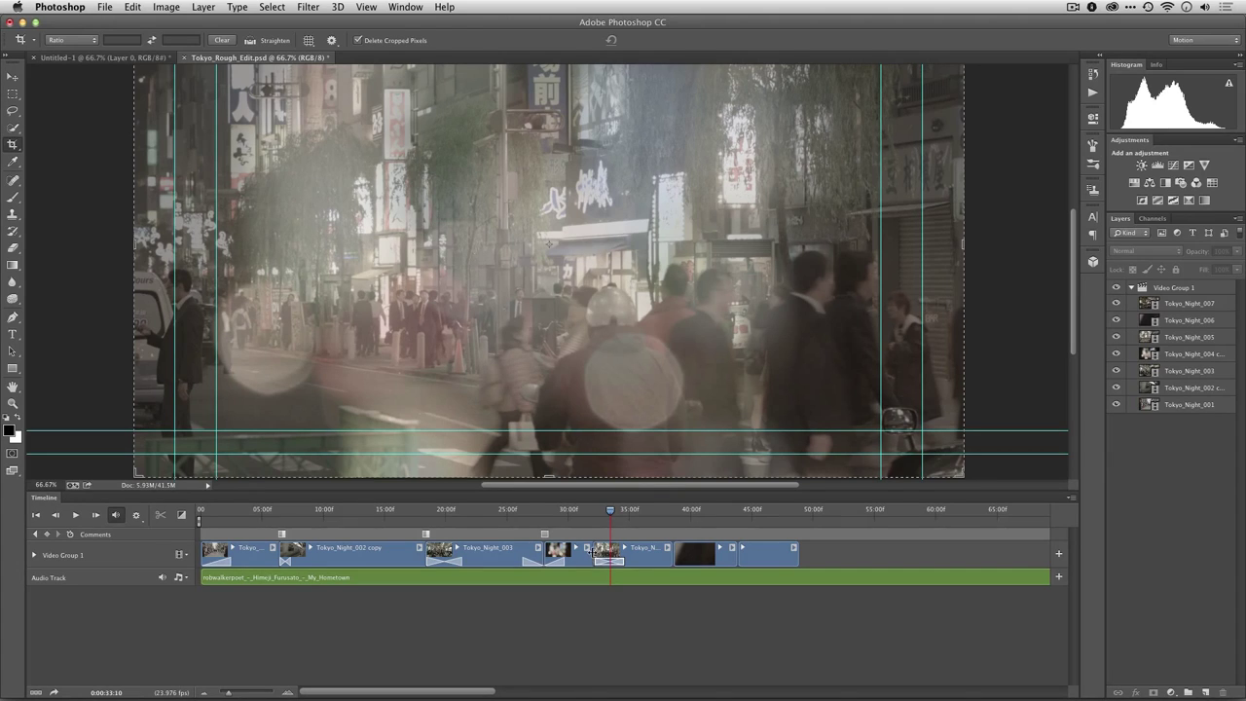
pyautogui.moveTo(594, 553); pyautogui.dragTo(605, 553)
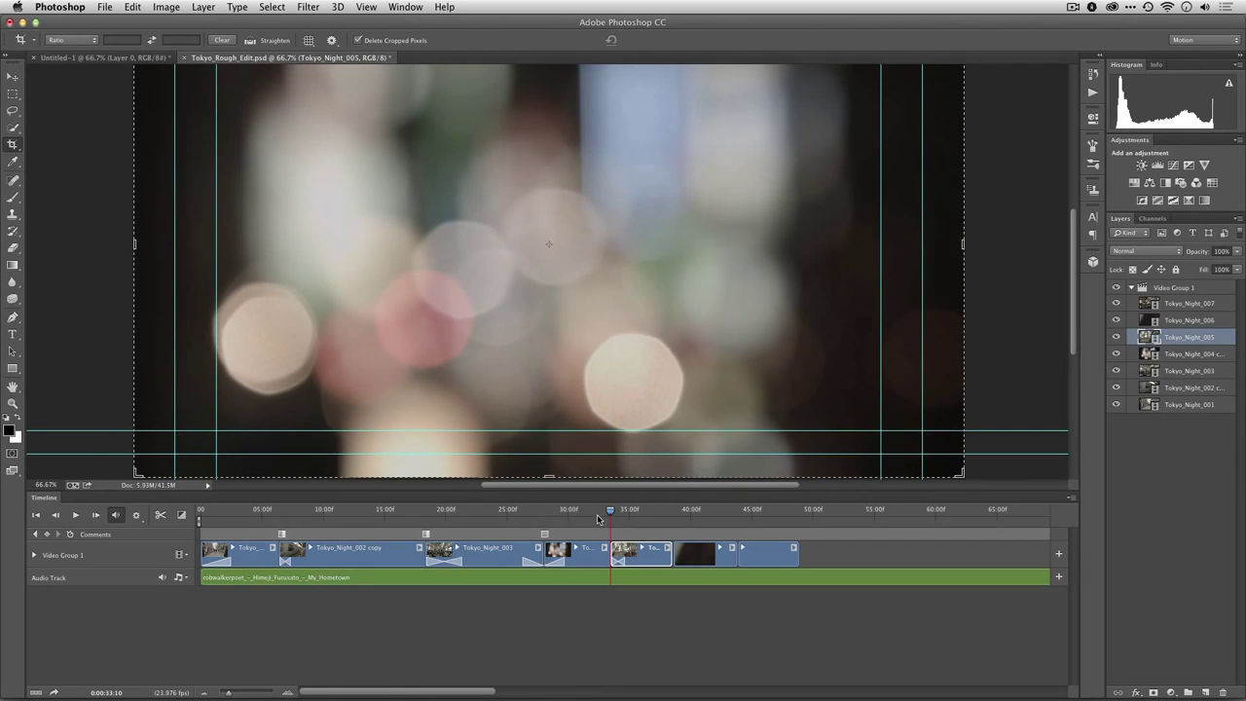
# Step: Play back the new cross fade and scrub to the cut near the grill clip's end
pyautogui.click(582, 517)
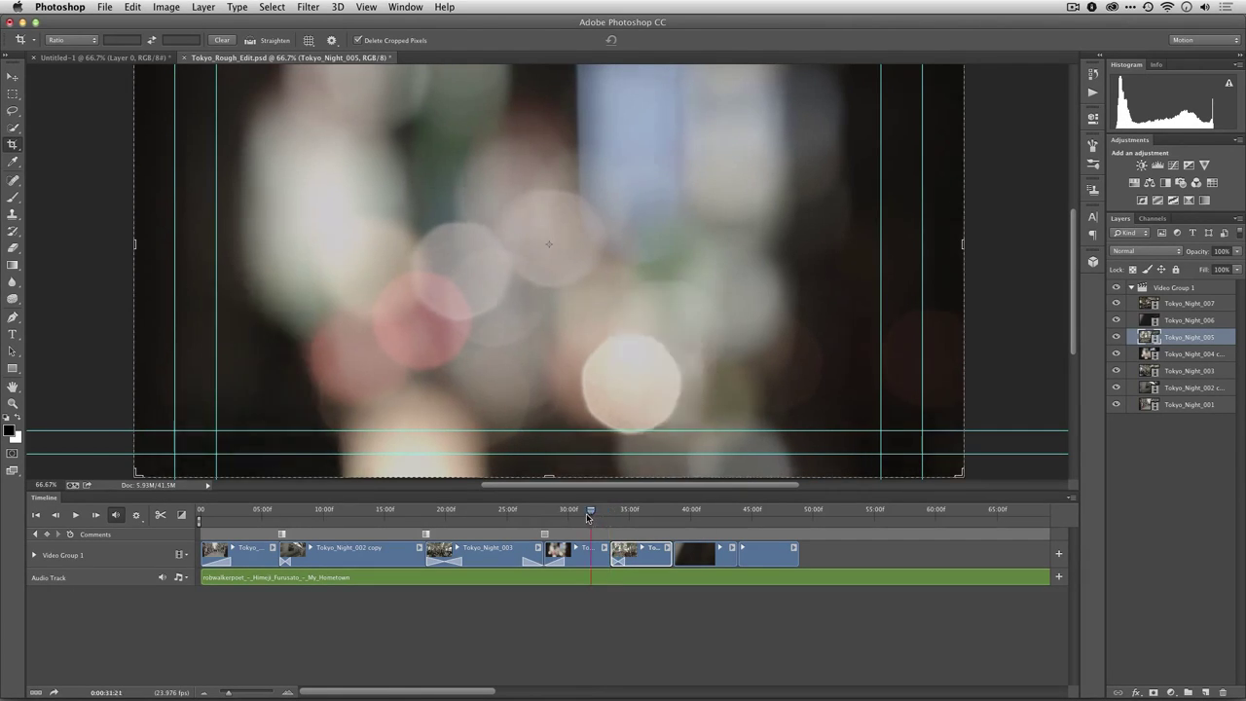
pyautogui.press('space')
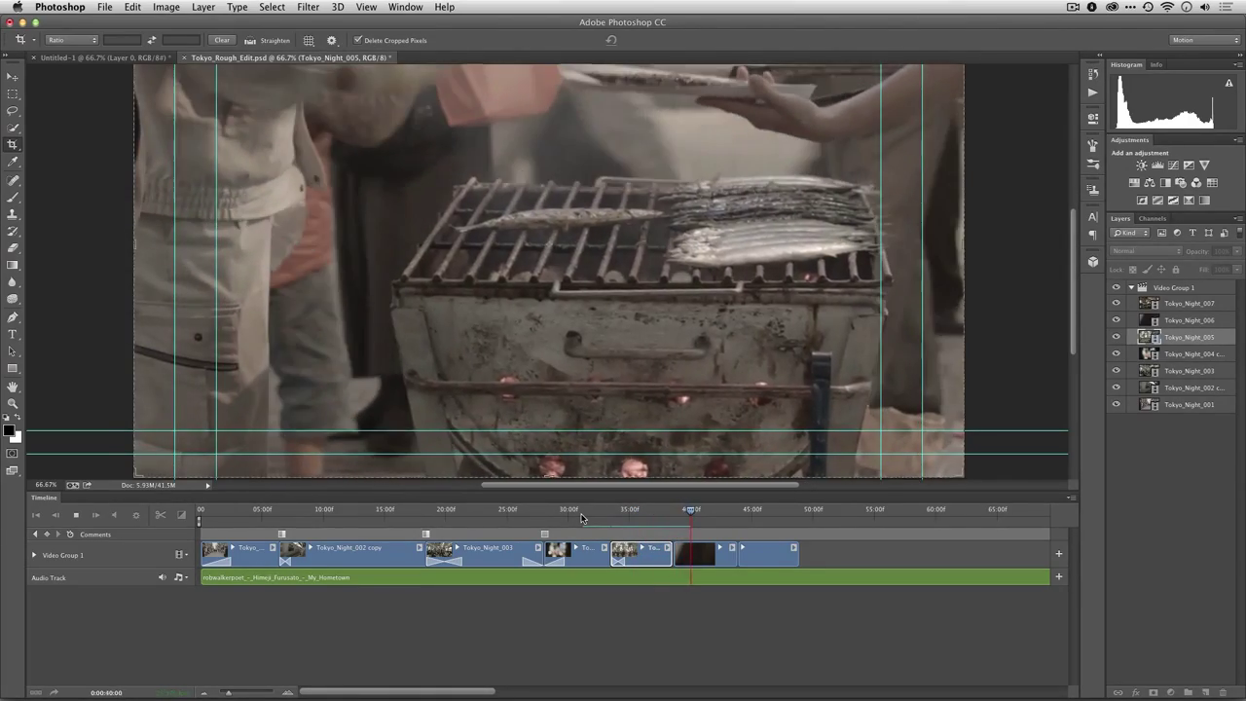
pyautogui.press('space')
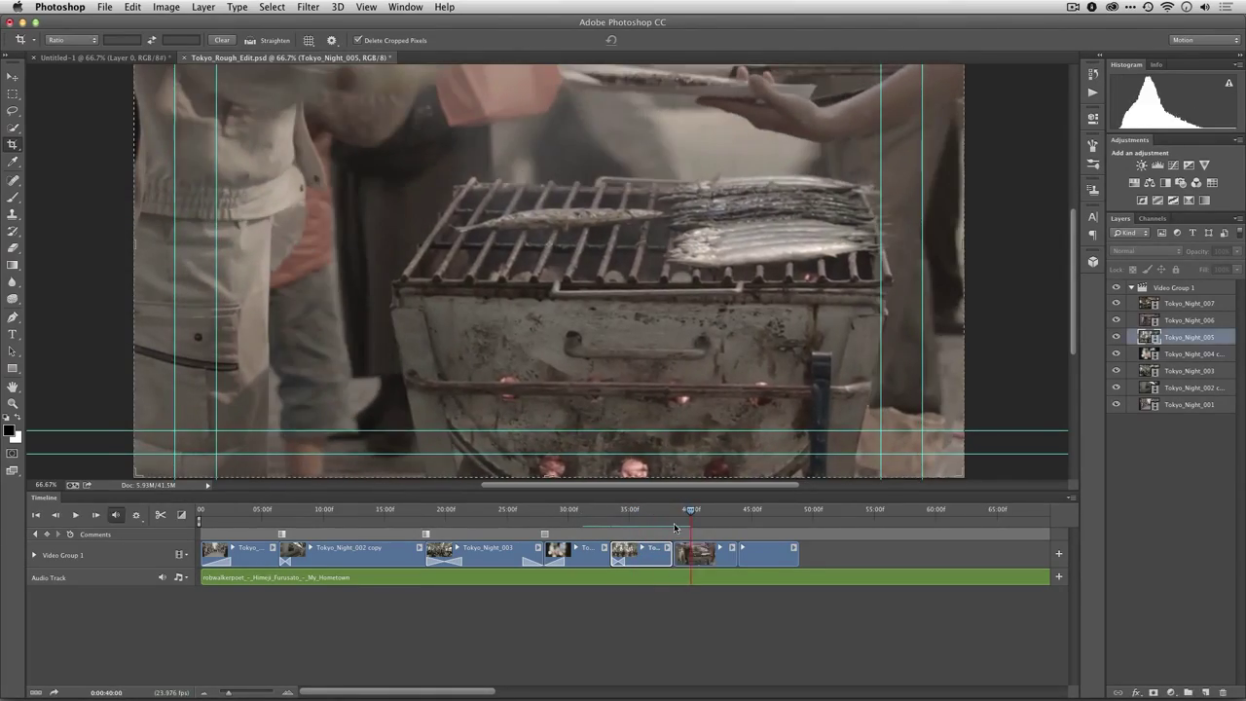
pyautogui.moveTo(684, 514); pyautogui.dragTo(668, 514)
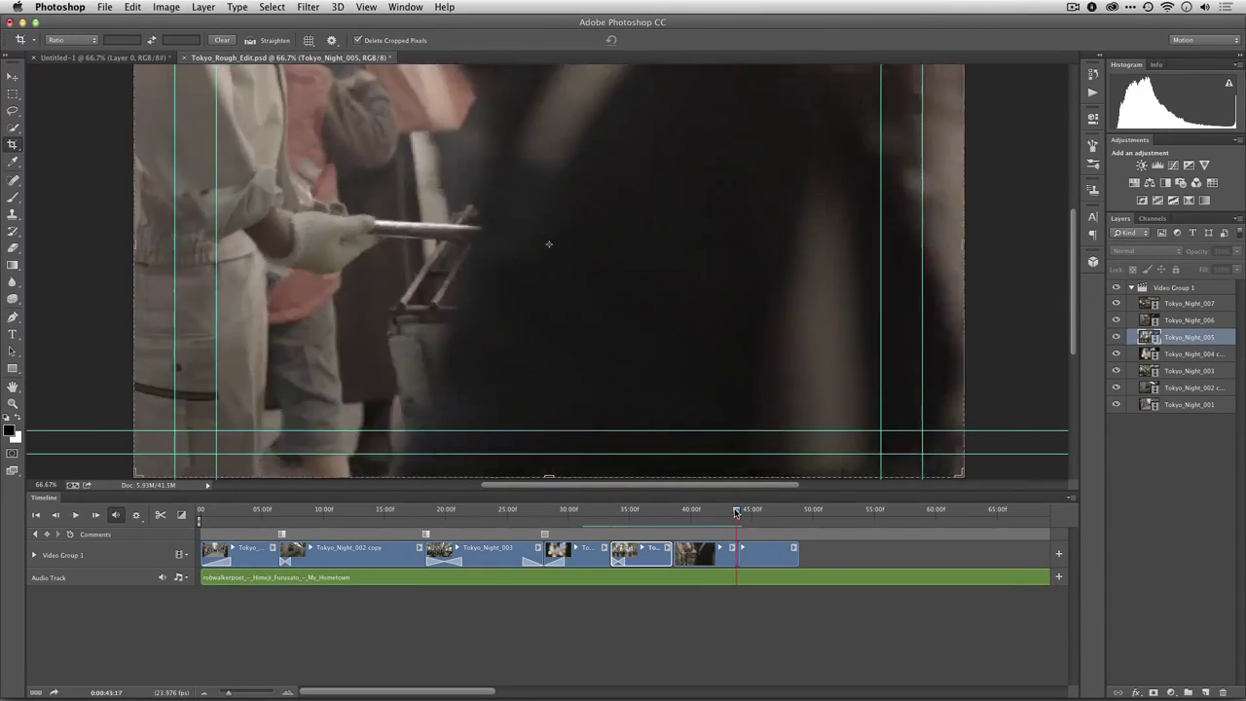
pyautogui.moveTo(741, 510); pyautogui.dragTo(732, 515)
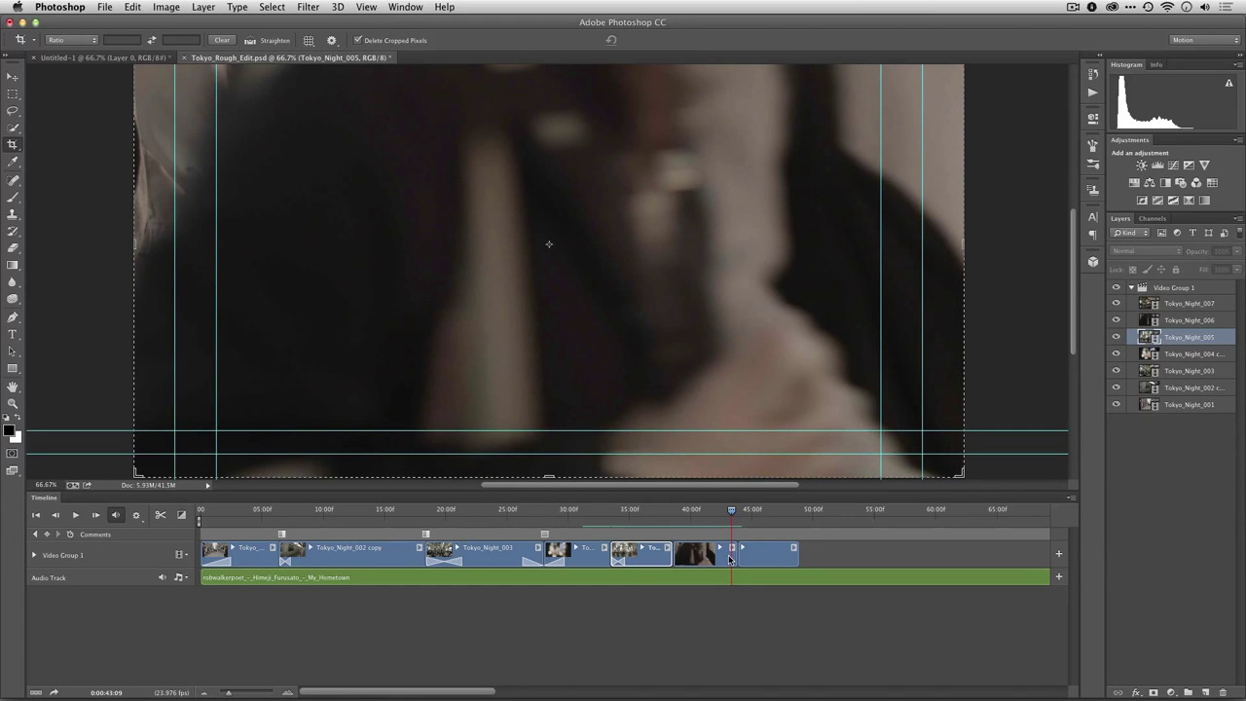
# Step: Split Tokyo_Night_006 at the playhead, delete its tiny leftover tail, and play back the cut
pyautogui.click(729, 559)
pyautogui.click(162, 515)
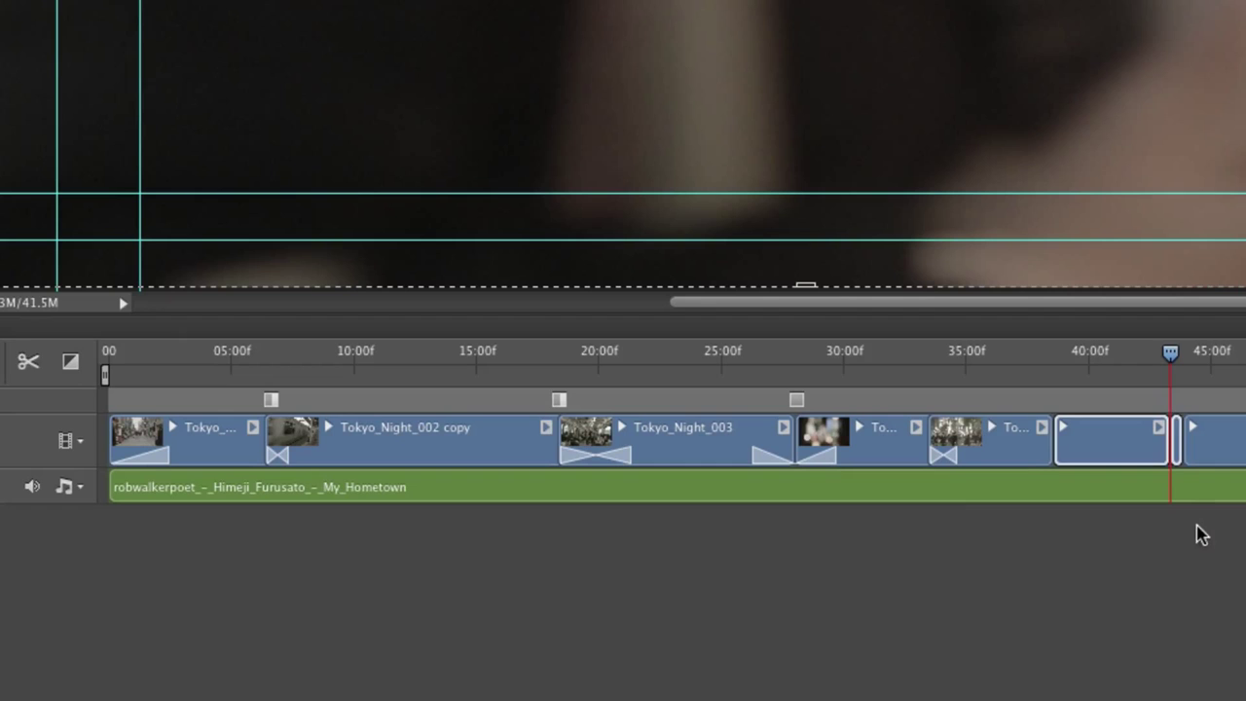
pyautogui.click(1203, 535)
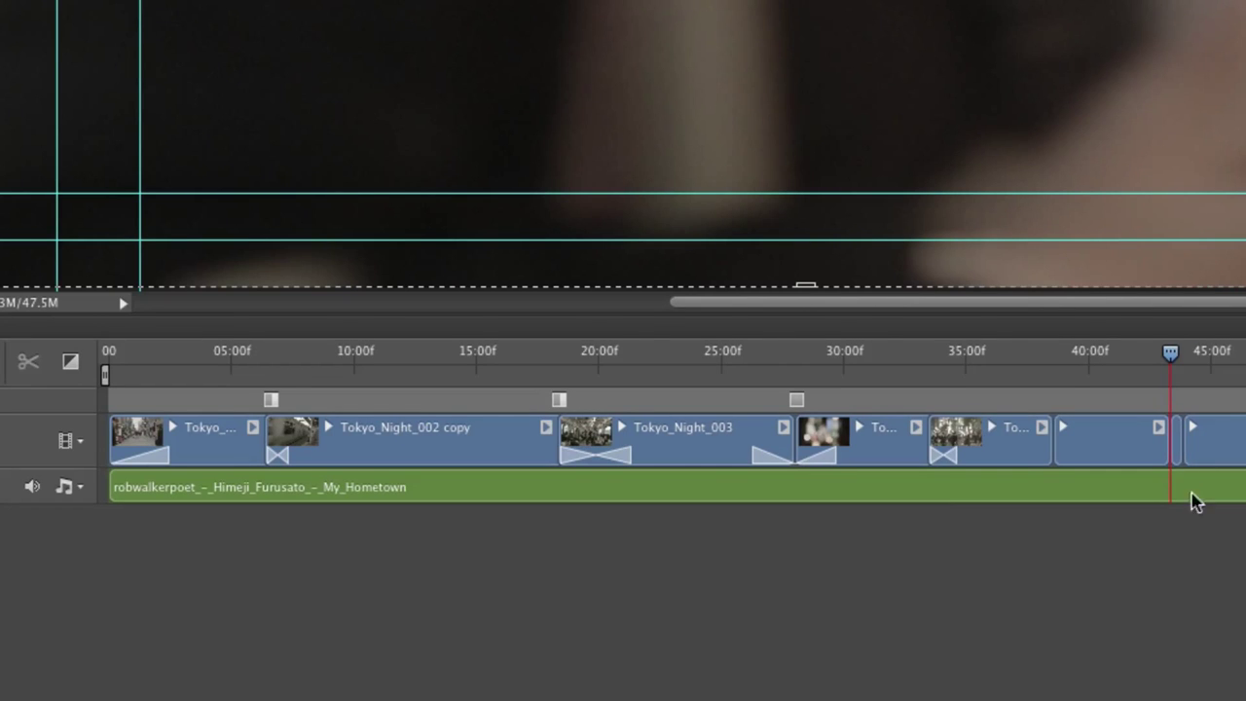
pyautogui.click(1175, 443)
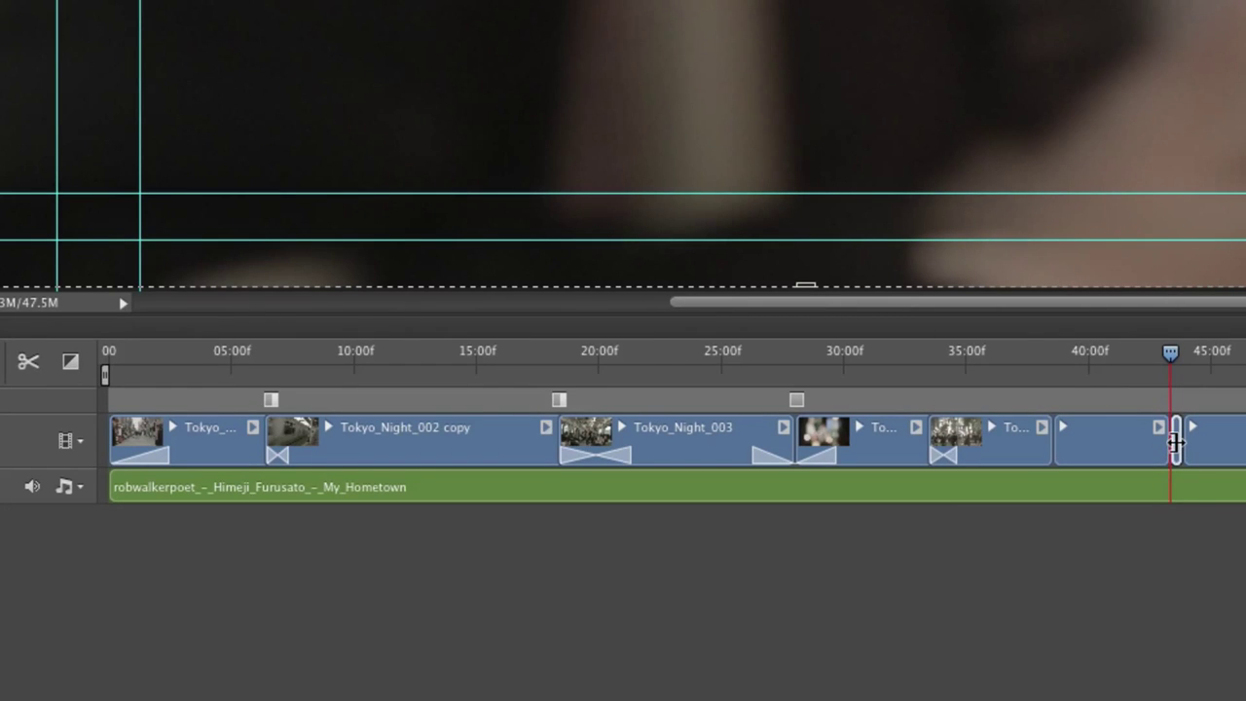
pyautogui.press('Delete')
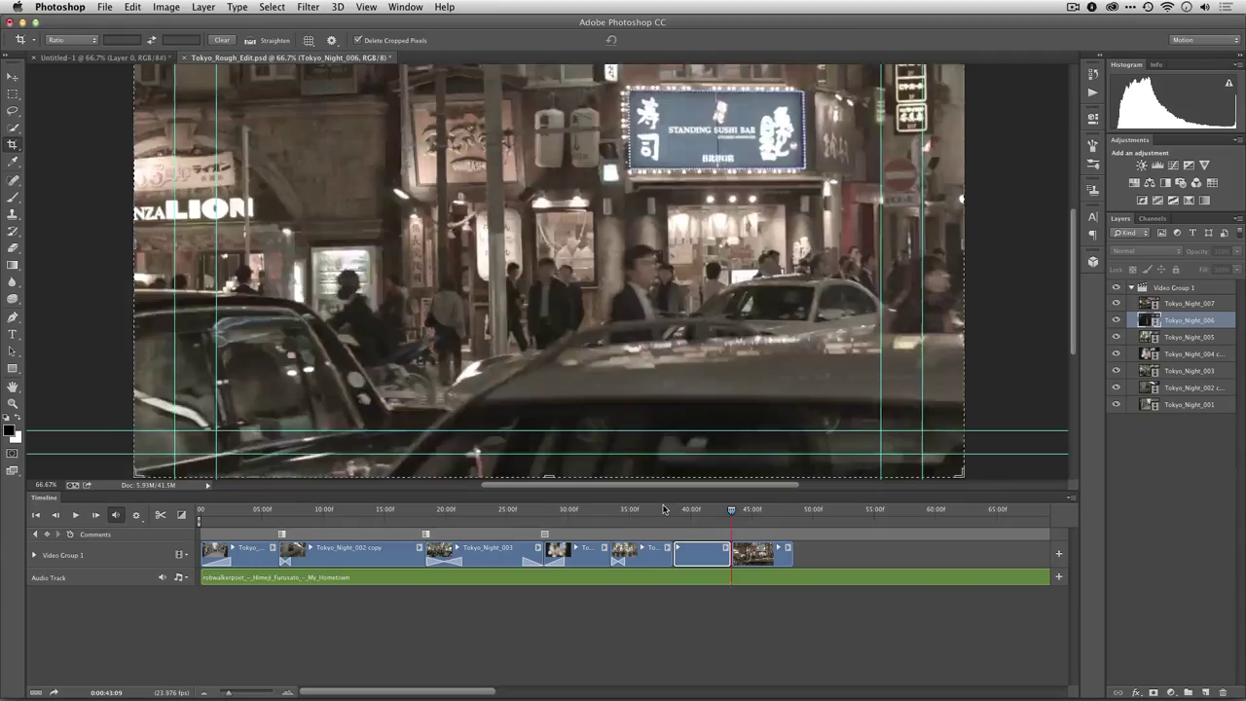
pyautogui.moveTo(731, 509); pyautogui.dragTo(664, 509)
pyautogui.press('space')
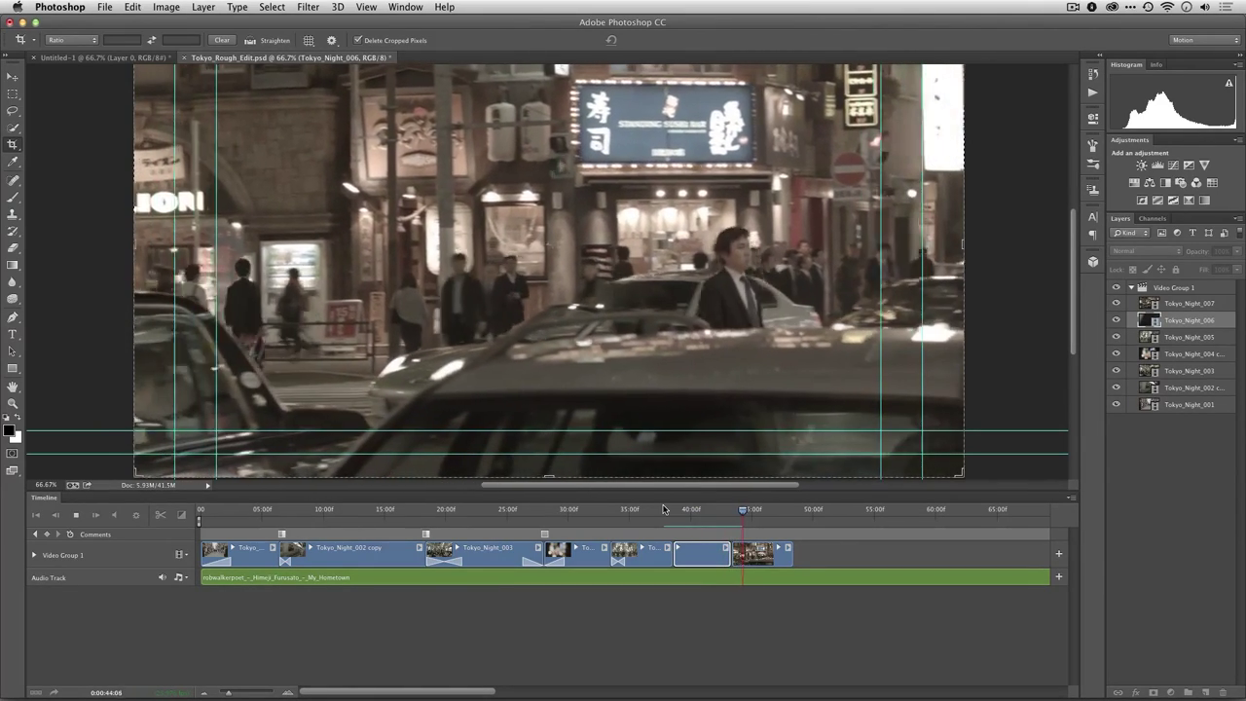
# Step: Add a short Fade With Black before the last clip
pyautogui.press('space')
pyautogui.click(183, 516)
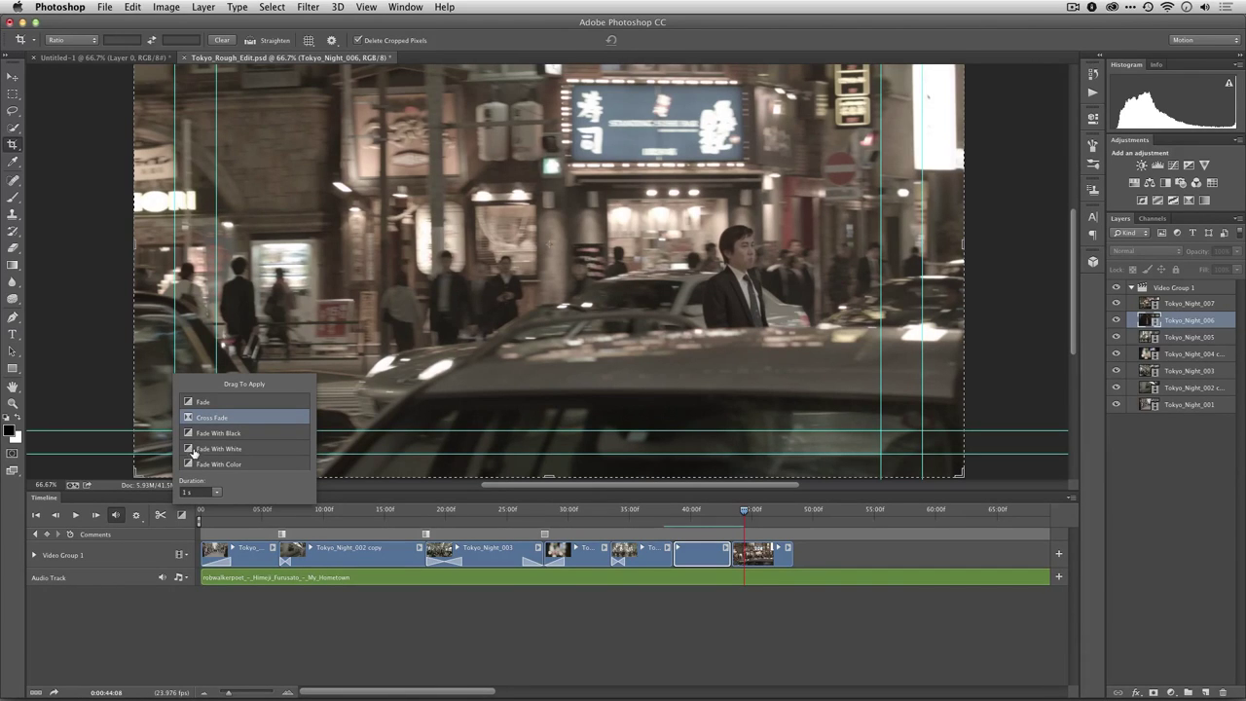
pyautogui.moveTo(190, 440); pyautogui.dragTo(619, 539)
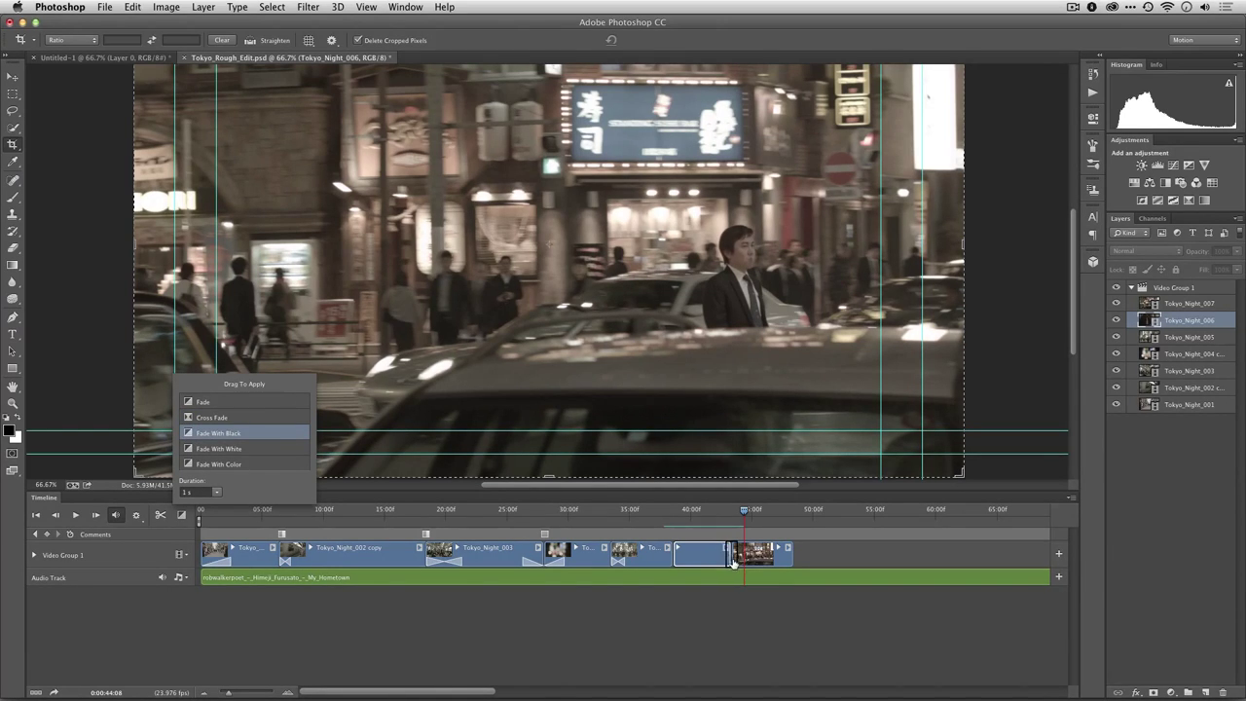
pyautogui.moveTo(733, 555); pyautogui.dragTo(727, 563)
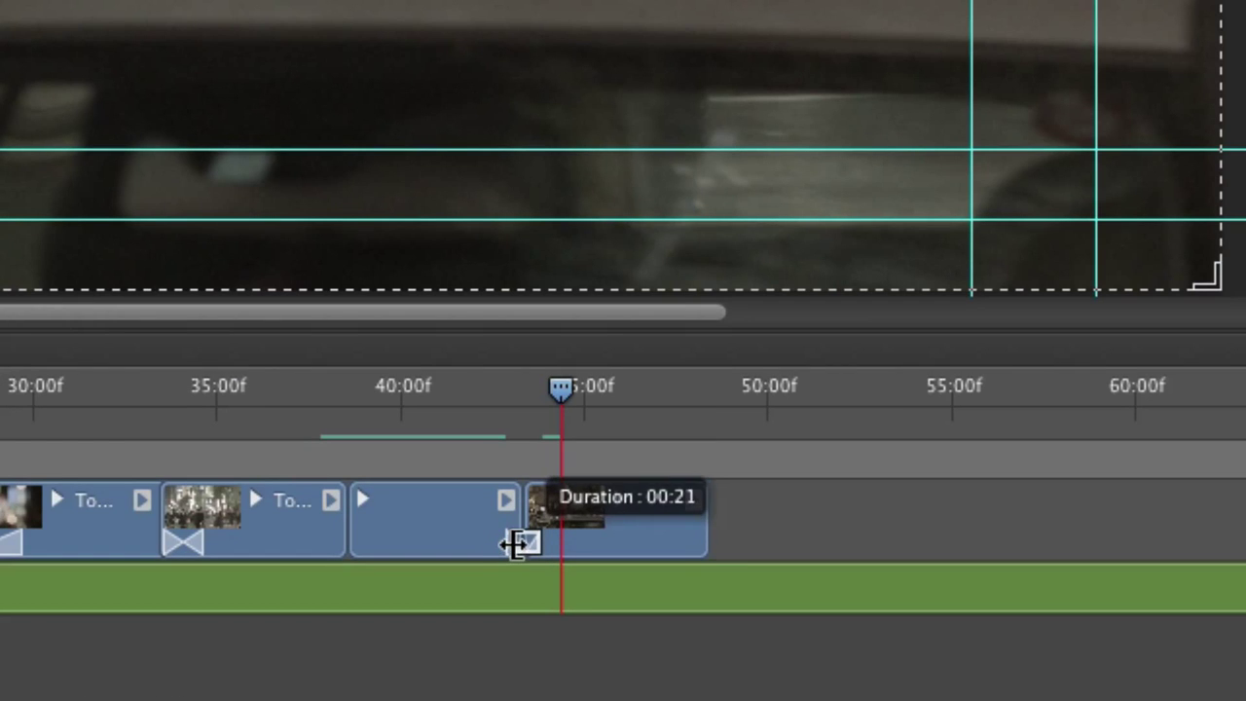
pyautogui.moveTo(511, 545); pyautogui.dragTo(522, 547)
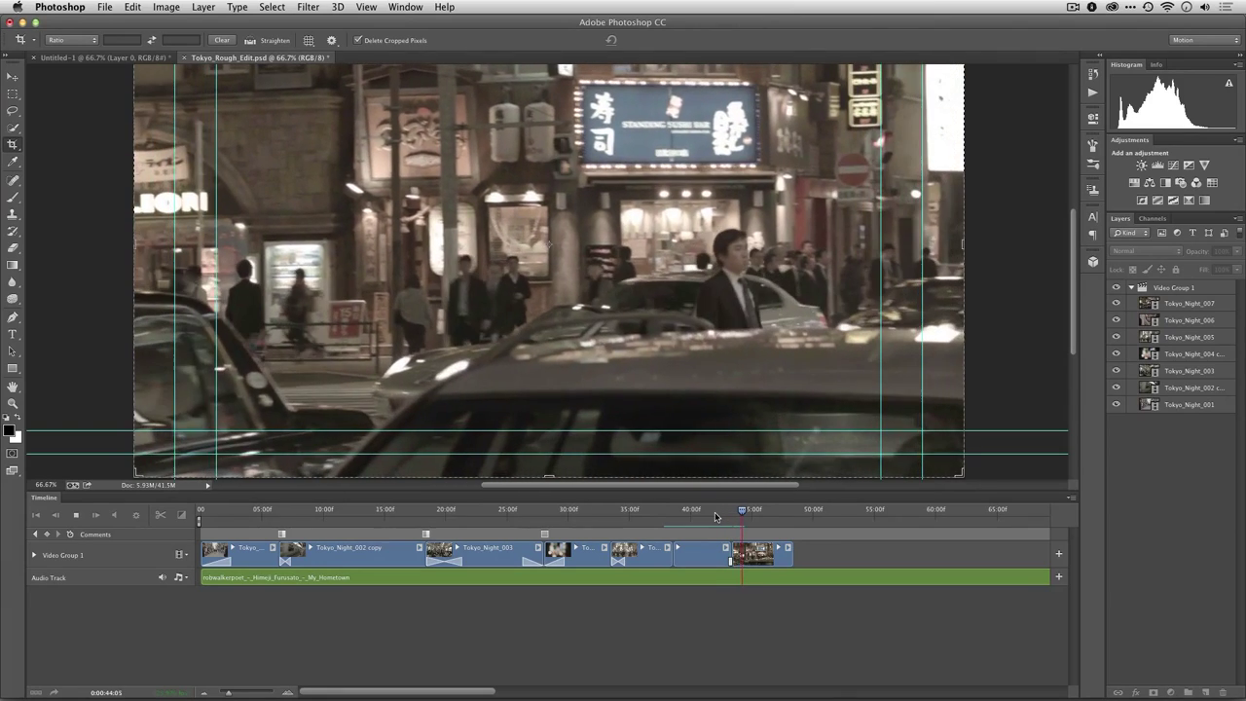
# Step: Add a short Fade With Black before the grill clip and play back both fades
pyautogui.click(674, 514)
pyautogui.moveTo(675, 516); pyautogui.dragTo(669, 517)
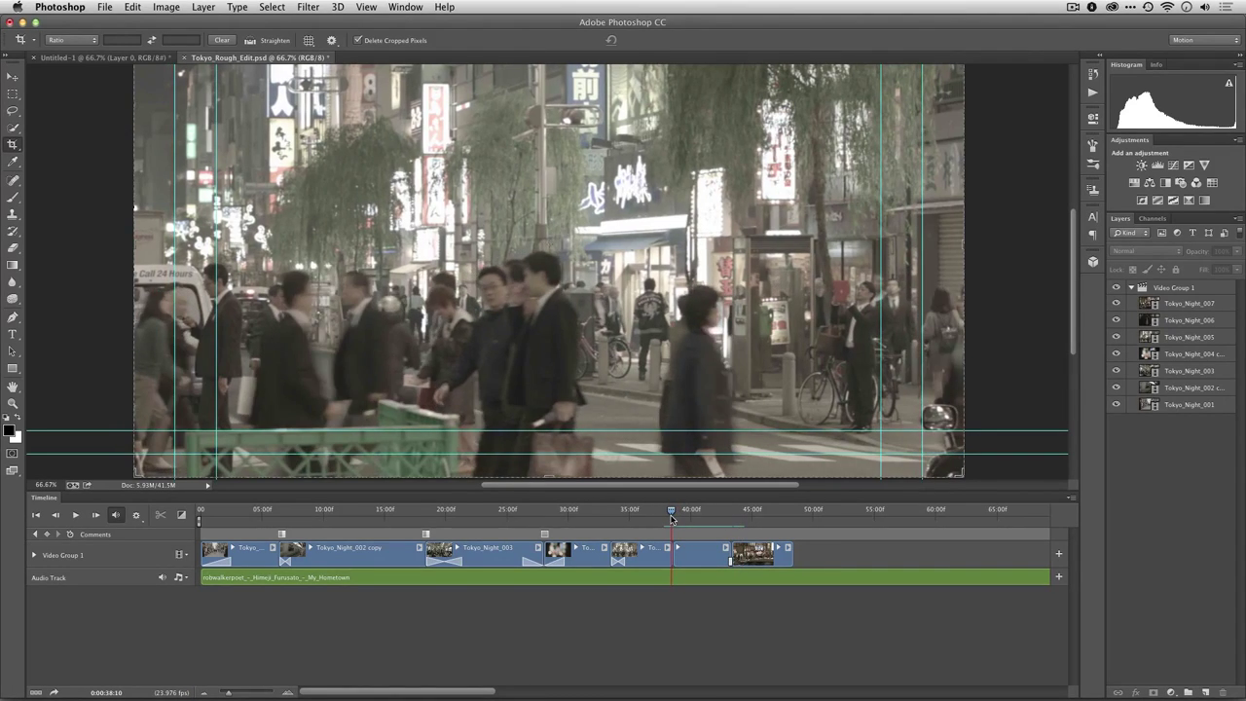
pyautogui.click(180, 515)
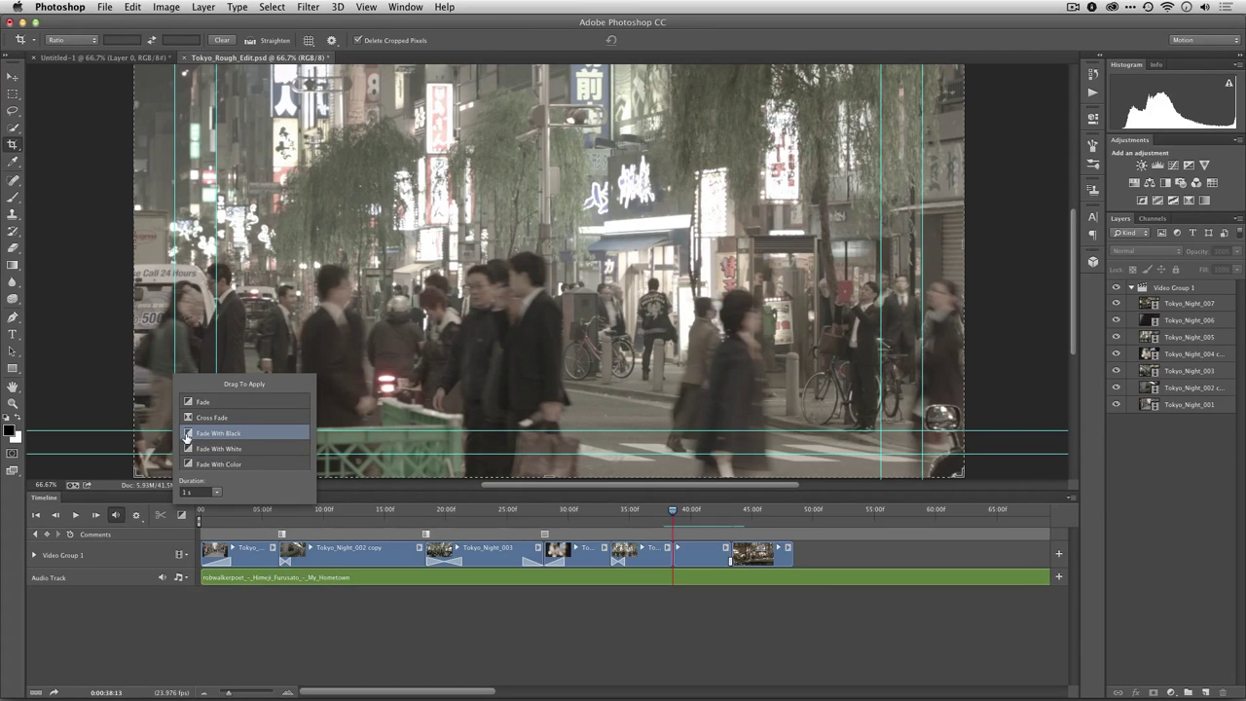
pyautogui.moveTo(672, 557); pyautogui.dragTo(675, 562)
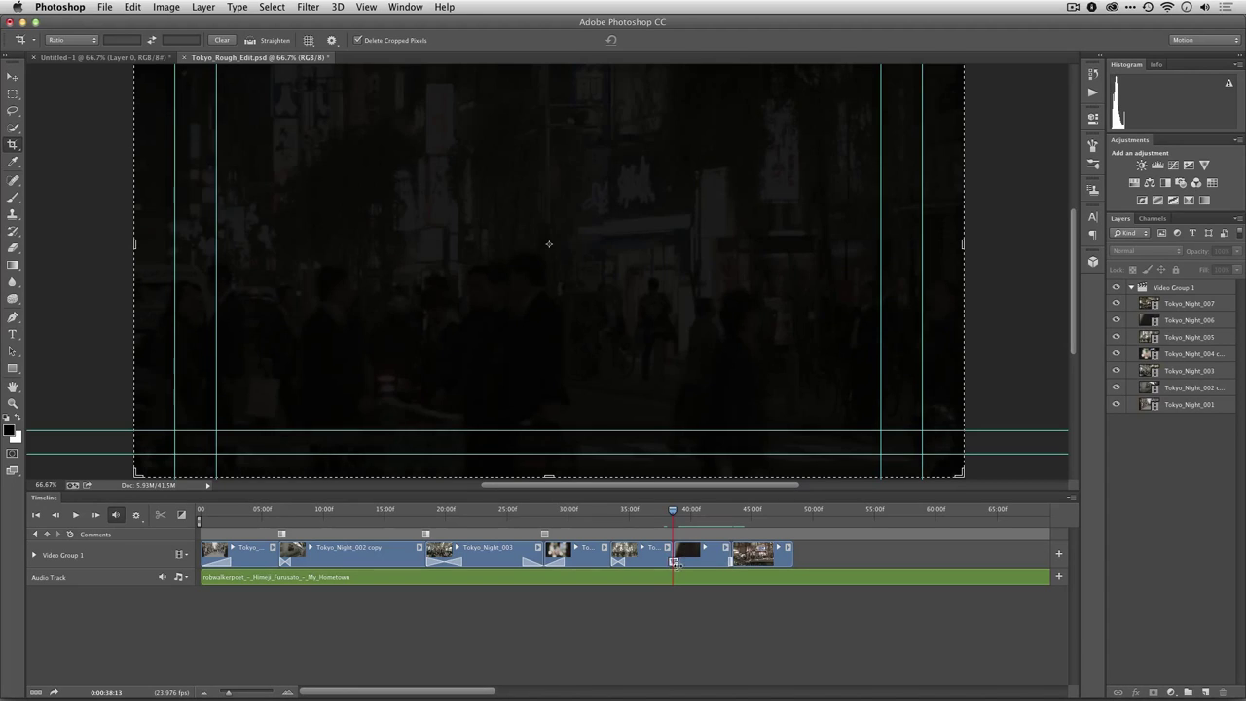
pyautogui.moveTo(674, 562)
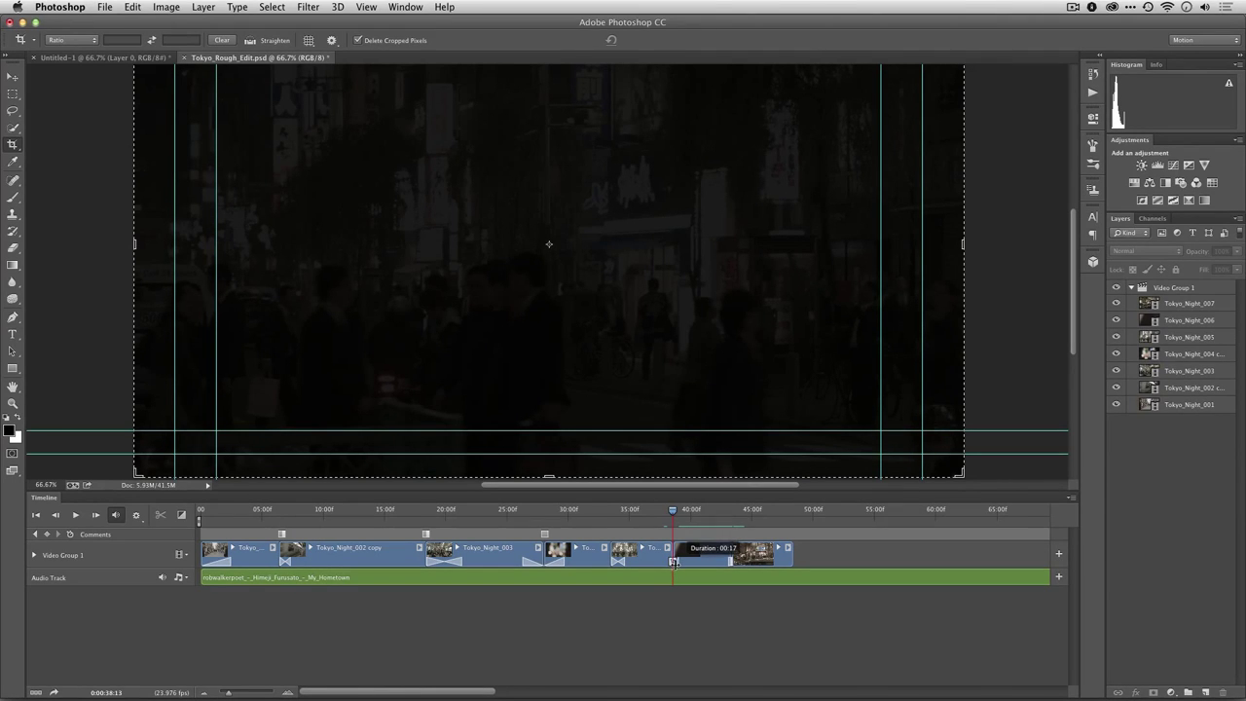
pyautogui.moveTo(674, 563); pyautogui.dragTo(670, 563)
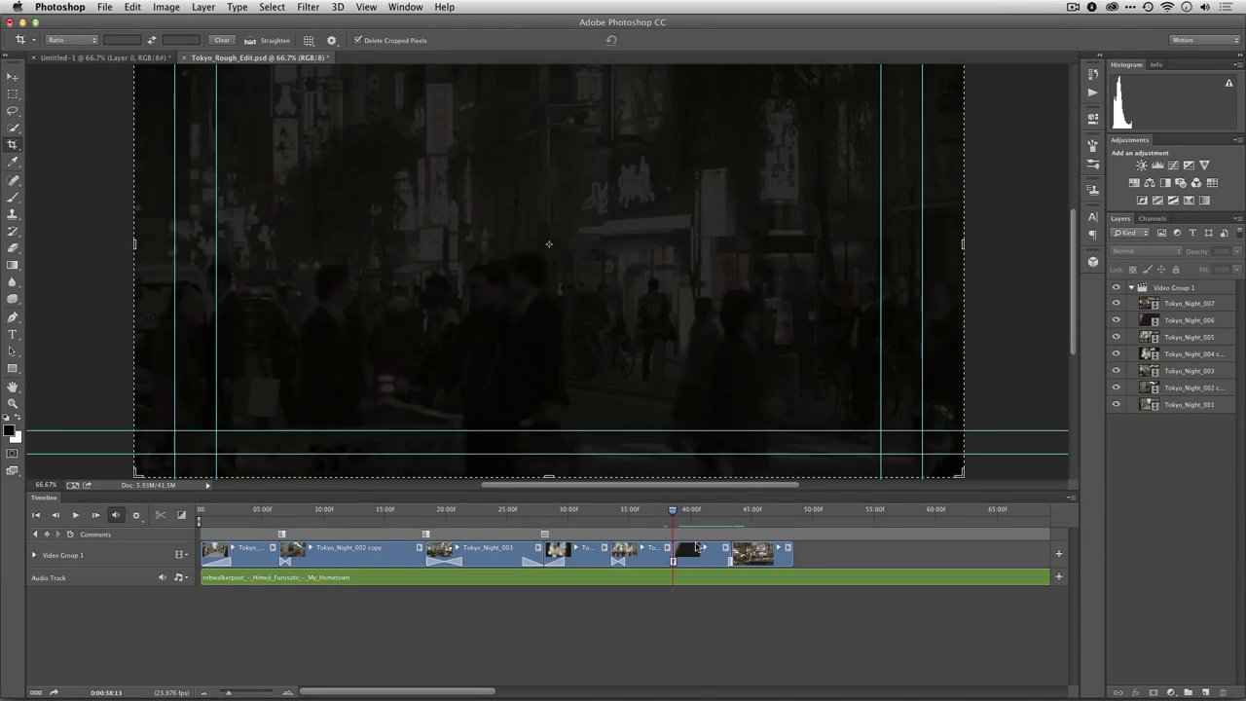
pyautogui.press('space')
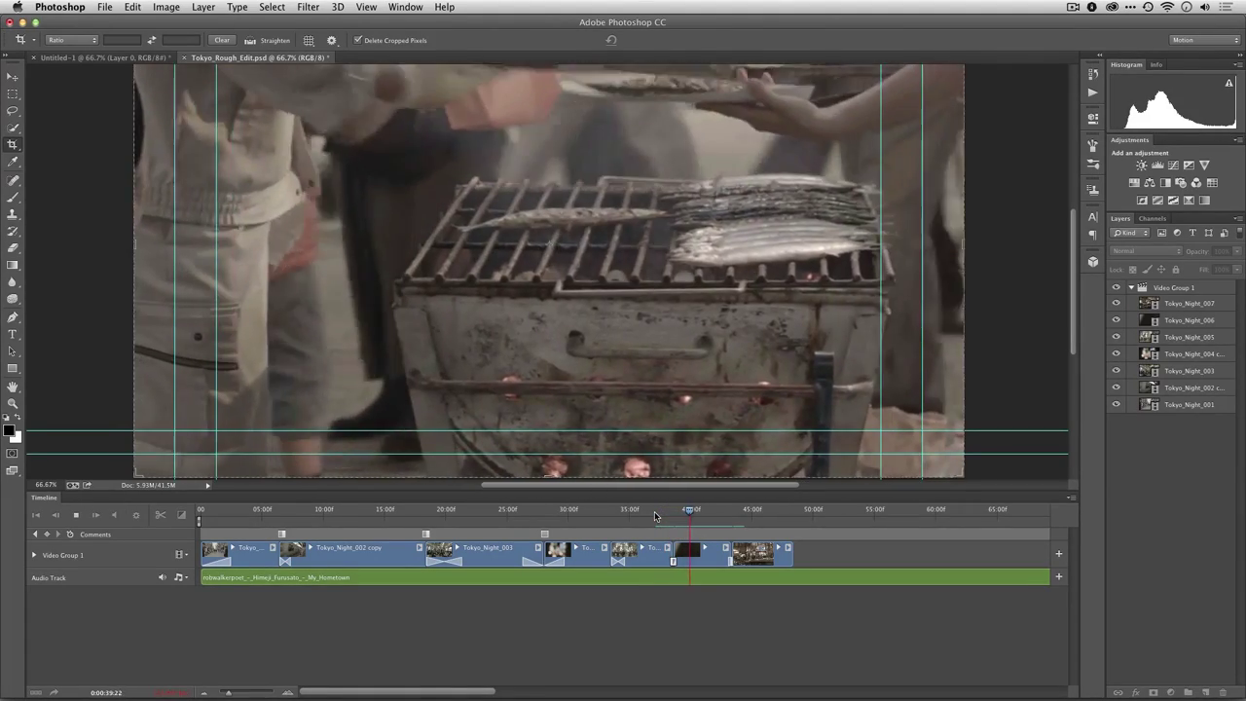
# Step: Drag Tokyo_Night_006's left edge to trim its in-point, then jump back to preview it
pyautogui.click(677, 551)
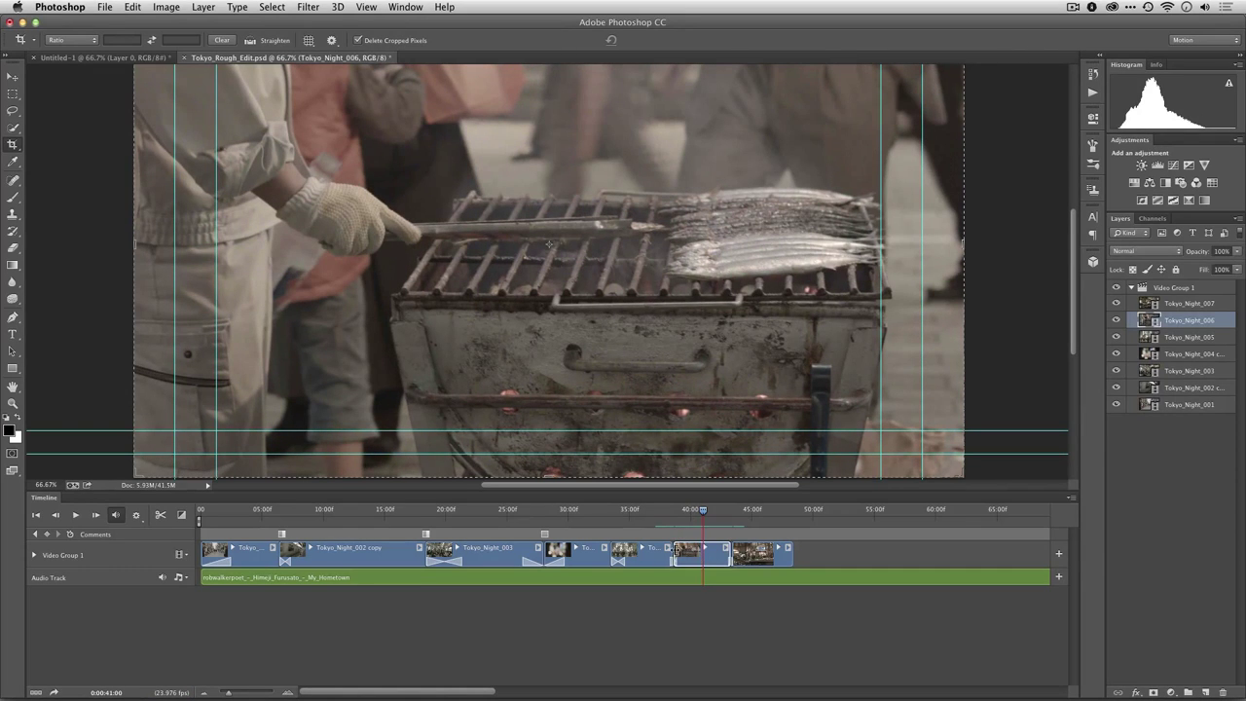
pyautogui.moveTo(675, 550); pyautogui.dragTo(663, 551)
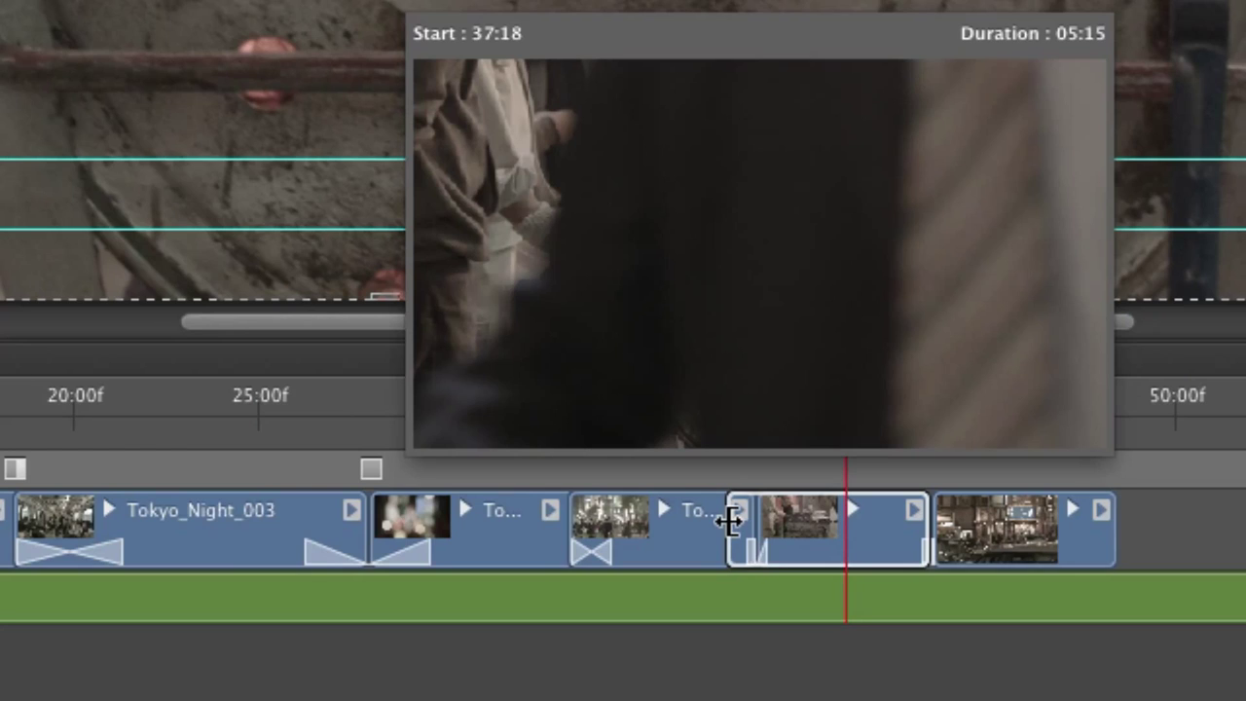
pyautogui.moveTo(730, 521); pyautogui.dragTo(721, 492)
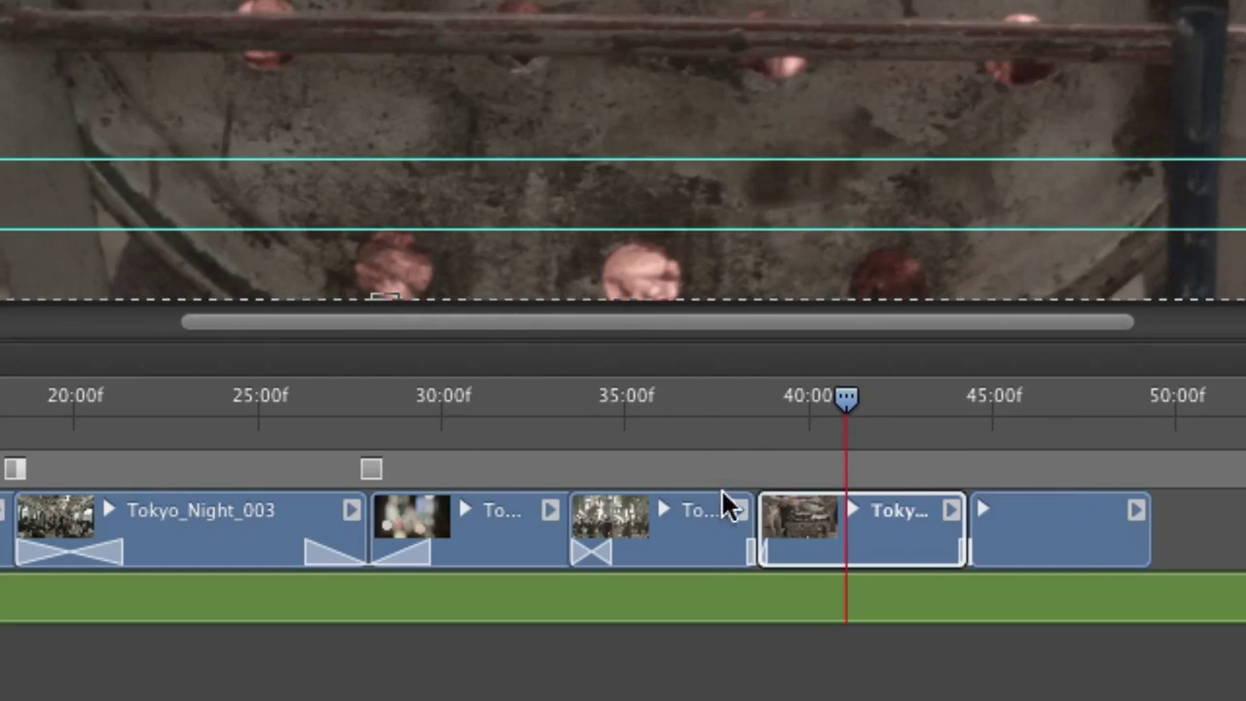
pyautogui.click(702, 409)
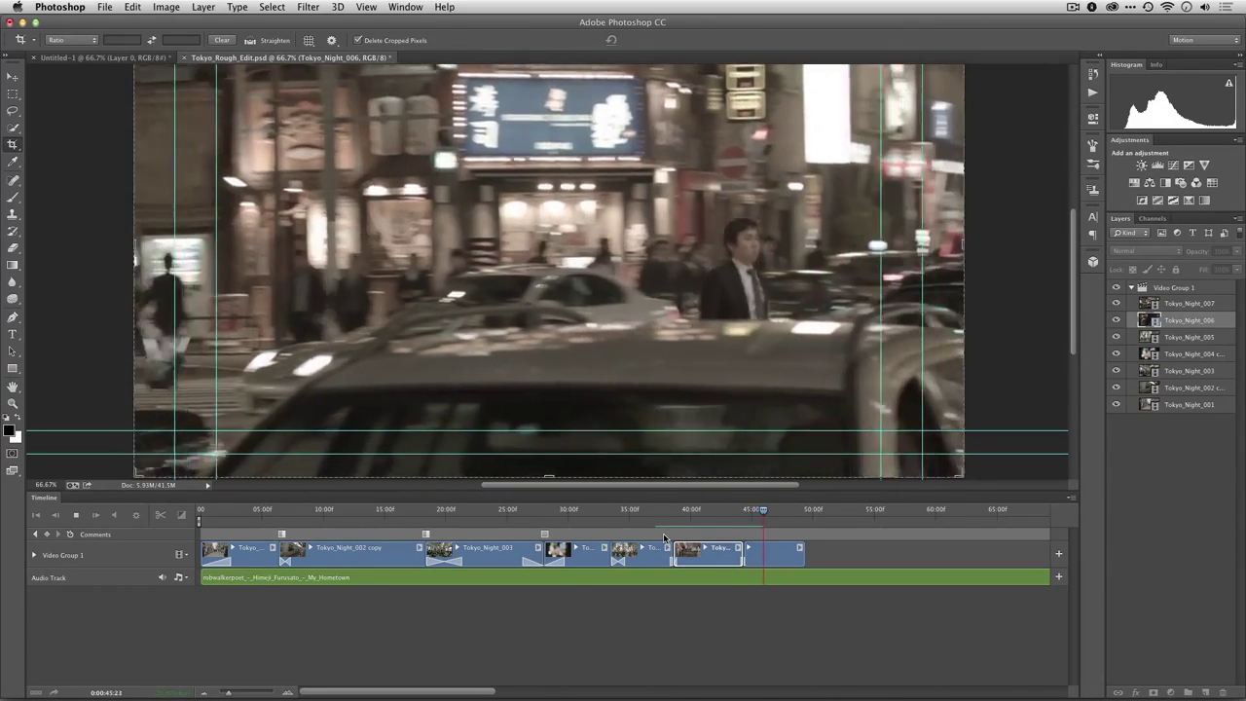
# Step: Apply a plain Fade transition to the end of the final car-traffic clip and scrub to check it
pyautogui.press('space')
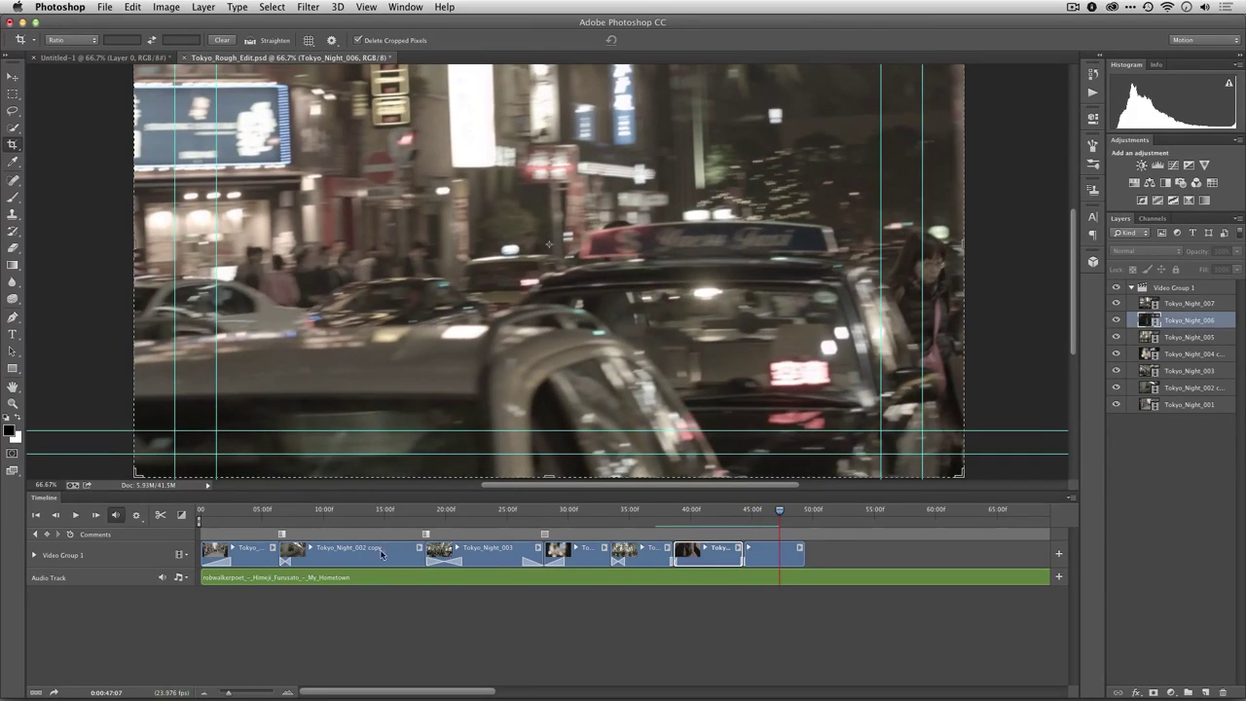
pyautogui.click(182, 515)
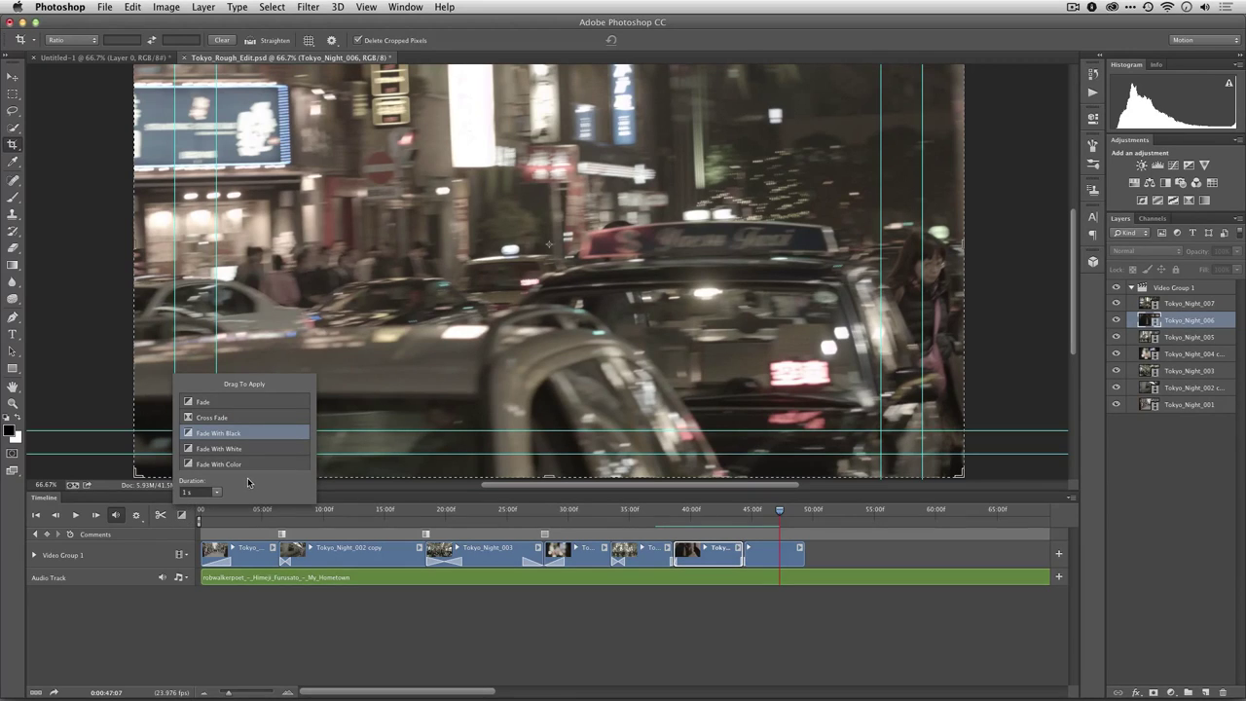
pyautogui.click(191, 403)
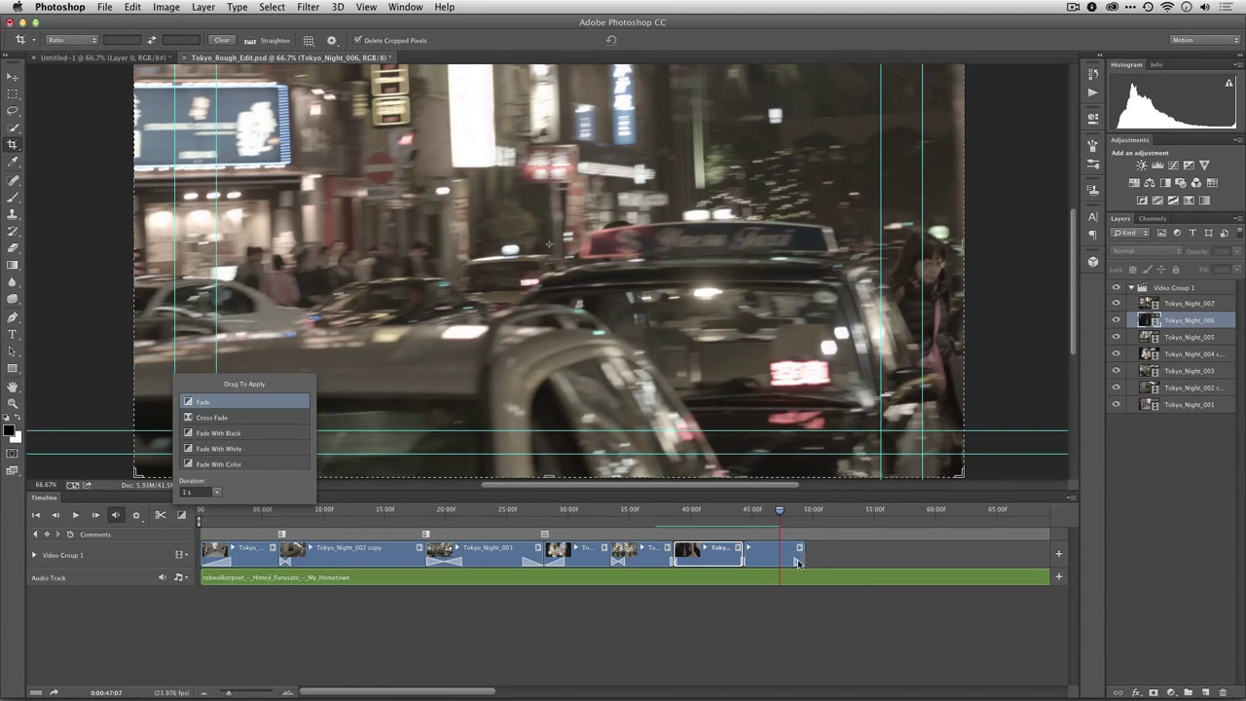
pyautogui.moveTo(795, 562); pyautogui.dragTo(794, 565)
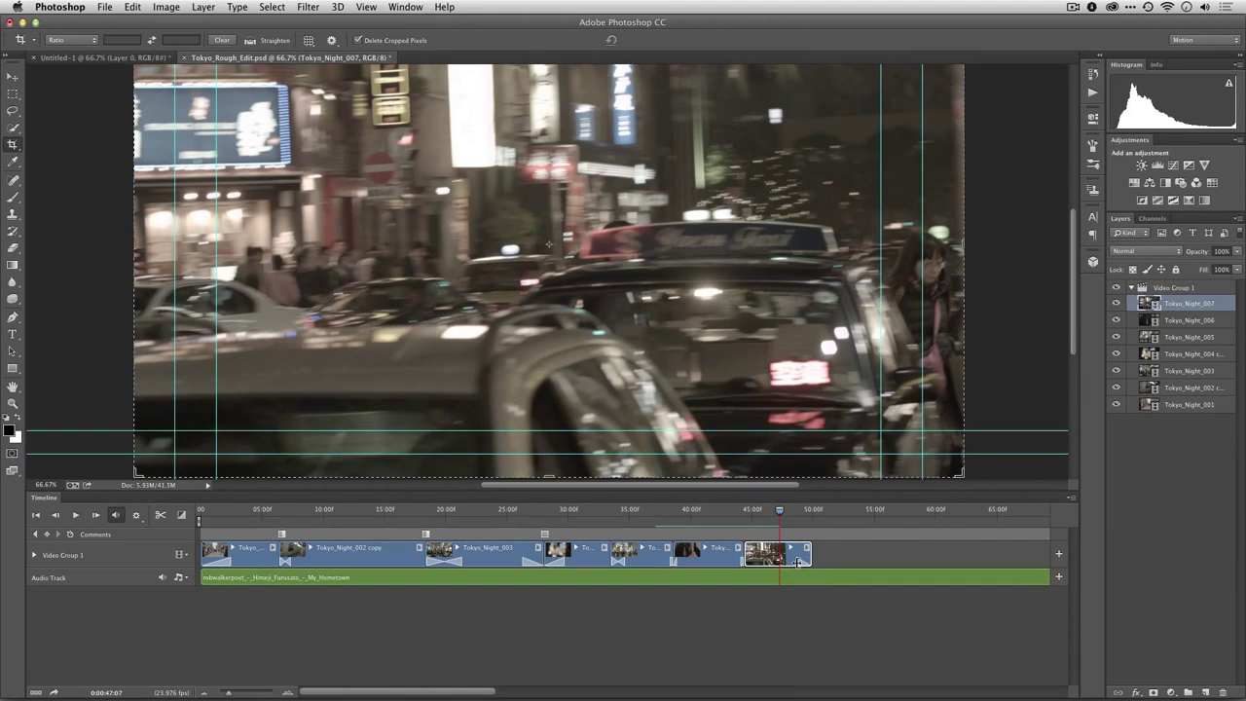
pyautogui.click(797, 562)
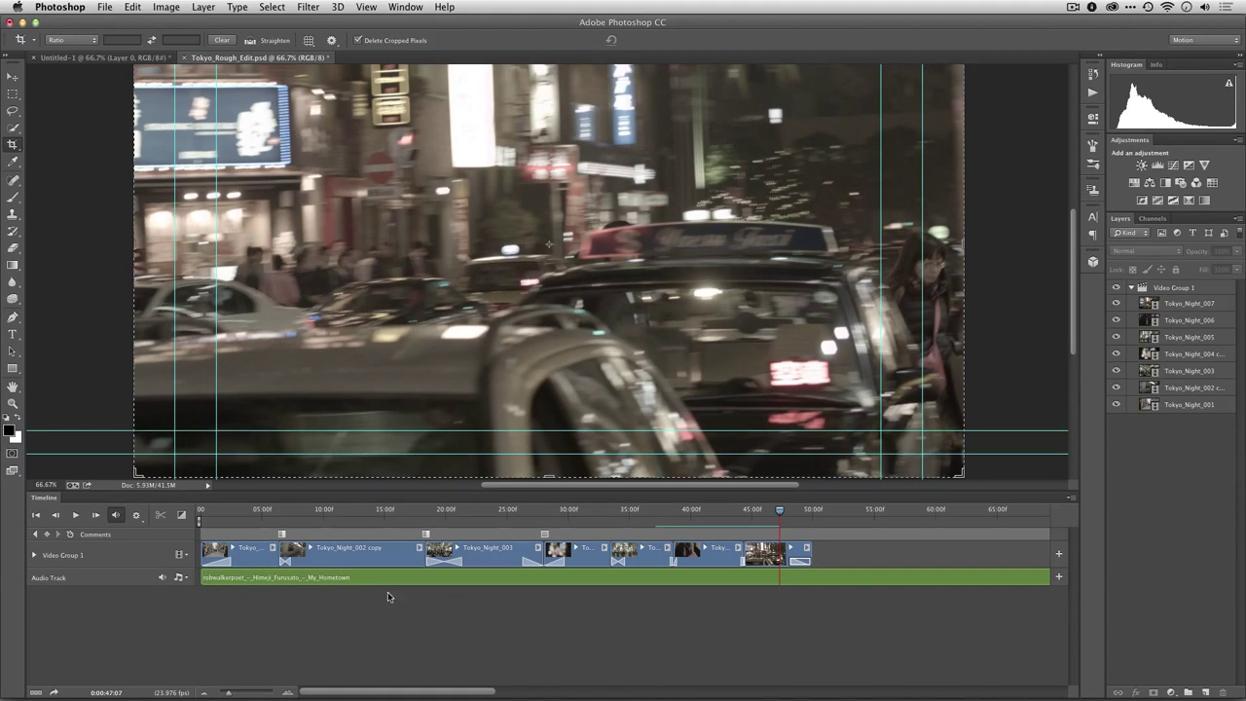
pyautogui.moveTo(780, 514); pyautogui.dragTo(814, 522)
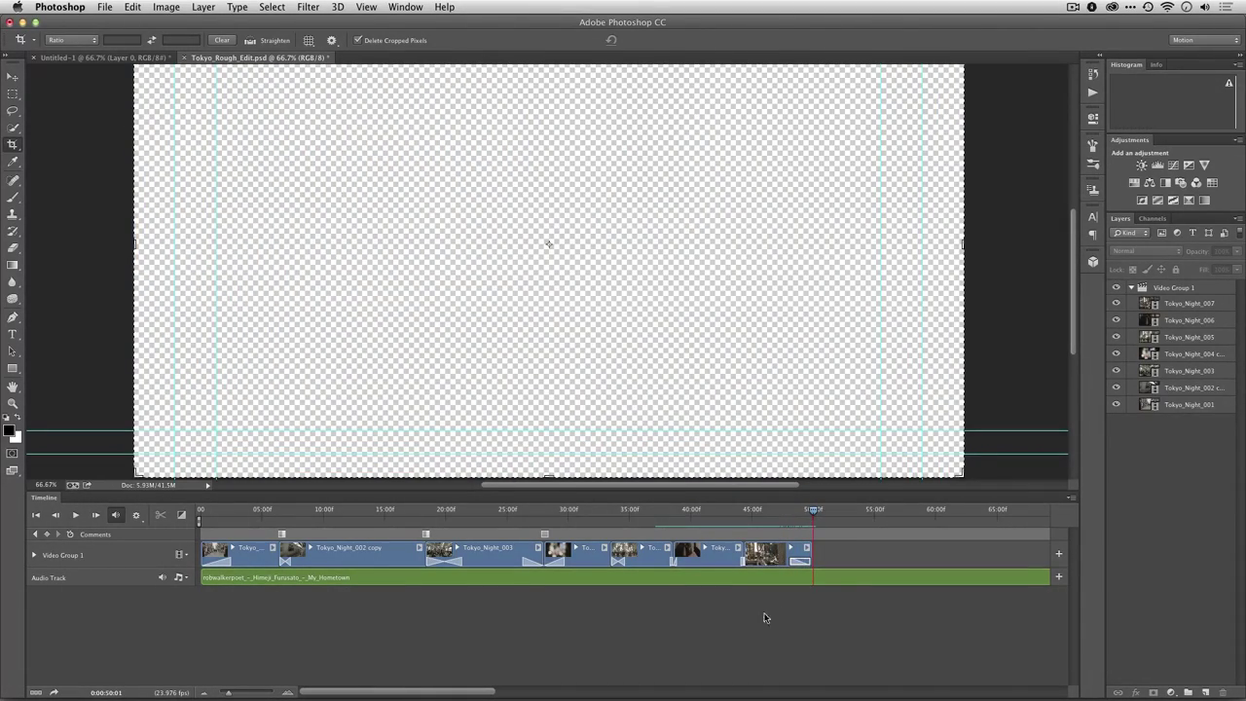
# Step: Delete the leftover piece of the music clip that runs past the video's end
pyautogui.click(823, 581)
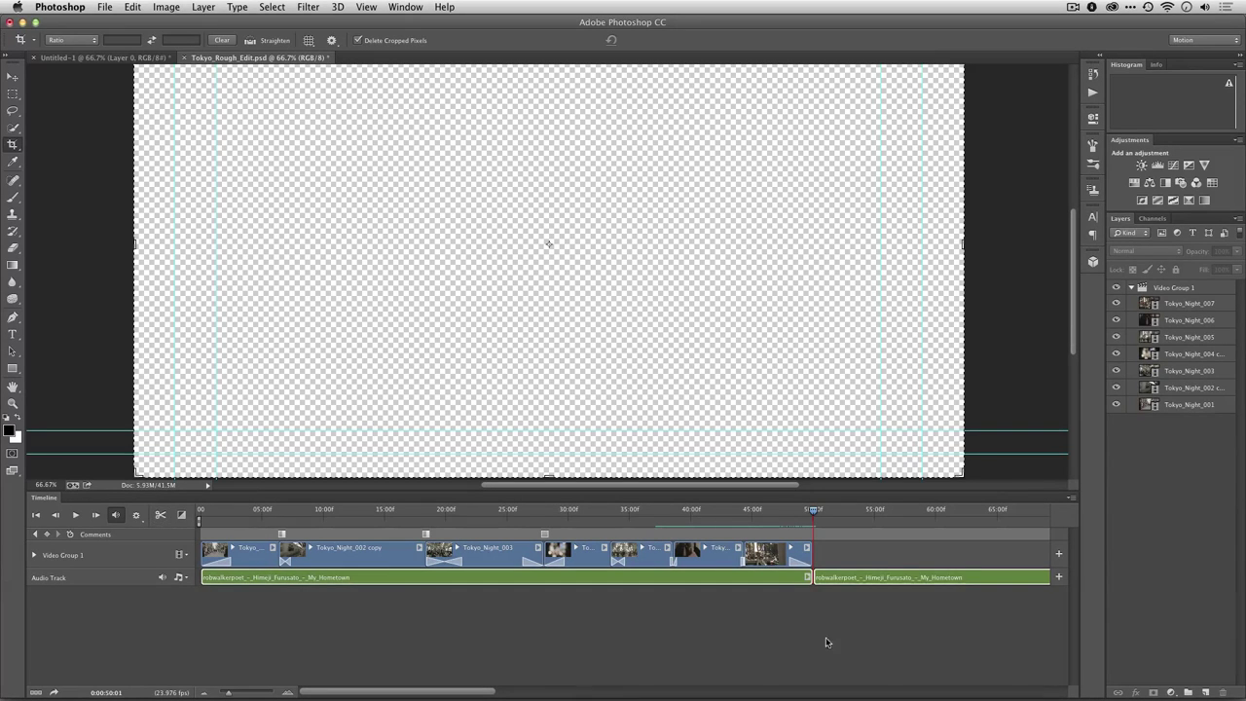
pyautogui.click(874, 583)
pyautogui.click(863, 584)
pyautogui.press('Delete')
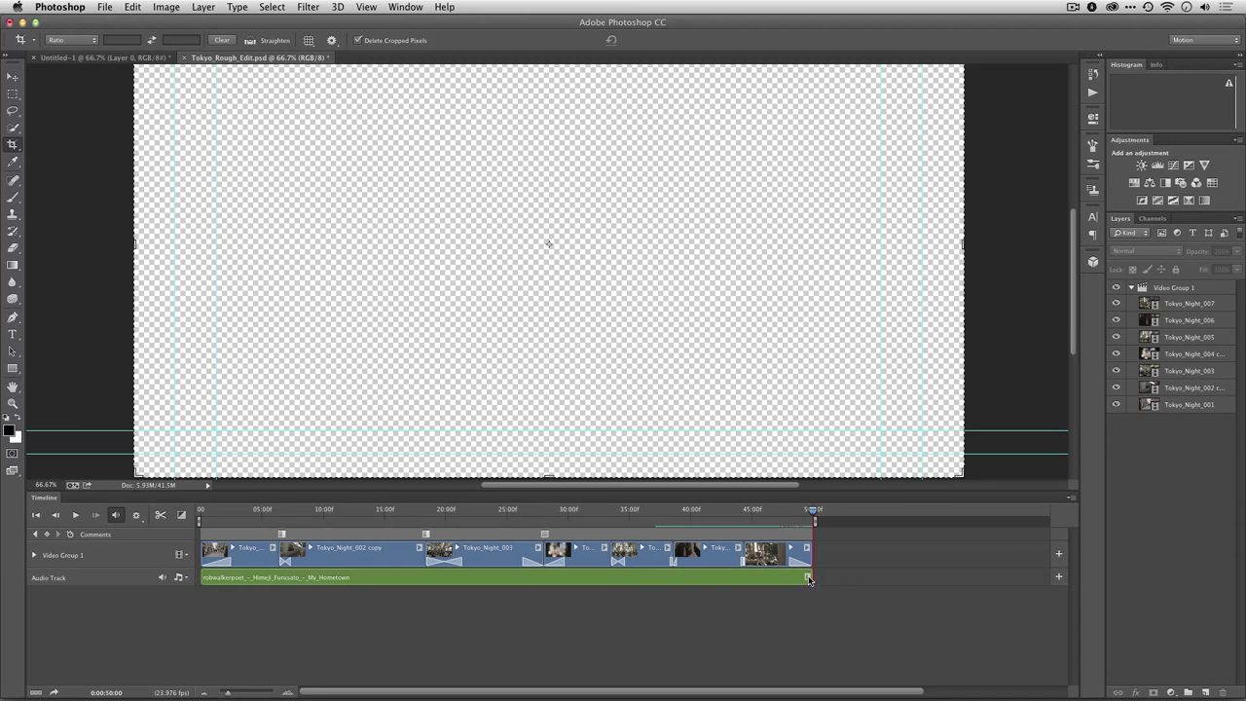
pyautogui.click(180, 516)
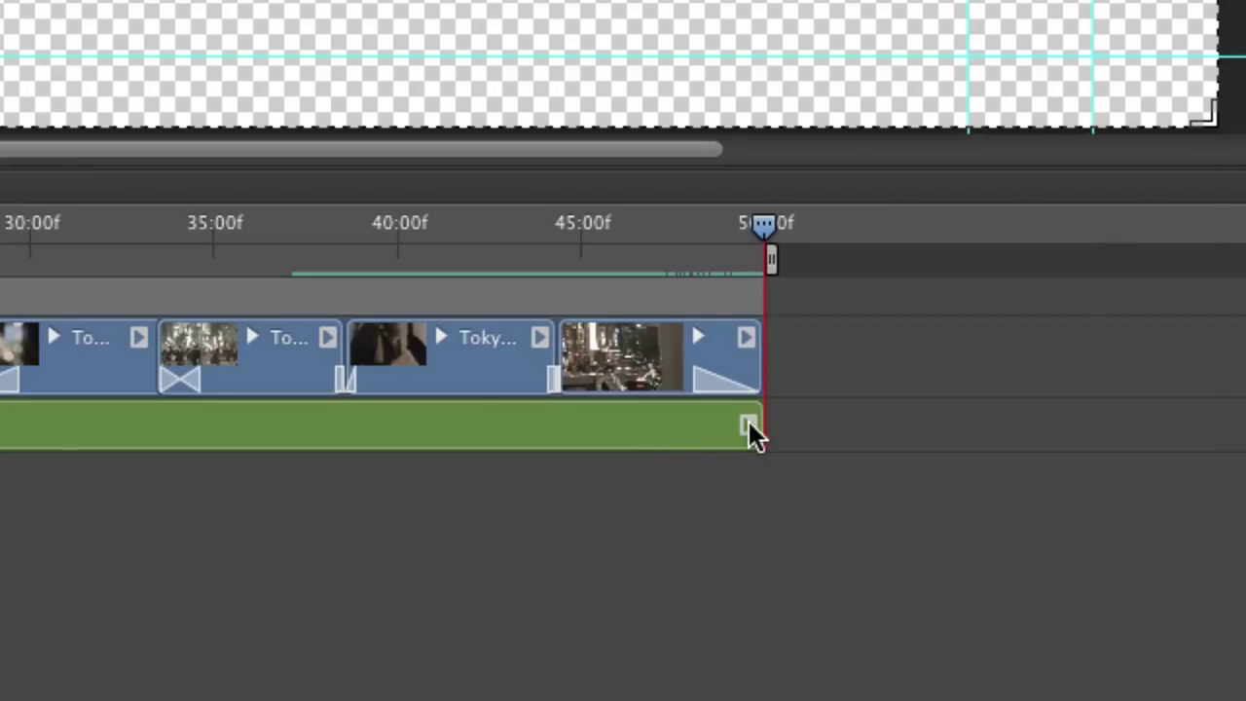
# Step: In the music clip's audio settings, set Fade In to 1 s and Fade Out to 4 s
pyautogui.click(748, 425)
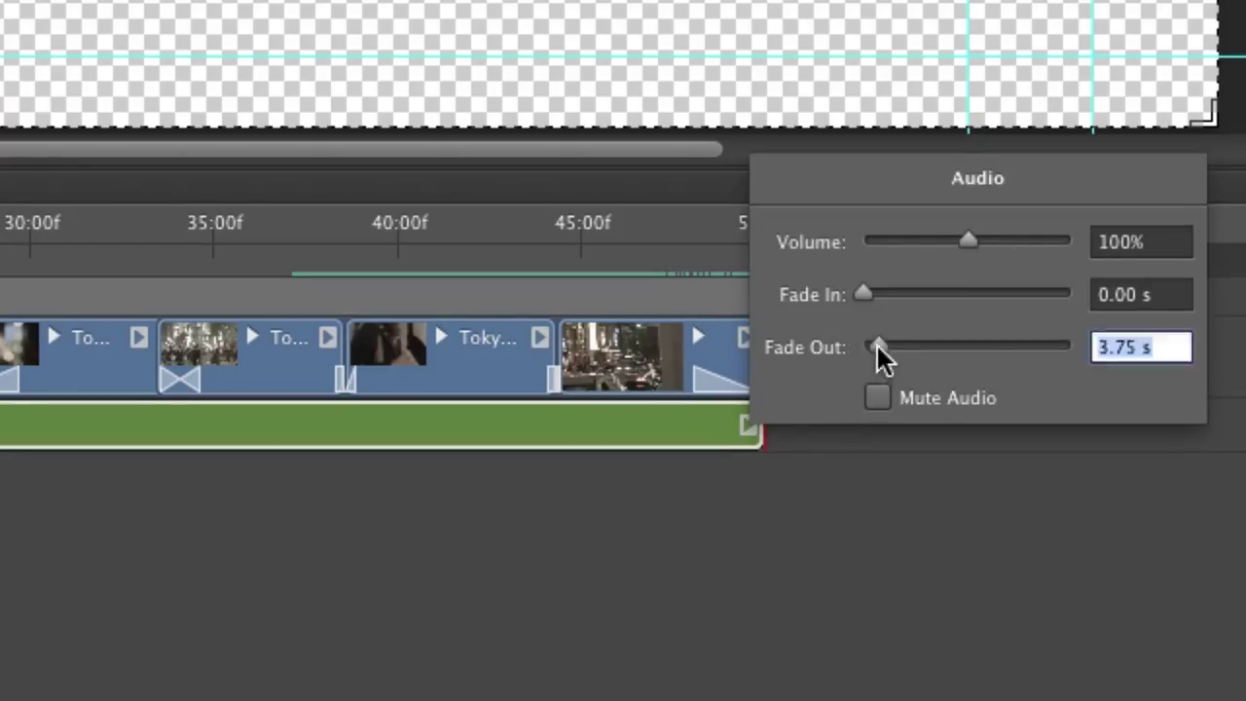
pyautogui.moveTo(877, 347)
pyautogui.mouseDown()
pyautogui.moveTo(891, 348)
pyautogui.moveTo(879, 351)
pyautogui.mouseUp()
pyautogui.write('4')
pyautogui.press('Tab')
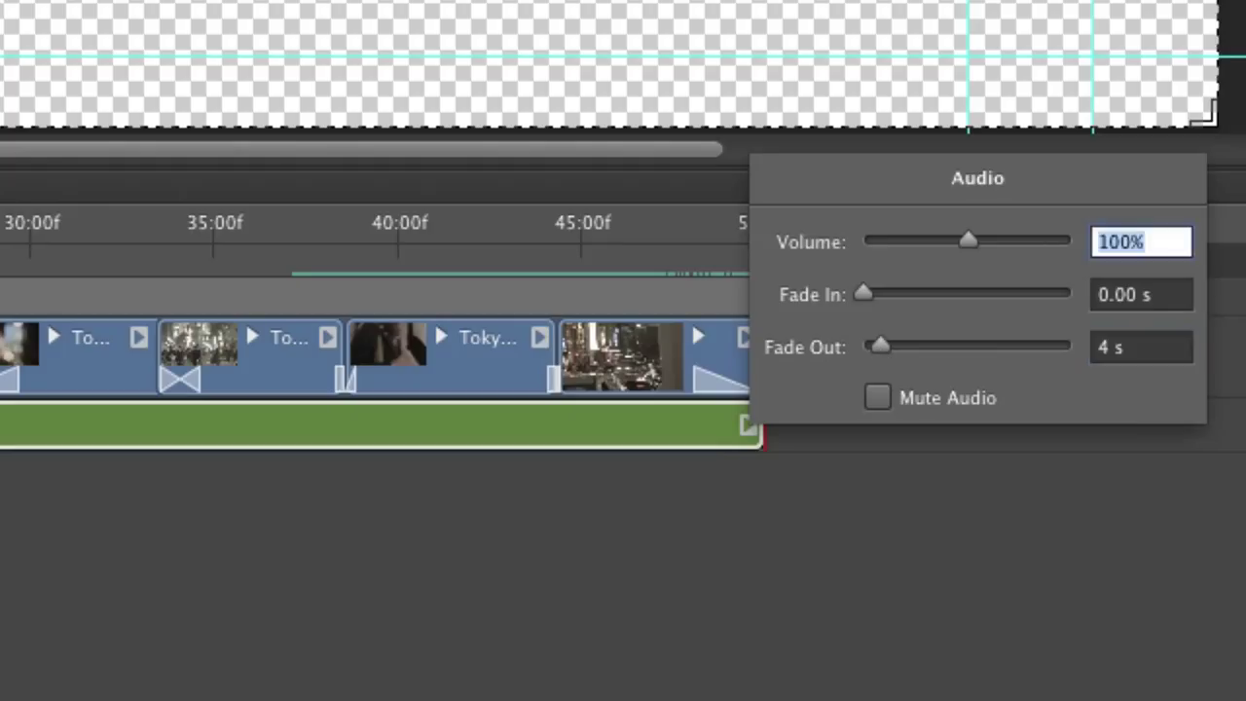
pyautogui.click(1122, 295)
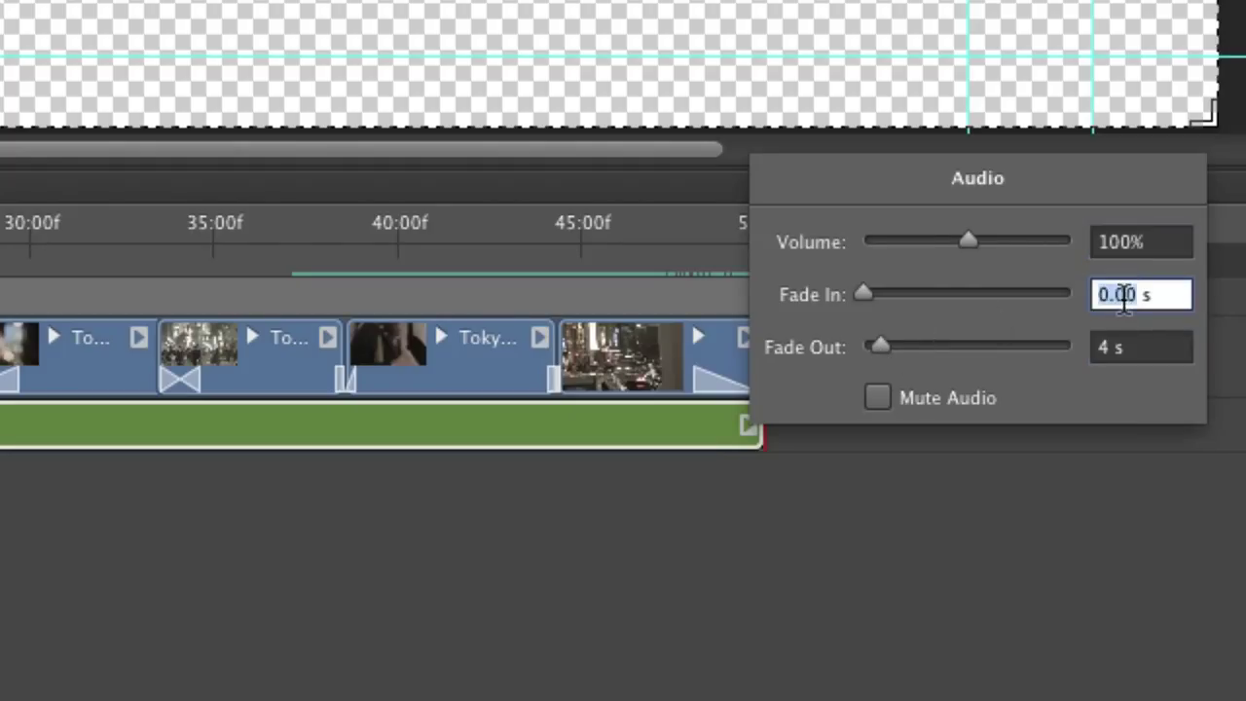
pyautogui.write('1')
pyautogui.press('Tab')
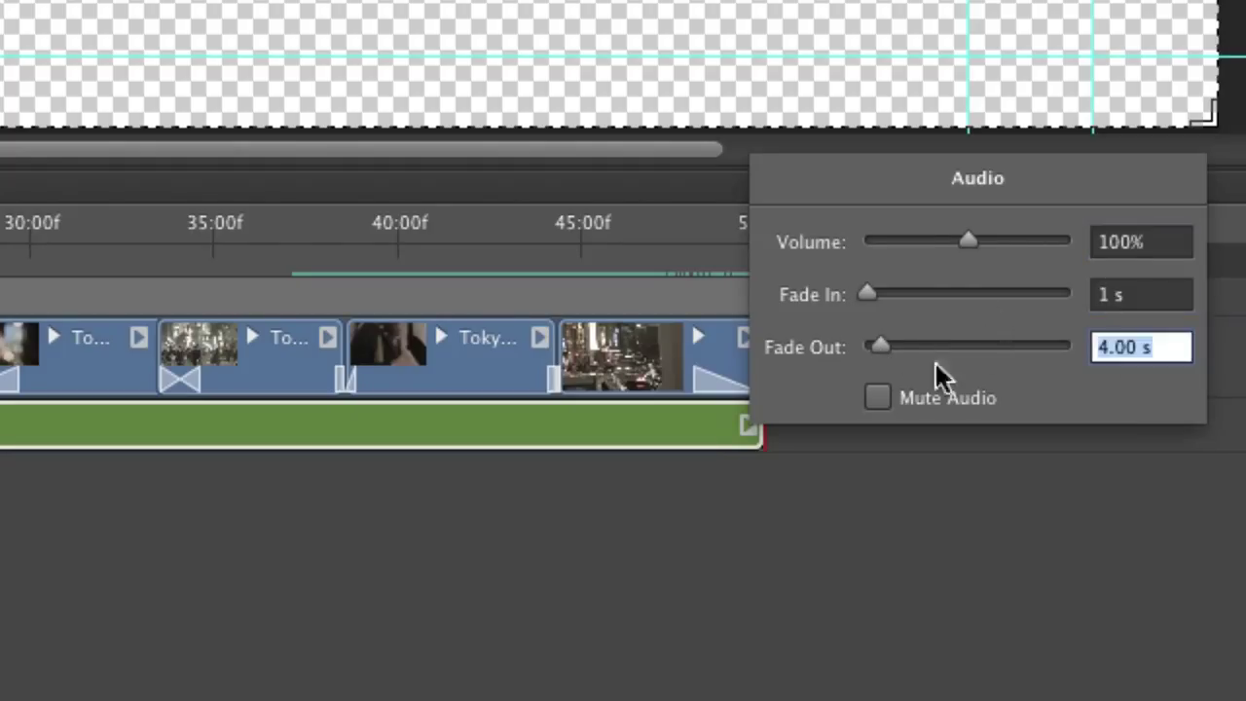
pyautogui.click(694, 531)
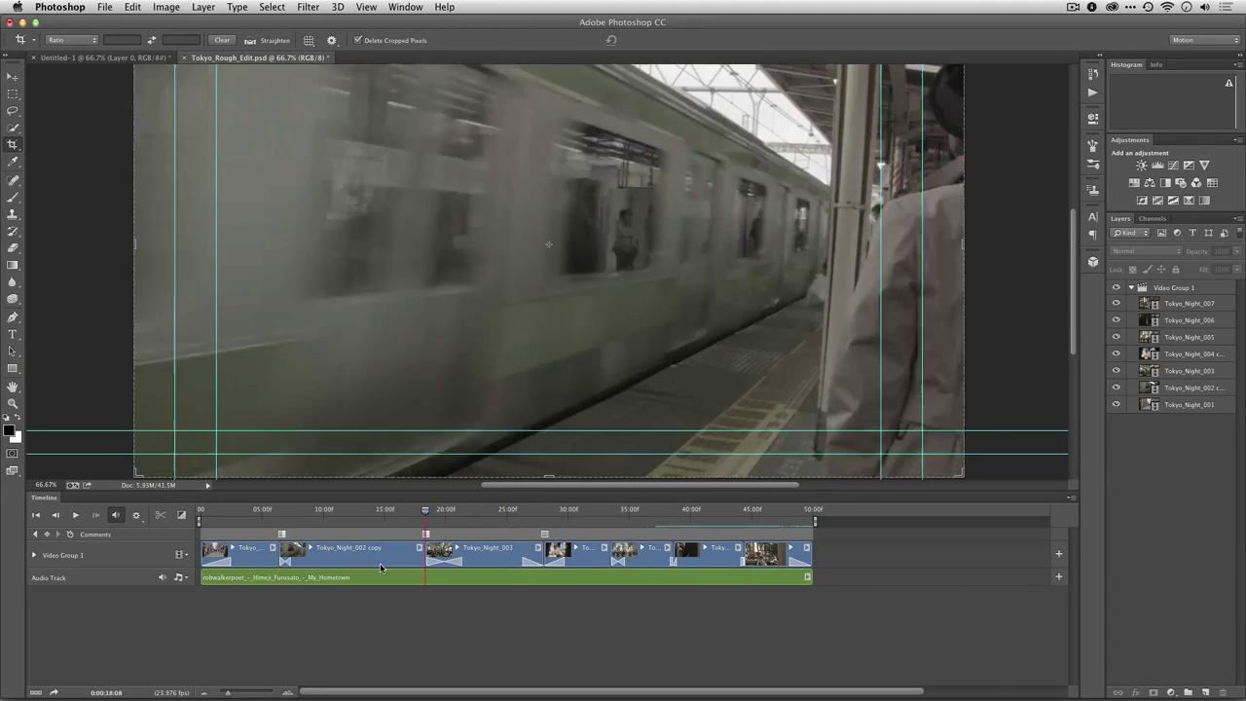
# Step: Play the whole edit from the beginning to review it, raising the playback volume
pyautogui.press('Home')
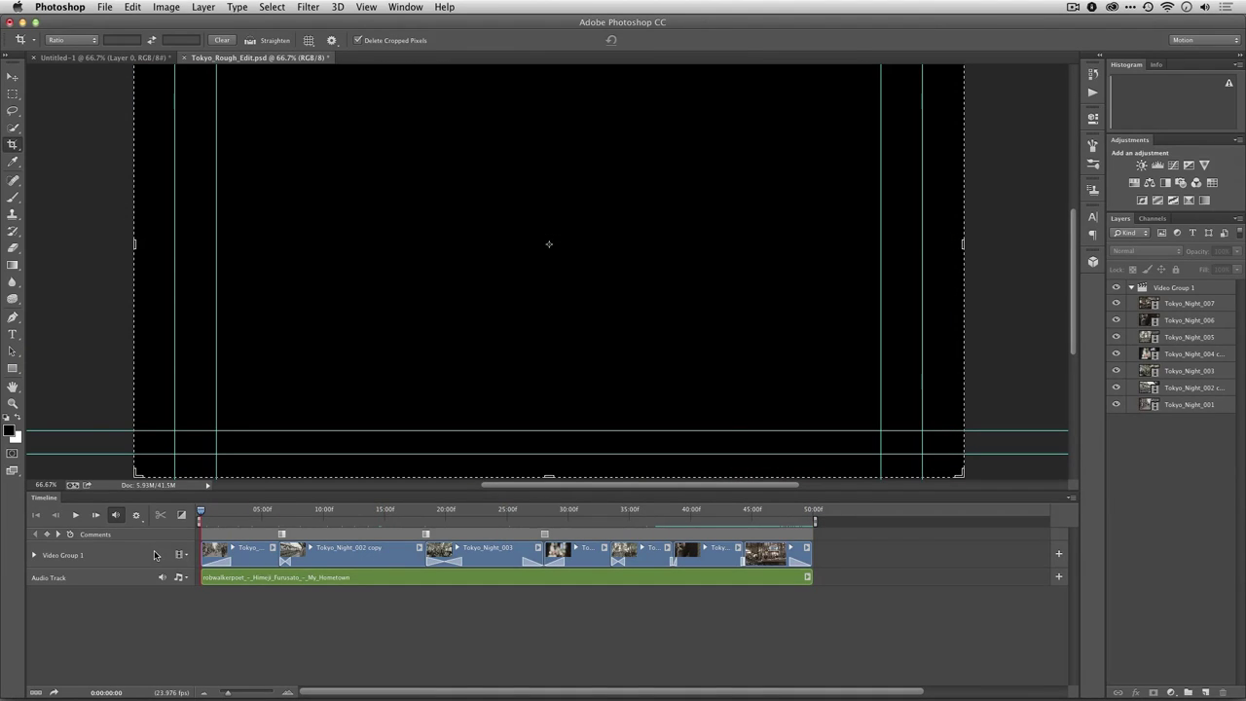
pyautogui.press('space')
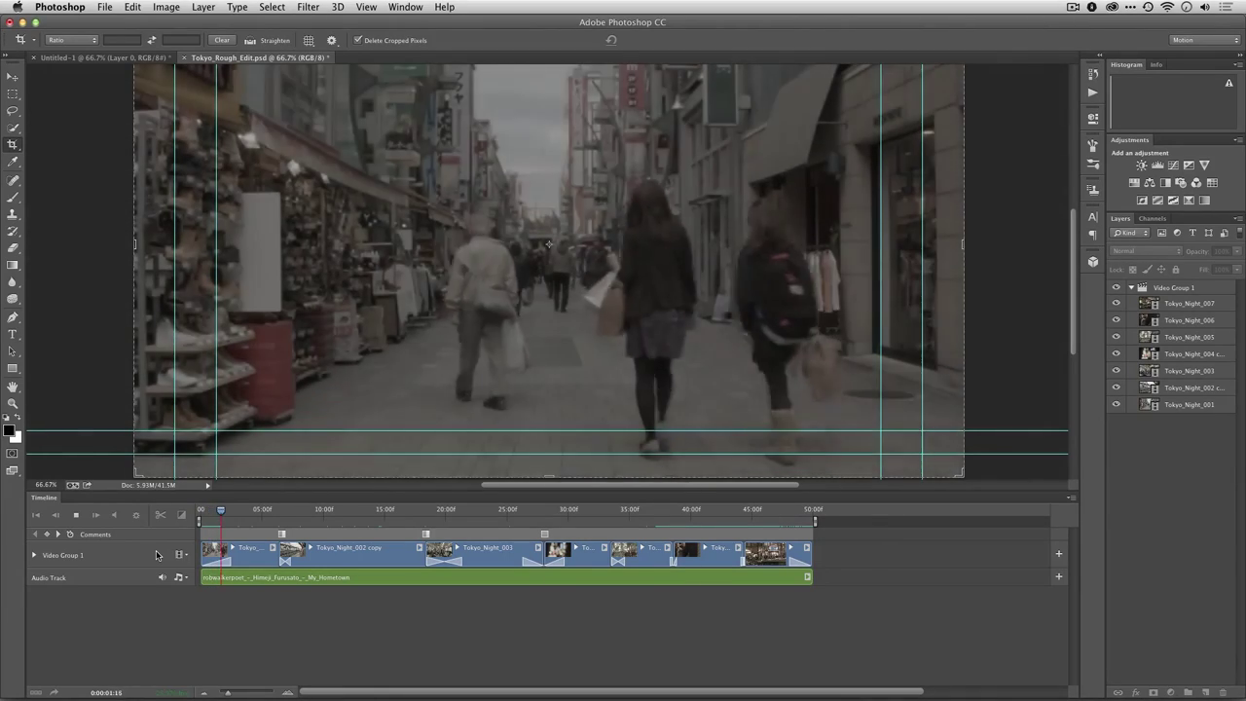
pyautogui.press('XF86AudioRaiseVolume')
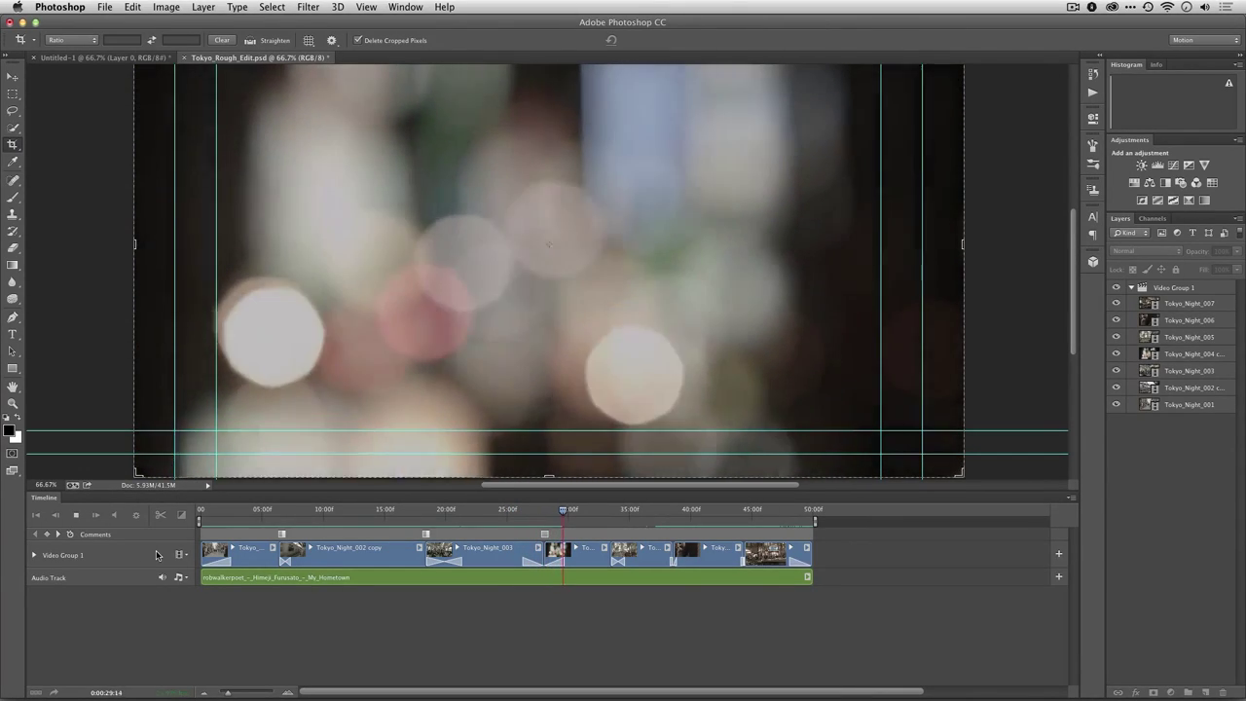
pyautogui.press('XF86AudioRaiseVolume')
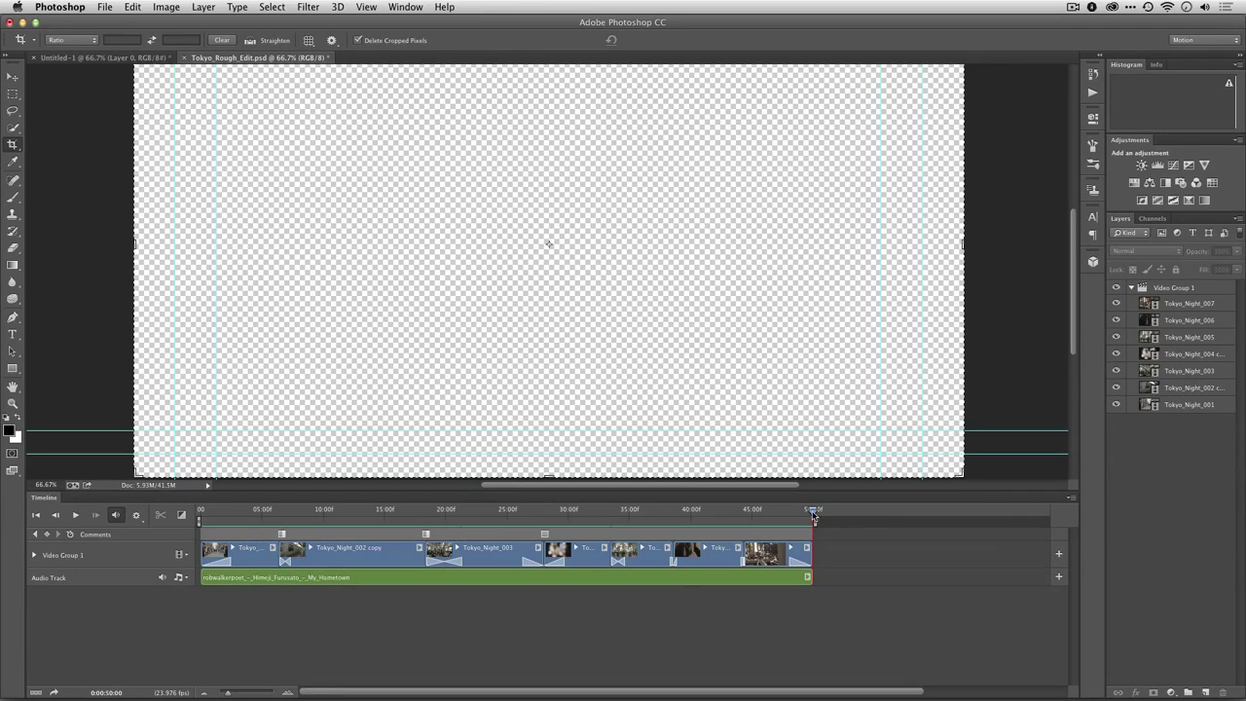
# Step: Apply Fade With Black to the last clip's end and scrub through to confirm the black ending
pyautogui.moveTo(814, 511); pyautogui.dragTo(796, 511)
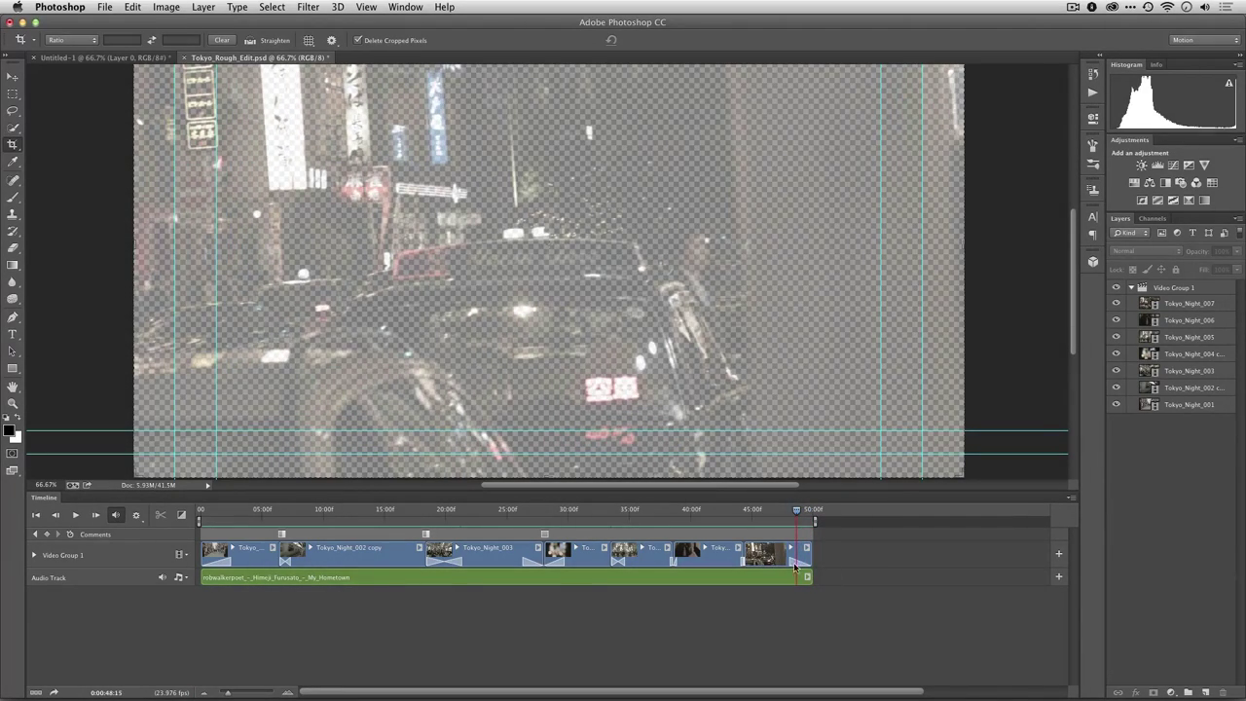
pyautogui.click(182, 515)
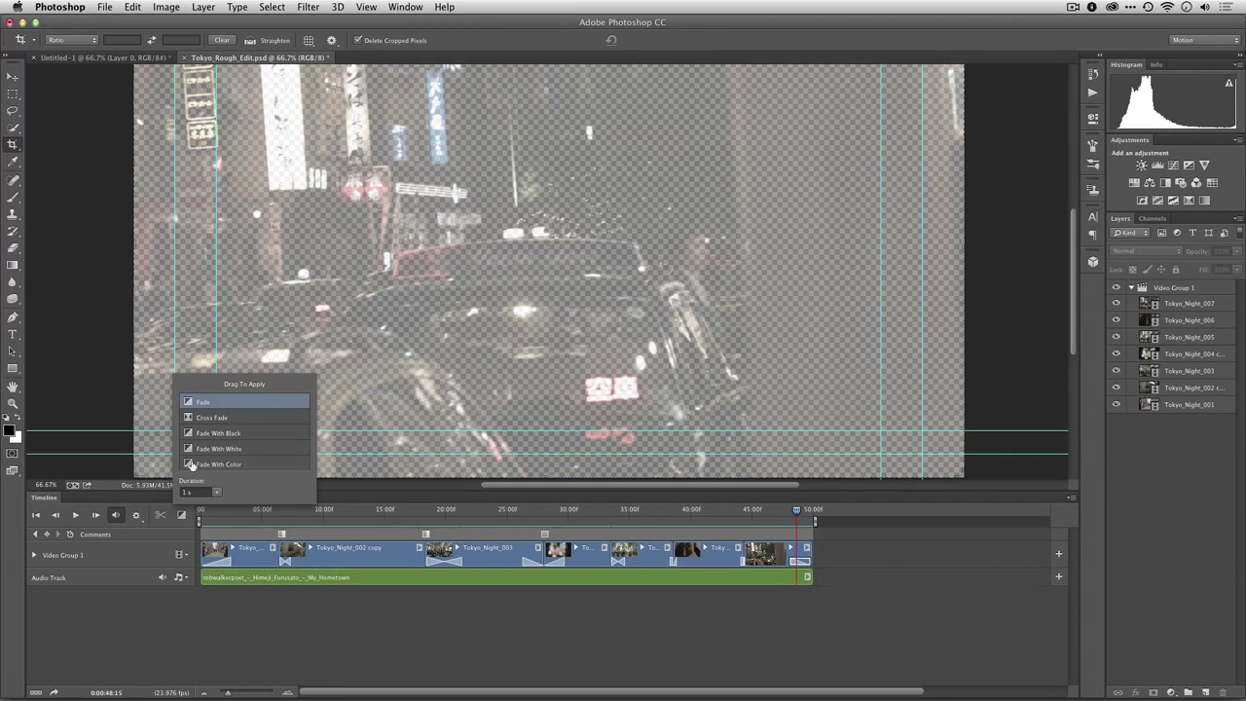
pyautogui.moveTo(187, 434); pyautogui.dragTo(807, 570)
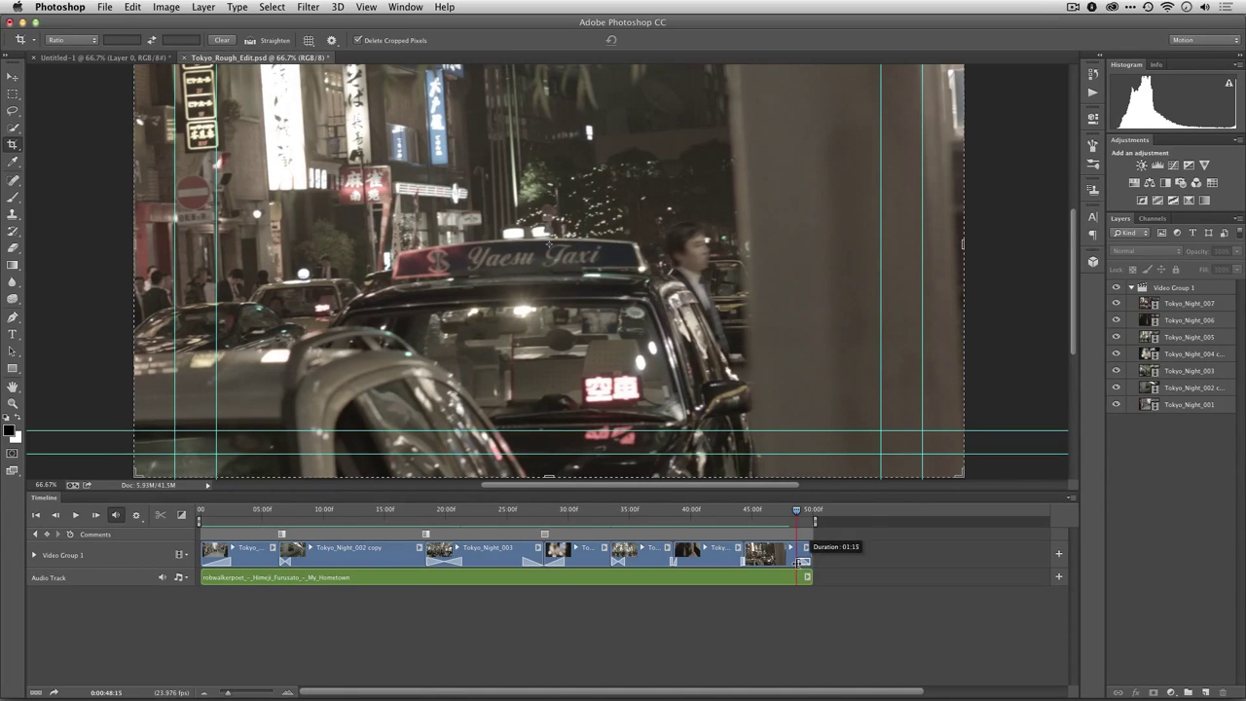
pyautogui.press('space')
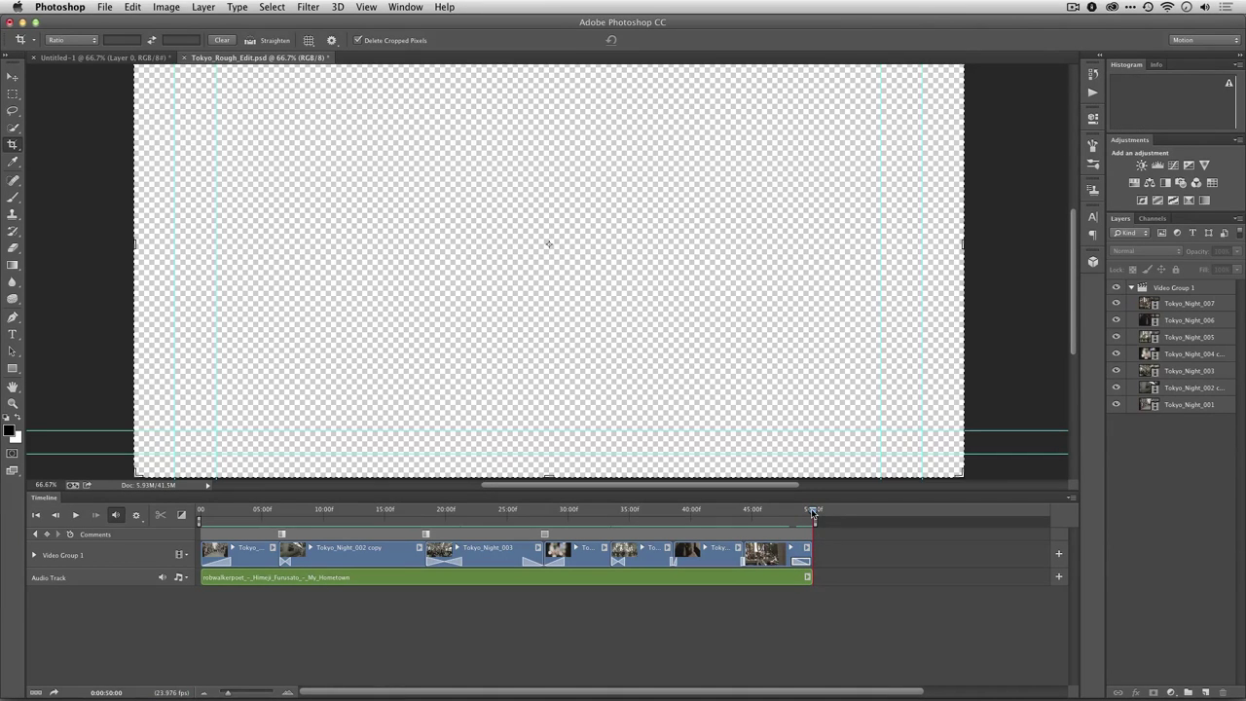
pyautogui.click(813, 516)
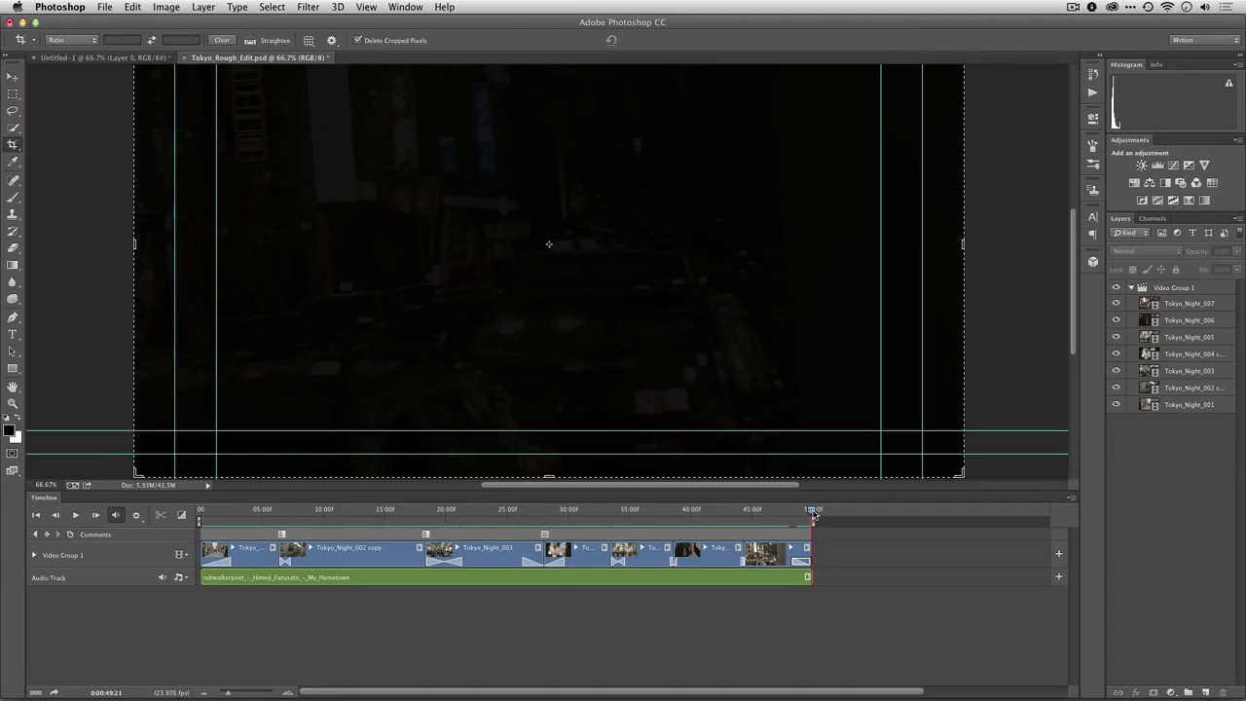
pyautogui.moveTo(813, 514); pyautogui.dragTo(814, 513)
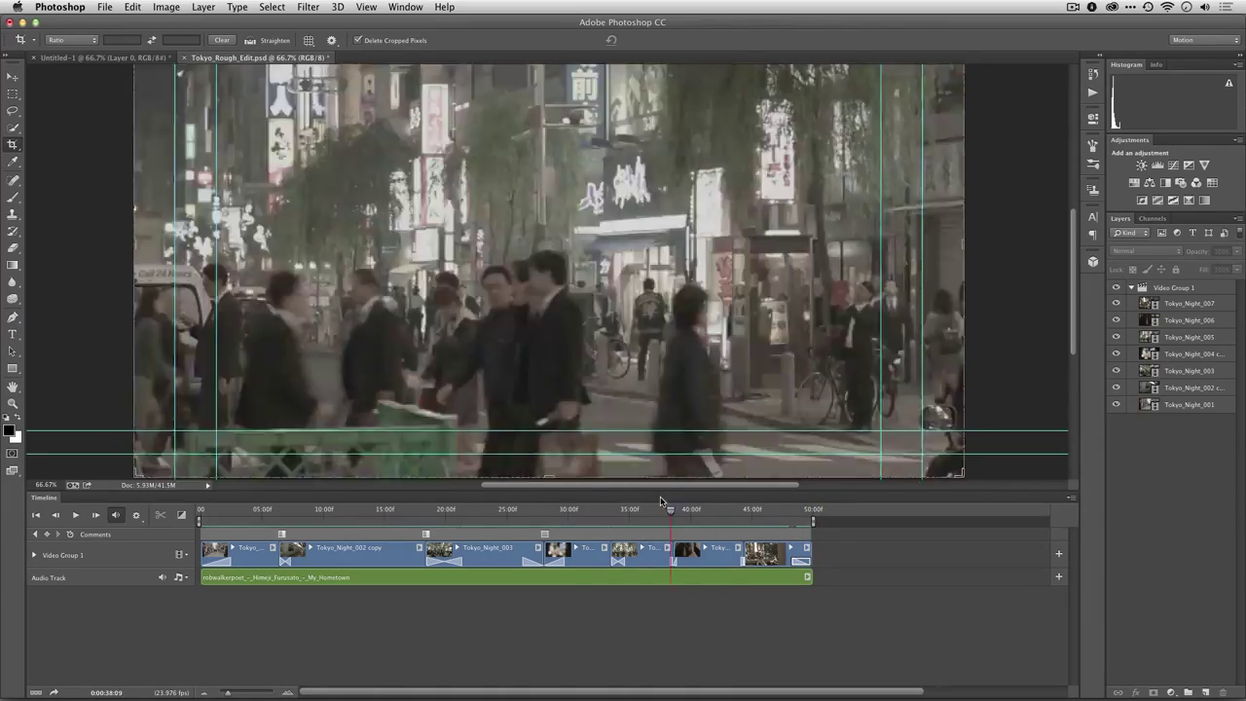
pyautogui.moveTo(813, 514); pyautogui.dragTo(198, 507)
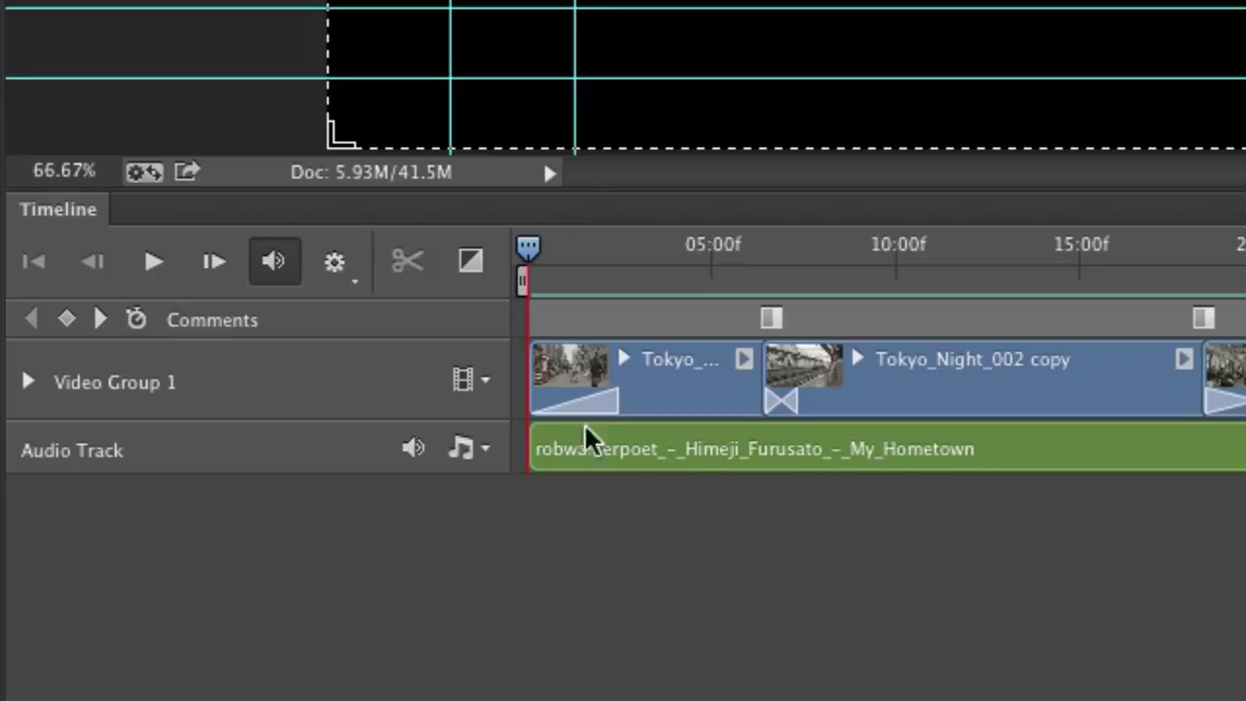
# Step: Create an empty Video Group 2 from Video Group 1's track menu, previewing footage about three seconds in
pyautogui.click(485, 385)
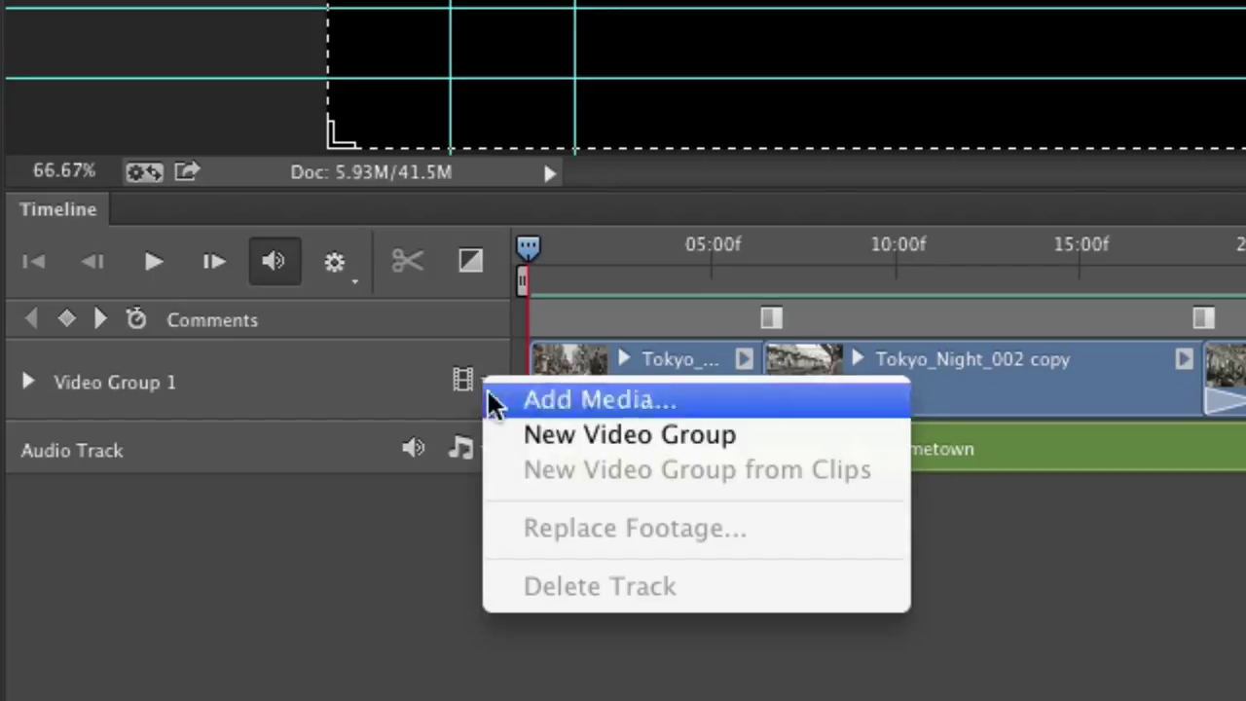
pyautogui.click(514, 450)
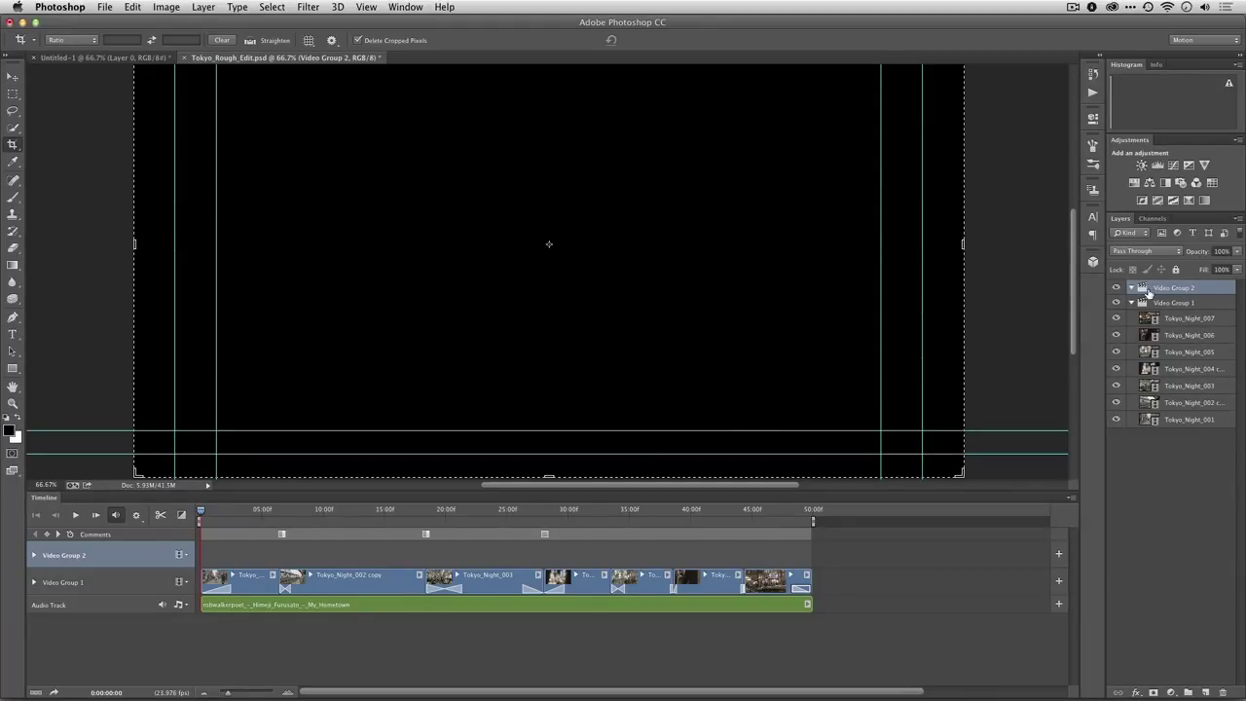
pyautogui.moveTo(201, 510); pyautogui.dragTo(237, 516)
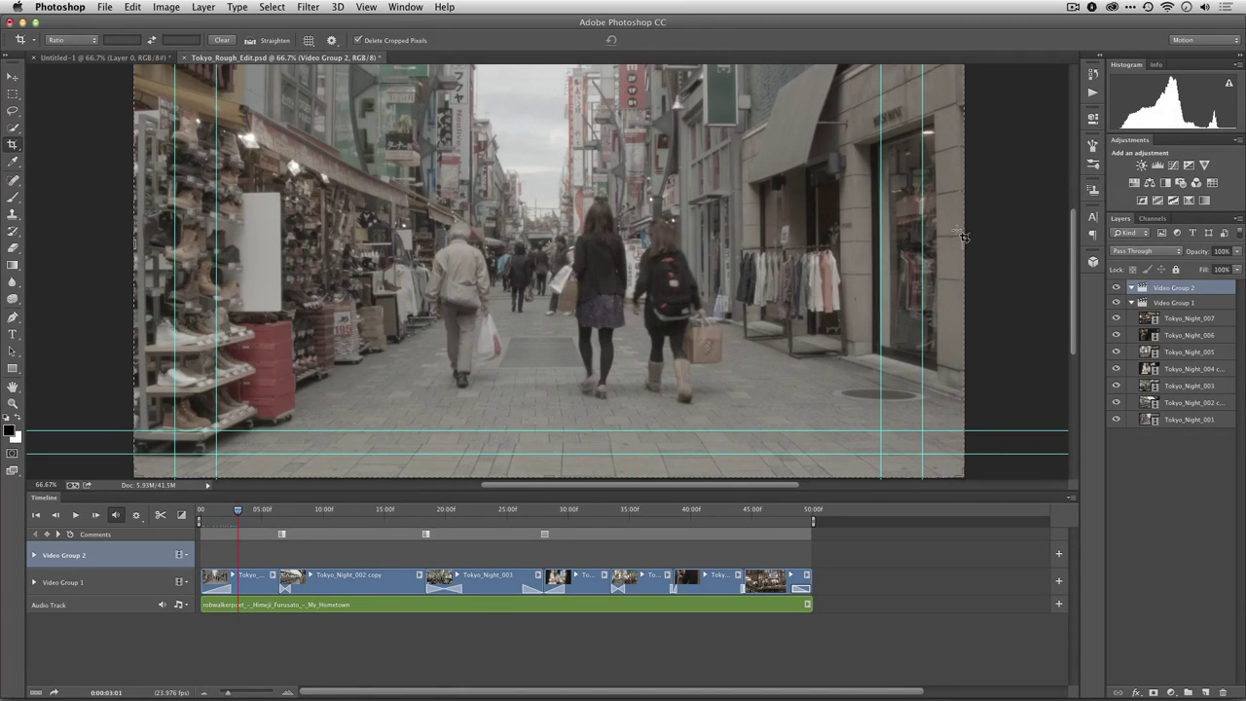
# Step: Draw a paragraph text box, type 'Tokyo Streets by Rich Harrington' and make it much larger
pyautogui.press('t')
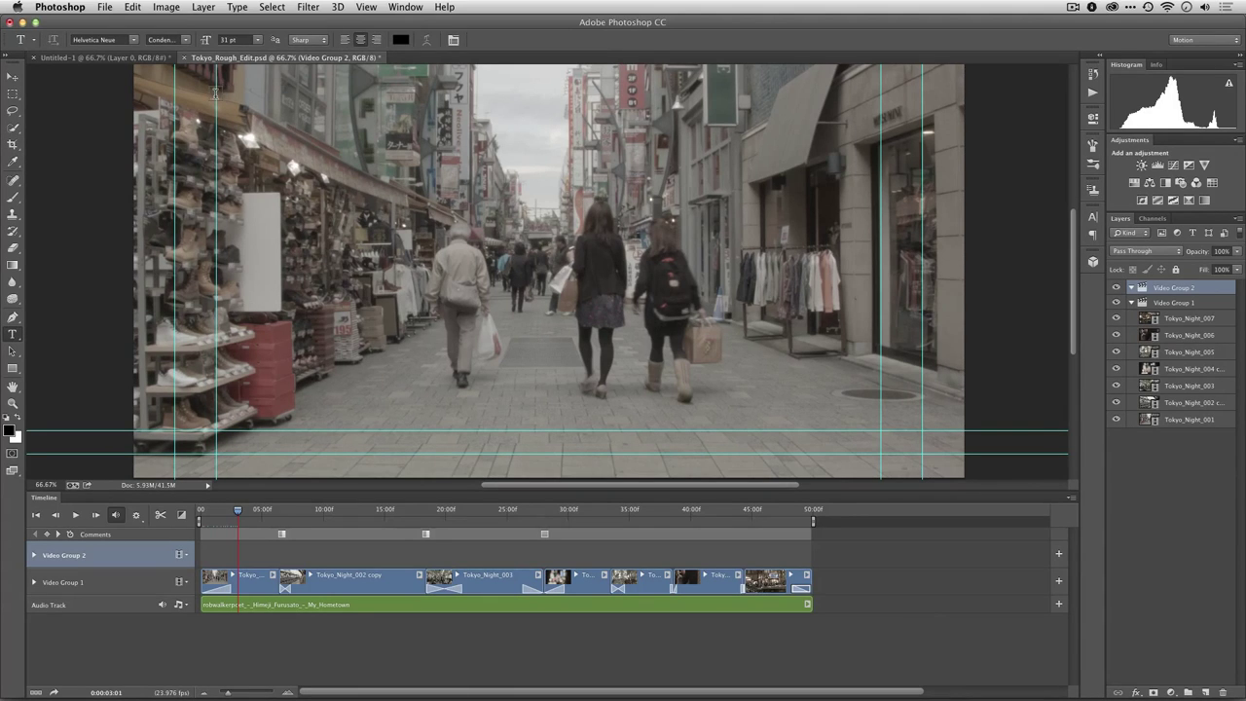
pyautogui.moveTo(217, 93)
pyautogui.mouseDown()
pyautogui.moveTo(797, 424)
pyautogui.moveTo(878, 429)
pyautogui.mouseUp()
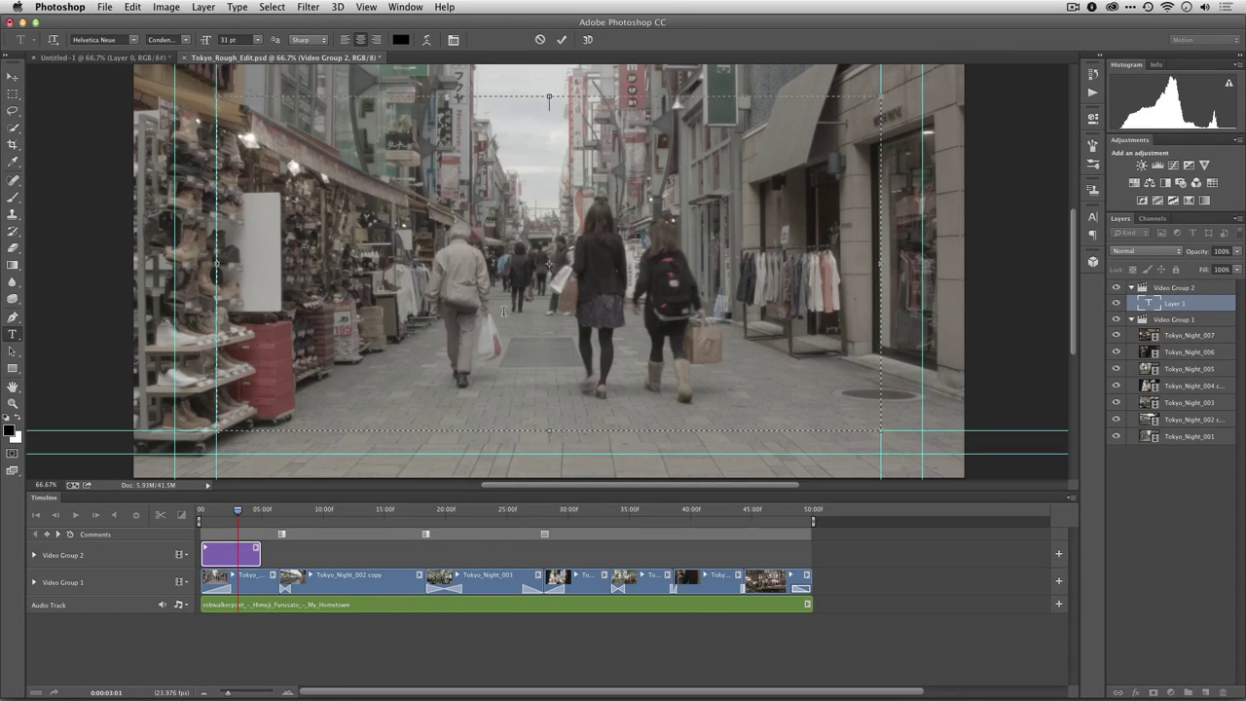
pyautogui.write('Tokyo Streets by ')
pyautogui.write('Rich Ha')
pyautogui.write('rrington')
pyautogui.hotkey('ctrl', 'a')
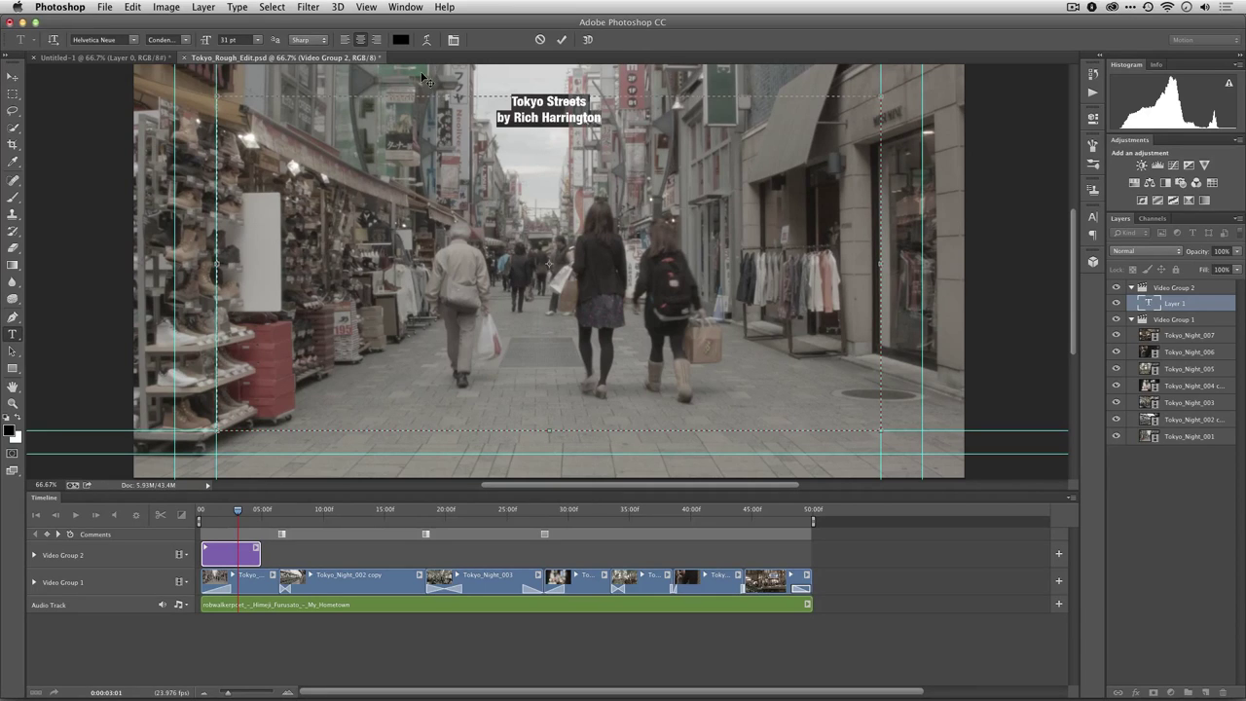
pyautogui.moveTo(207, 40); pyautogui.dragTo(298, 48)
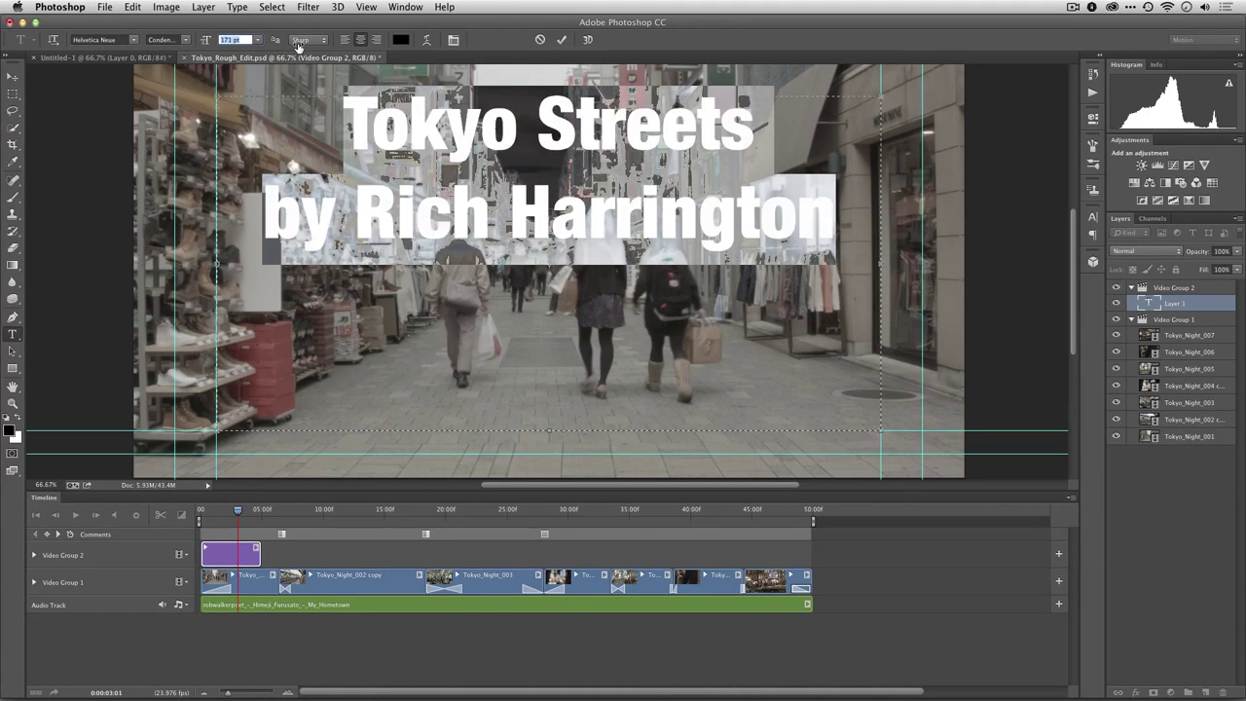
# Step: Shrink the 'by Rich Harrington' line to 115 pt and right-align it
pyautogui.tripleClick(428, 212)
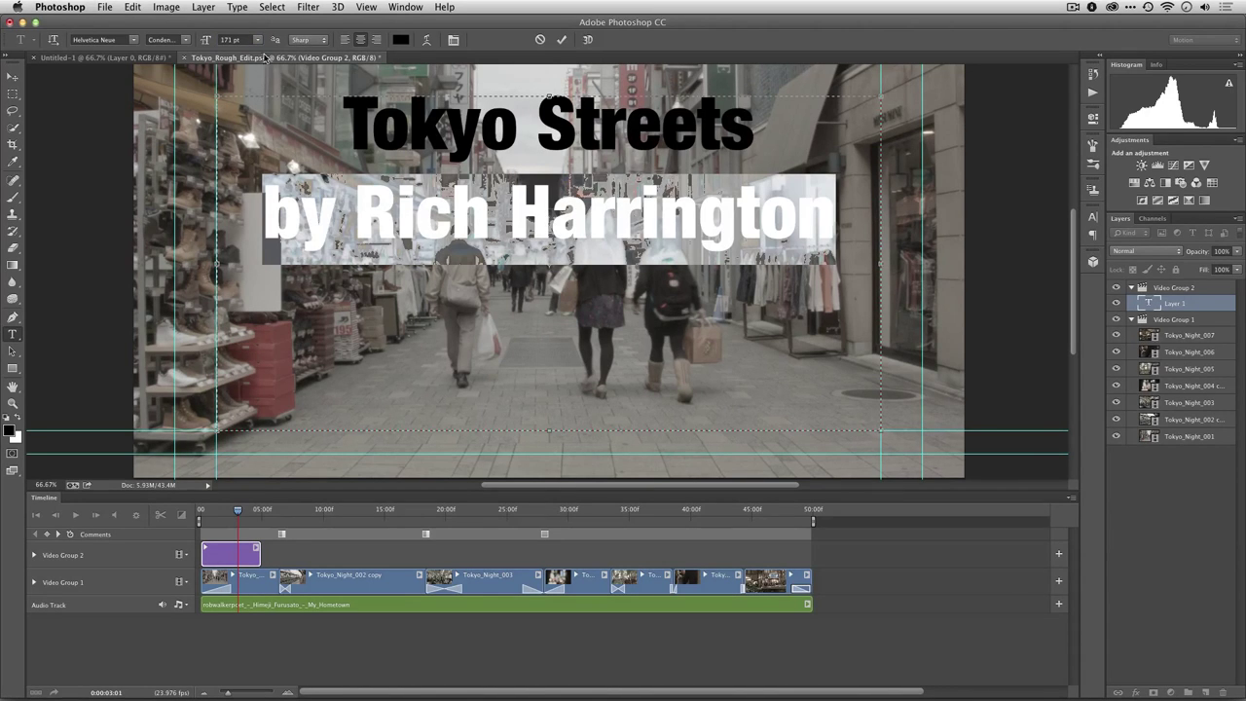
pyautogui.moveTo(207, 46); pyautogui.dragTo(171, 49)
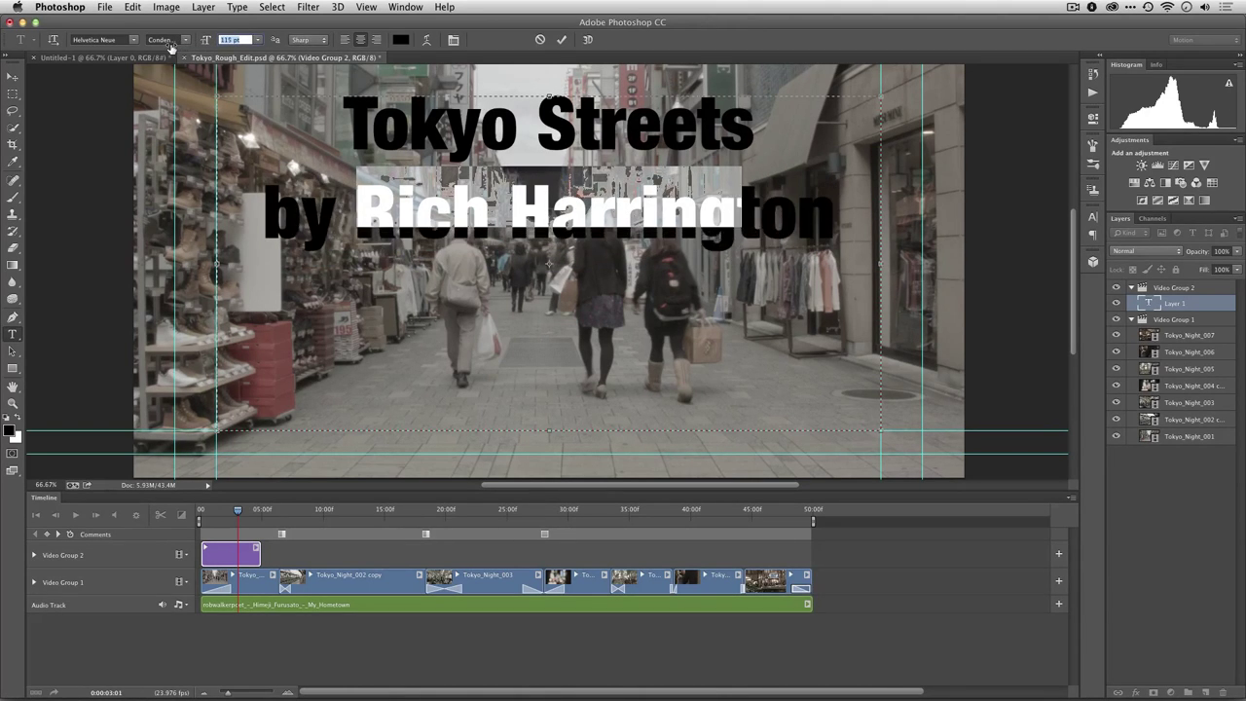
pyautogui.click(376, 39)
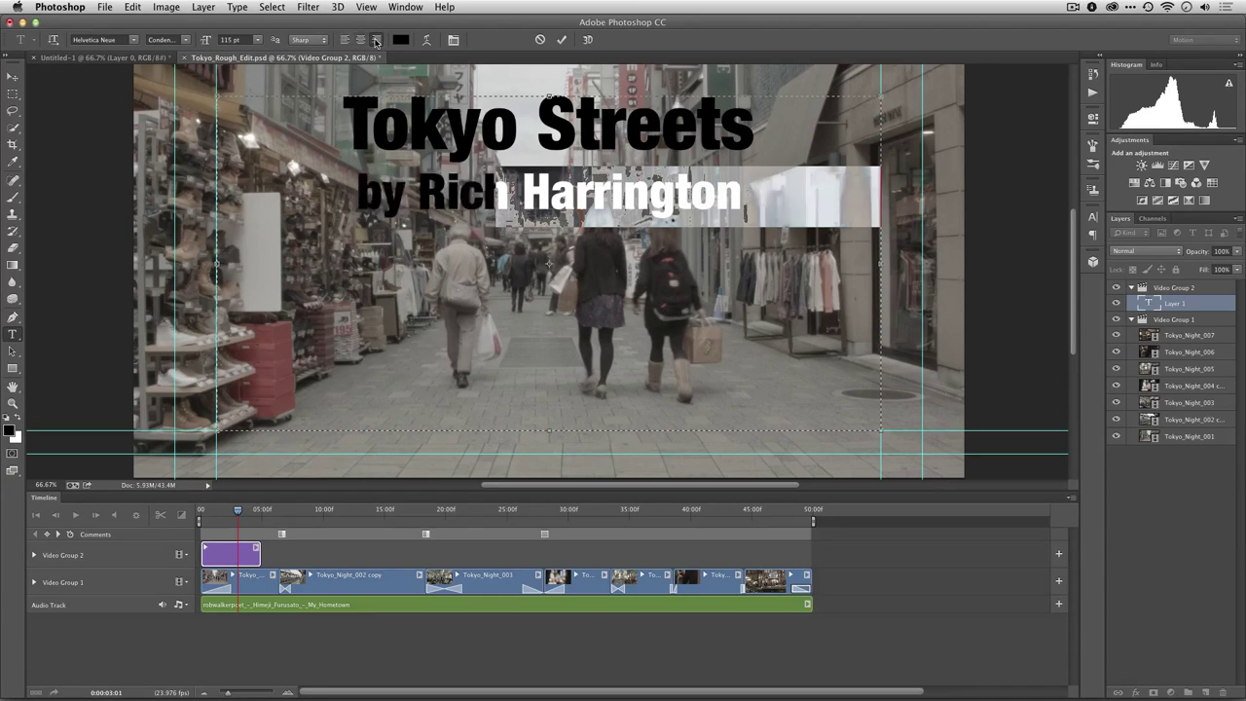
pyautogui.click(492, 200)
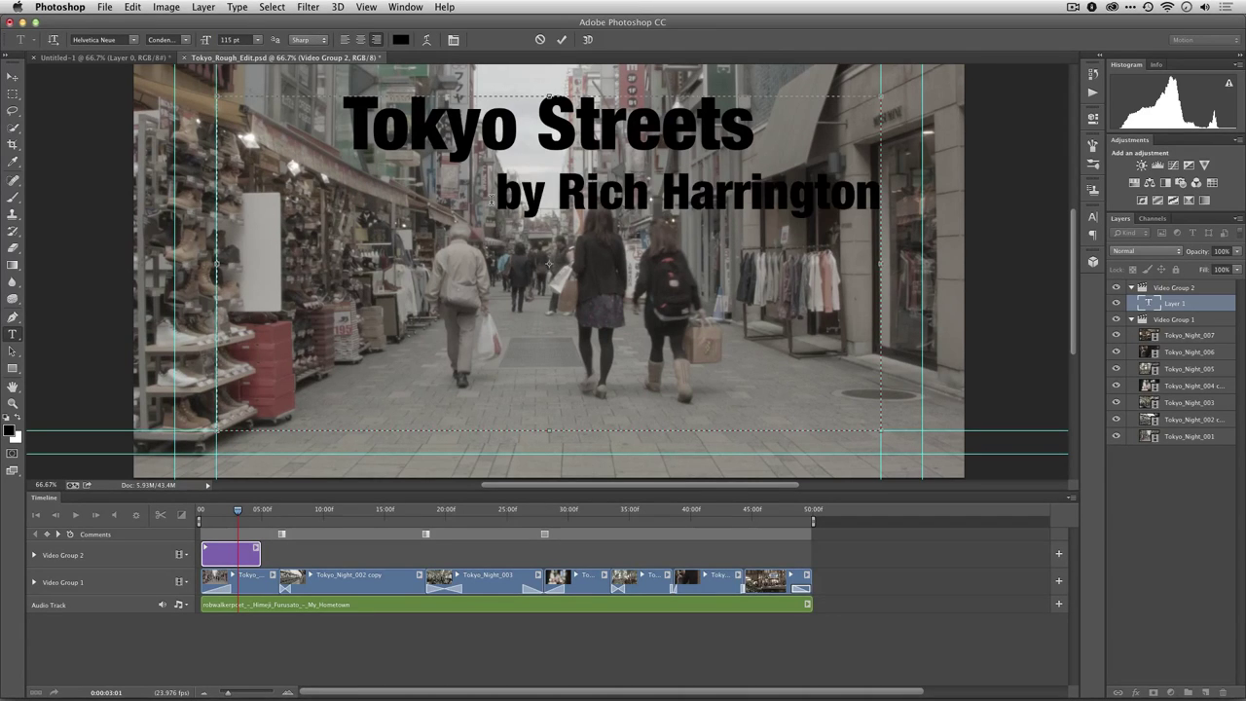
# Step: Push the byline down with a line break and colour all title text near-white (efefef)
pyautogui.press('Return')
pyautogui.press('Return')
pyautogui.press('Return')
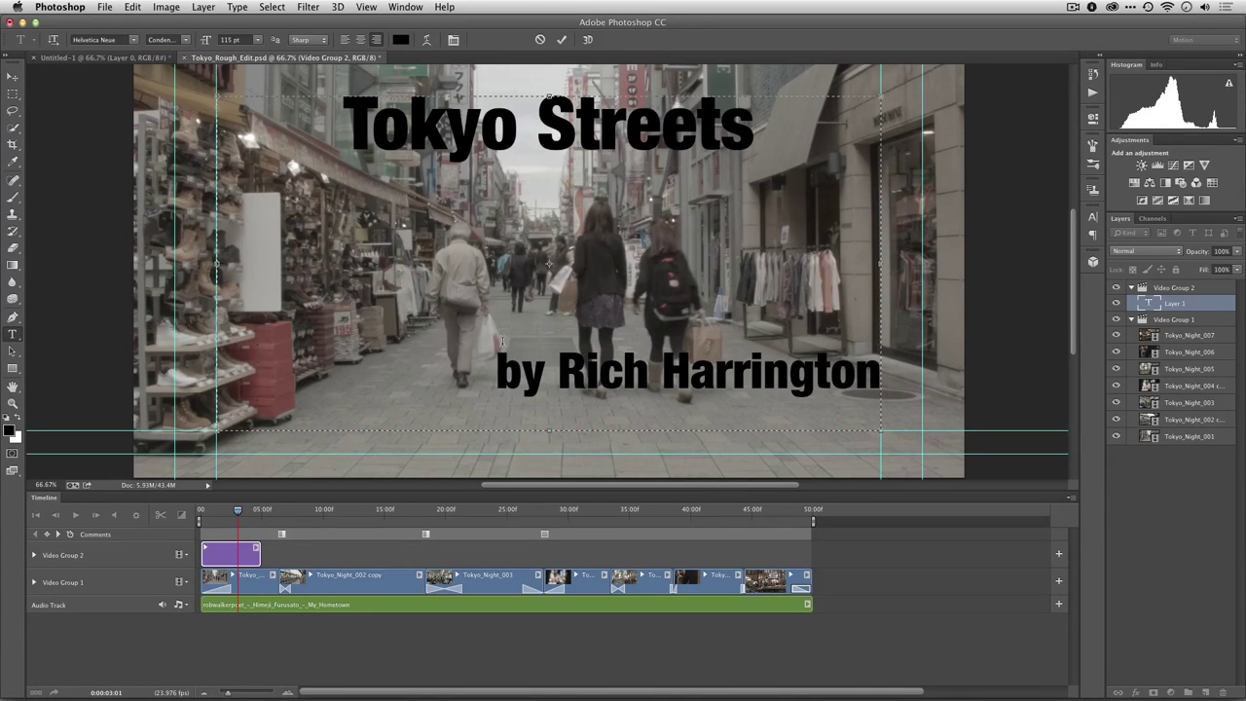
pyautogui.press('BackSpace')
pyautogui.hotkey('ctrl', 'a')
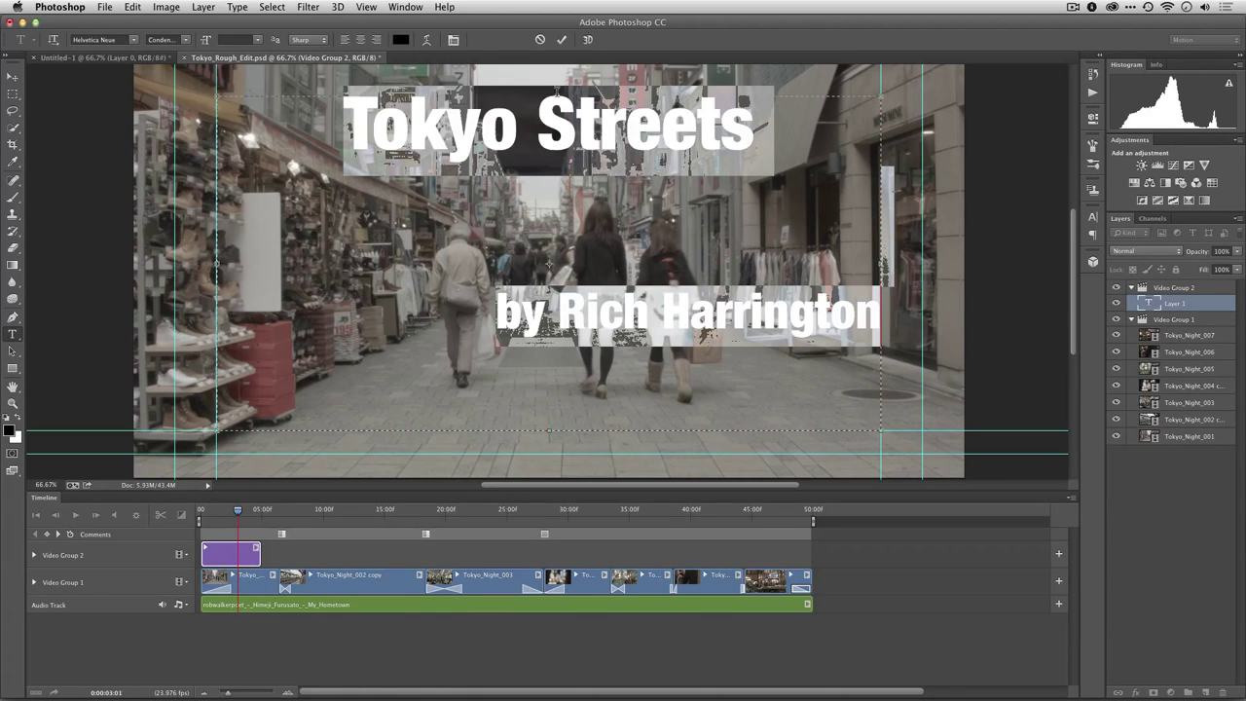
pyautogui.click(400, 40)
pyautogui.moveTo(244, 122); pyautogui.dragTo(238, 112)
pyautogui.click(541, 95)
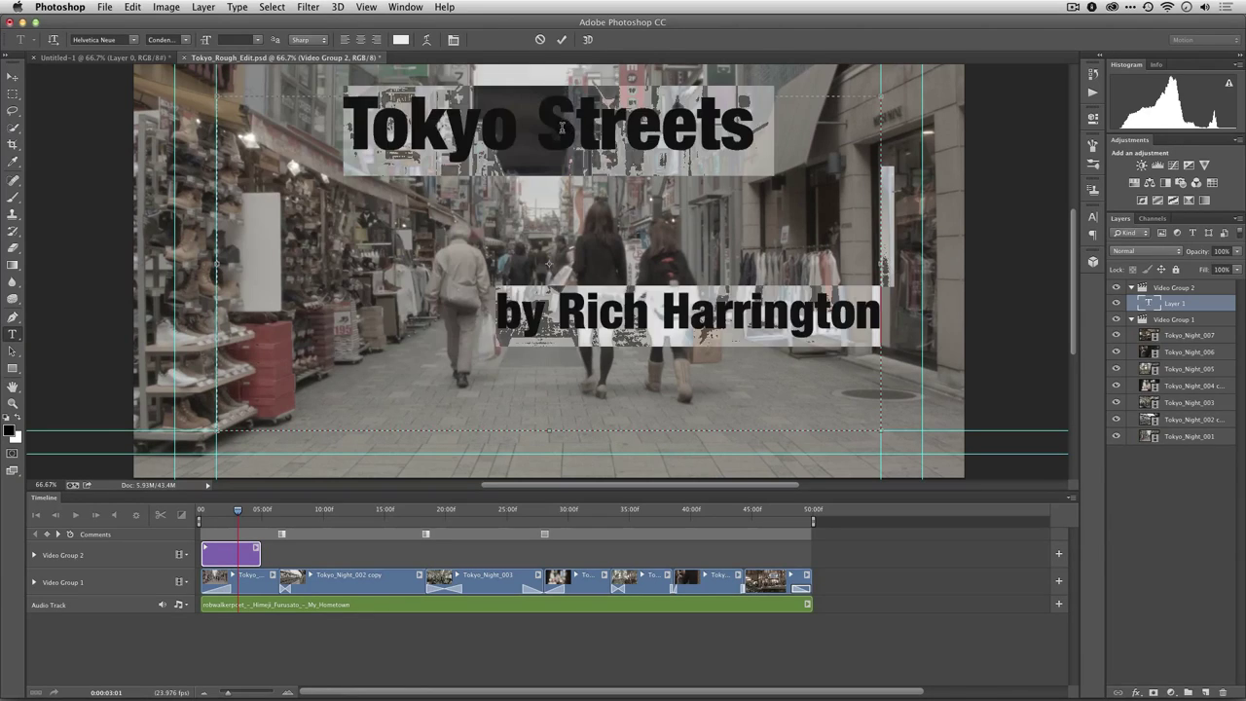
pyautogui.tripleClick(560, 127)
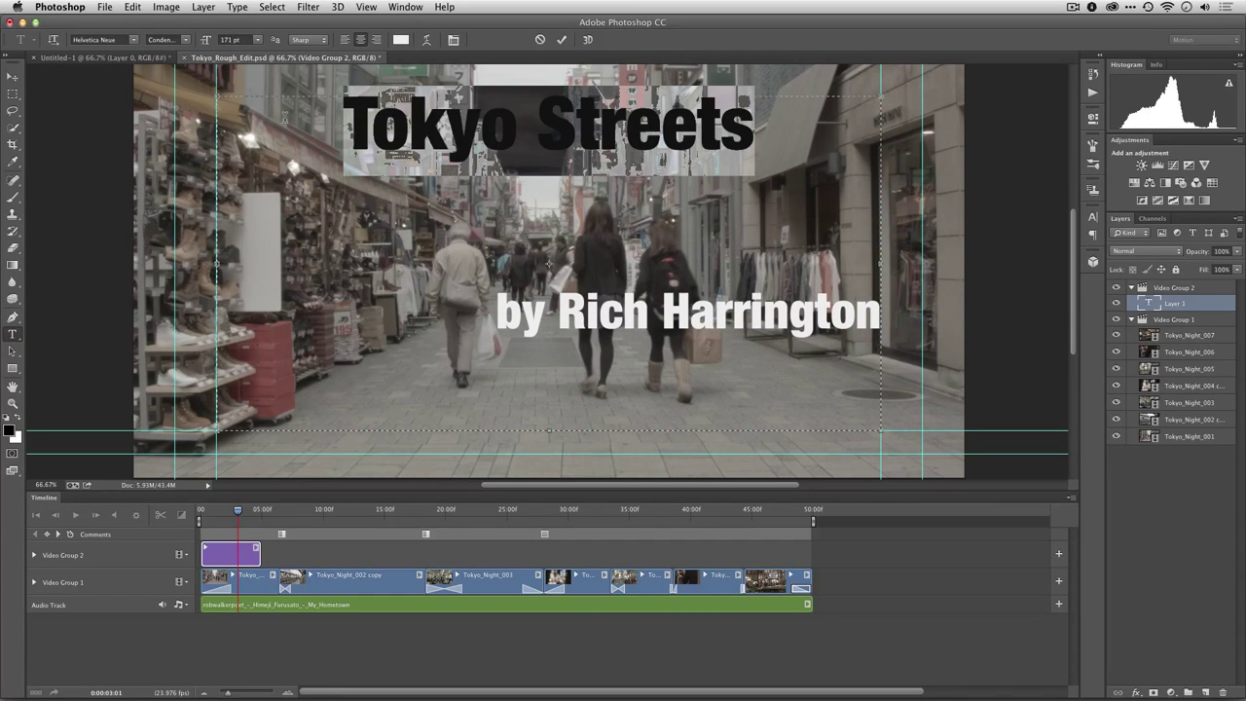
# Step: Try fonts such as Hobo Std on the Tokyo Streets line, then set it in Wide Latin
pyautogui.click(114, 38)
pyautogui.write('Hobo Std')
pyautogui.press('Down')
pyautogui.press('Down')
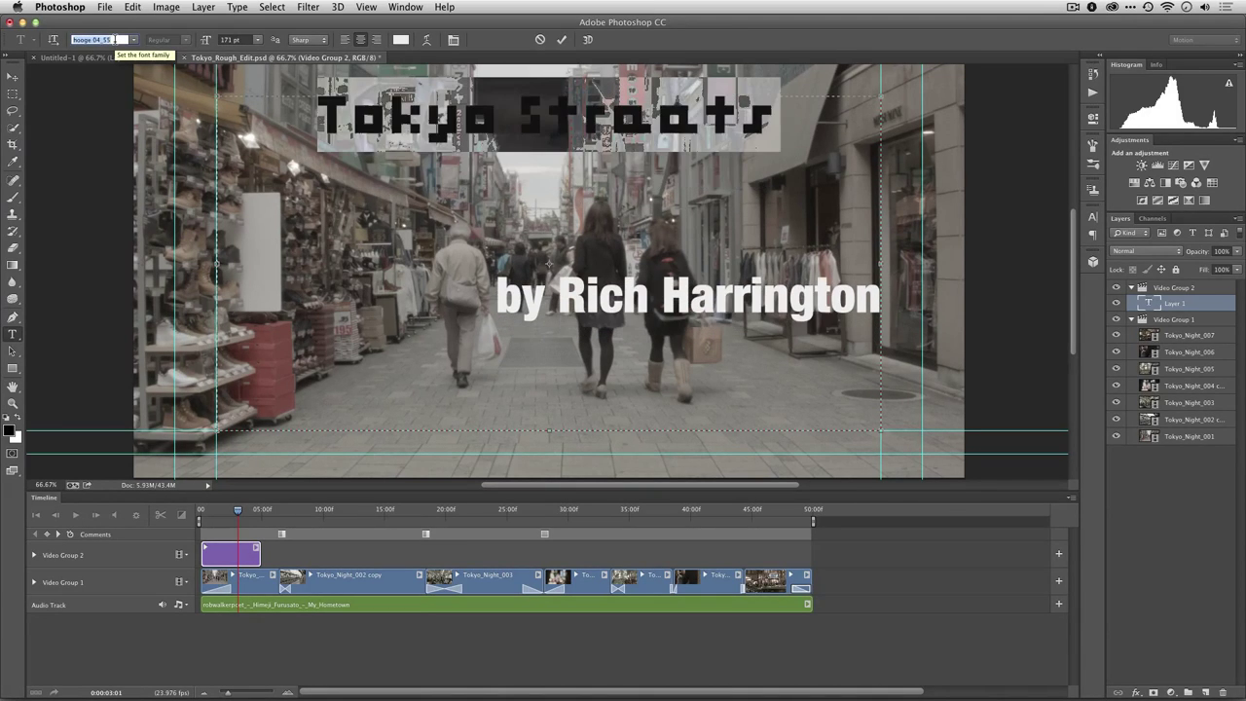
pyautogui.press('Down')
pyautogui.press('Down')
pyautogui.press('Down')
pyautogui.press('Down')
pyautogui.press('Down')
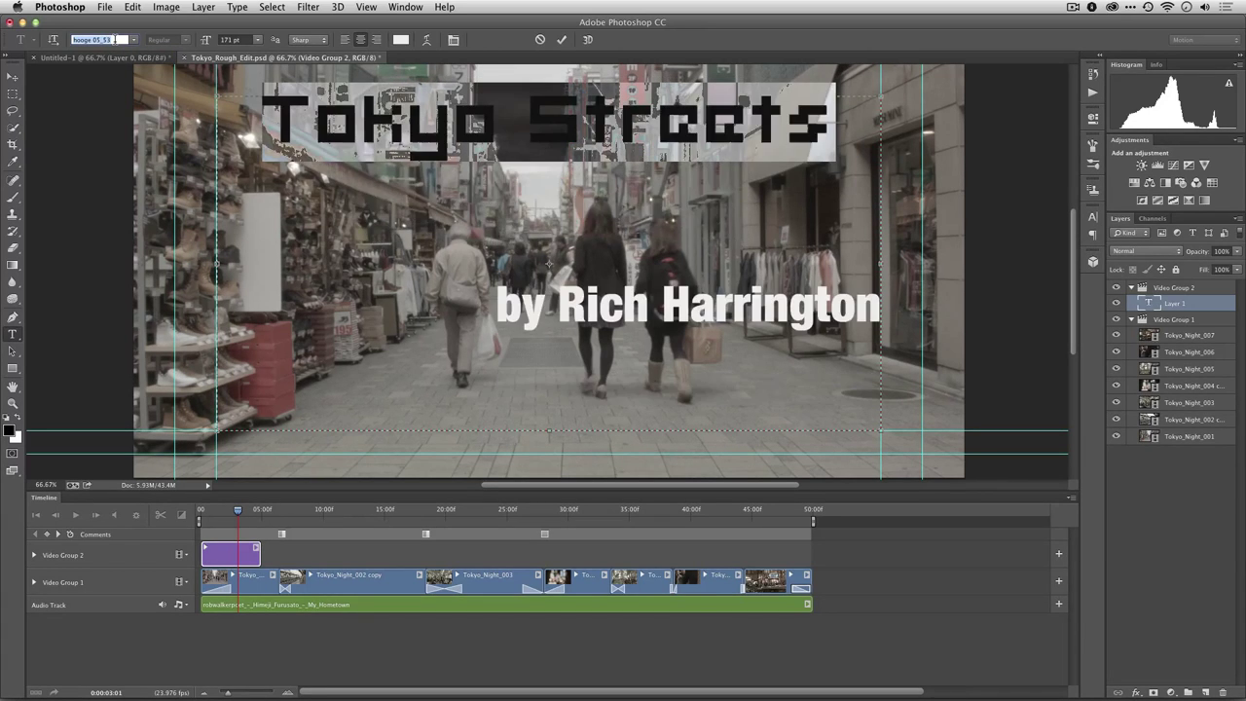
pyautogui.press('Down')
pyautogui.press('Down')
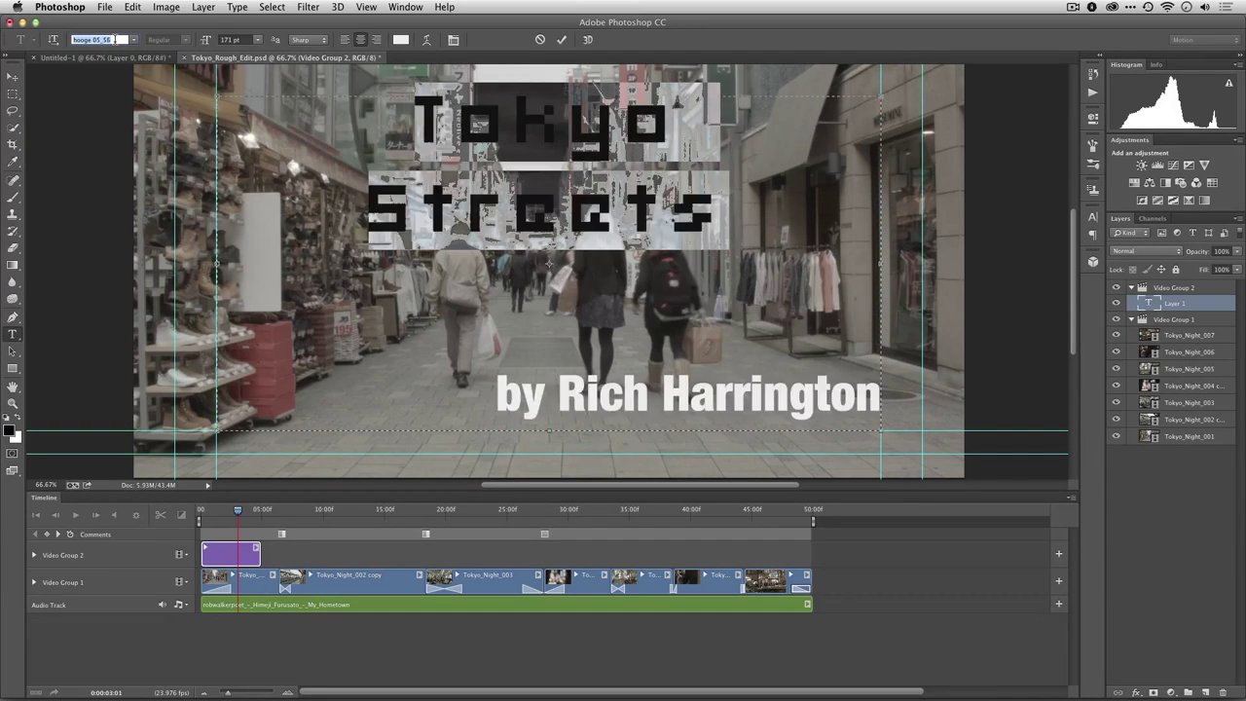
pyautogui.click(137, 44)
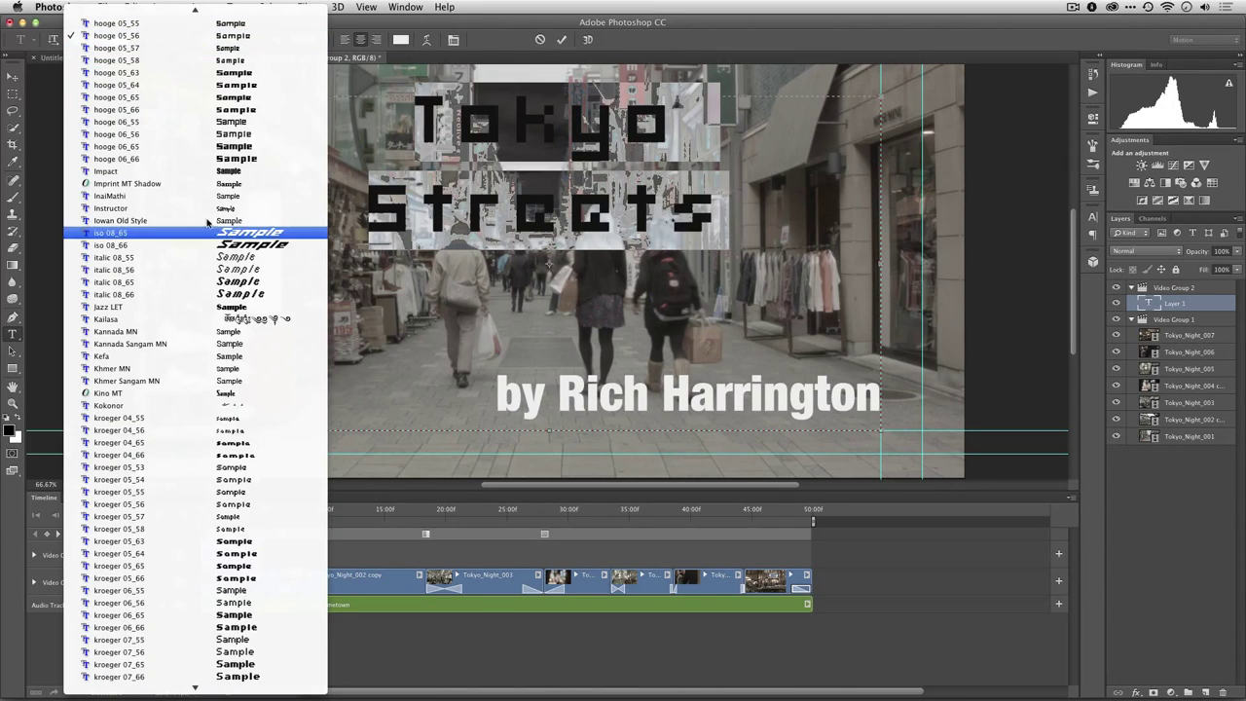
pyautogui.scroll(-5, 230, 255)
pyautogui.scroll(-5, 230, 255)
pyautogui.scroll(-5, 230, 255)
pyautogui.scroll(-5, 230, 255)
pyautogui.scroll(-5, 230, 255)
pyautogui.scroll(-5, 230, 255)
pyautogui.scroll(-5, 230, 255)
pyautogui.scroll(-5, 229, 255)
pyautogui.scroll(-10, 230, 255)
pyautogui.scroll(-10, 230, 253)
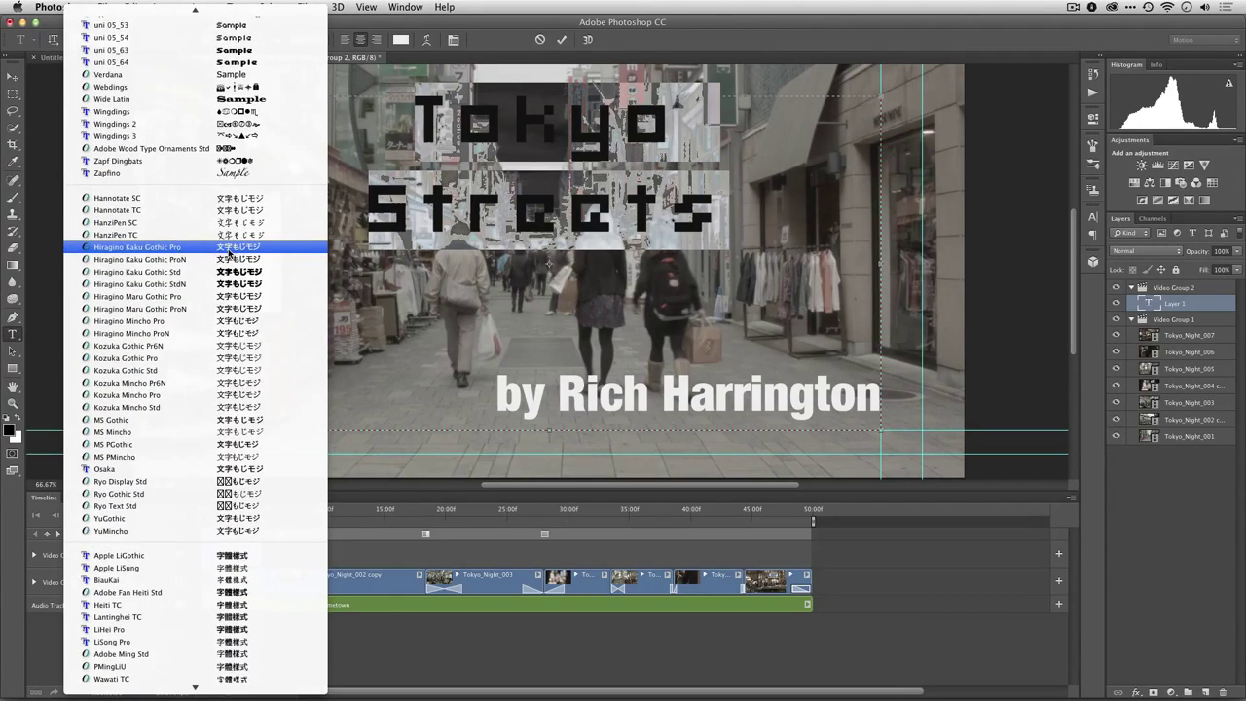
pyautogui.scroll(-3, 230, 255)
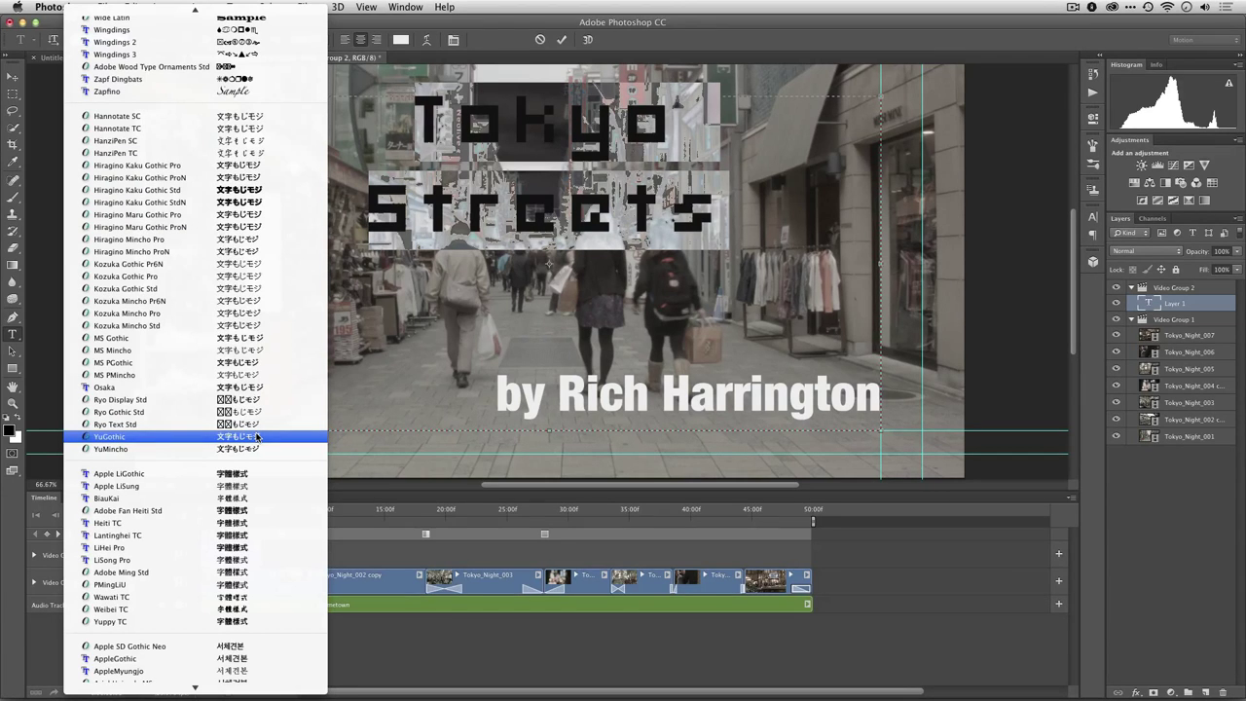
pyautogui.scroll(5, 234, 364)
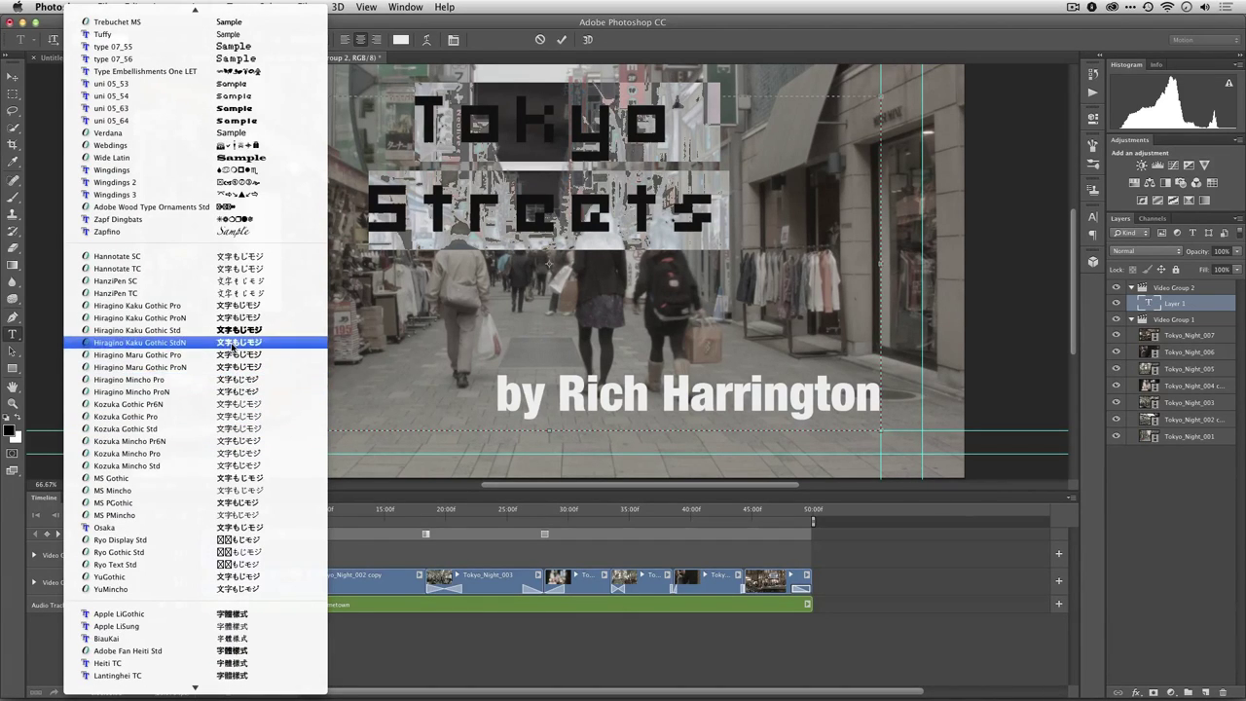
pyautogui.scroll(4, 222, 279)
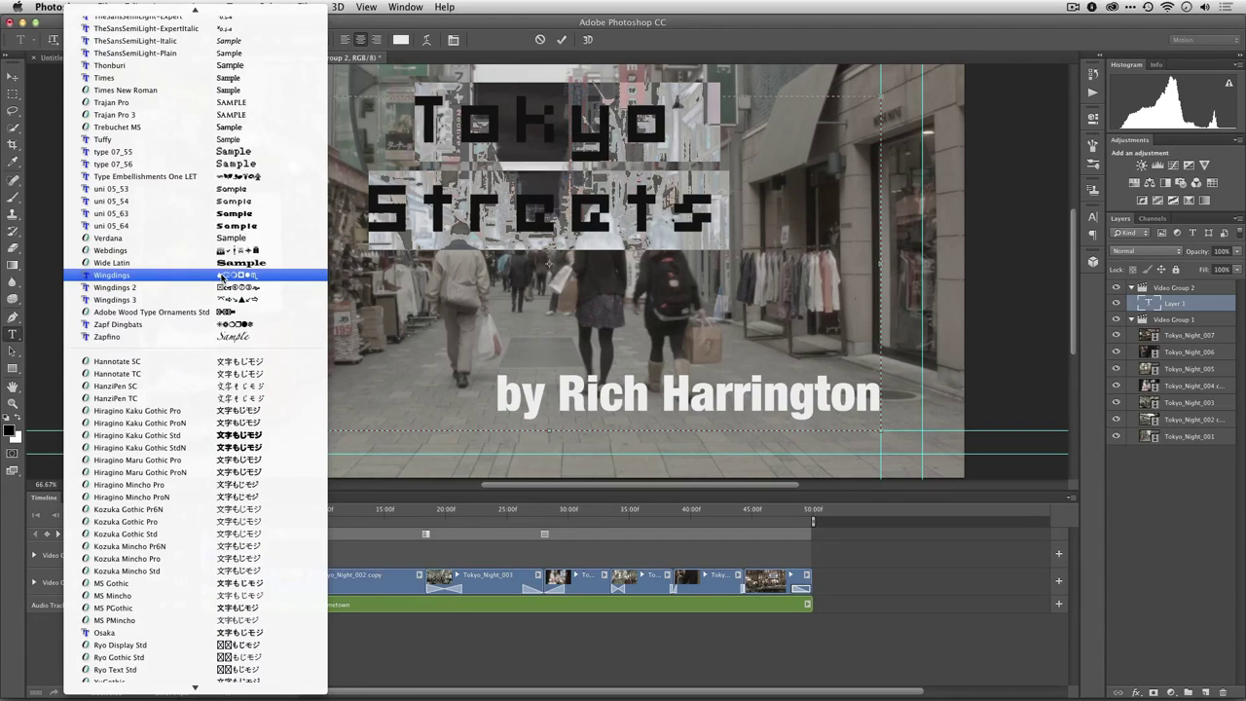
pyautogui.click(222, 263)
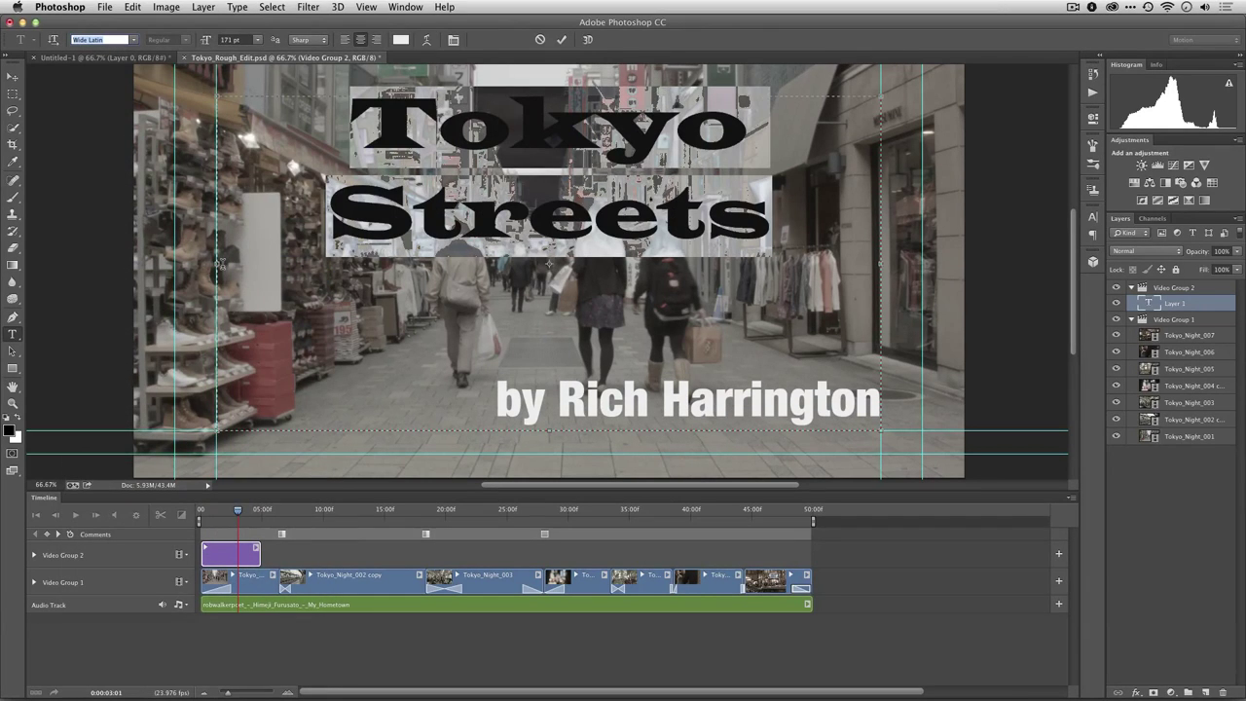
# Step: Enlarge the Tokyo Streets lines and widen their letter spacing in the Character panel
pyautogui.click(593, 231)
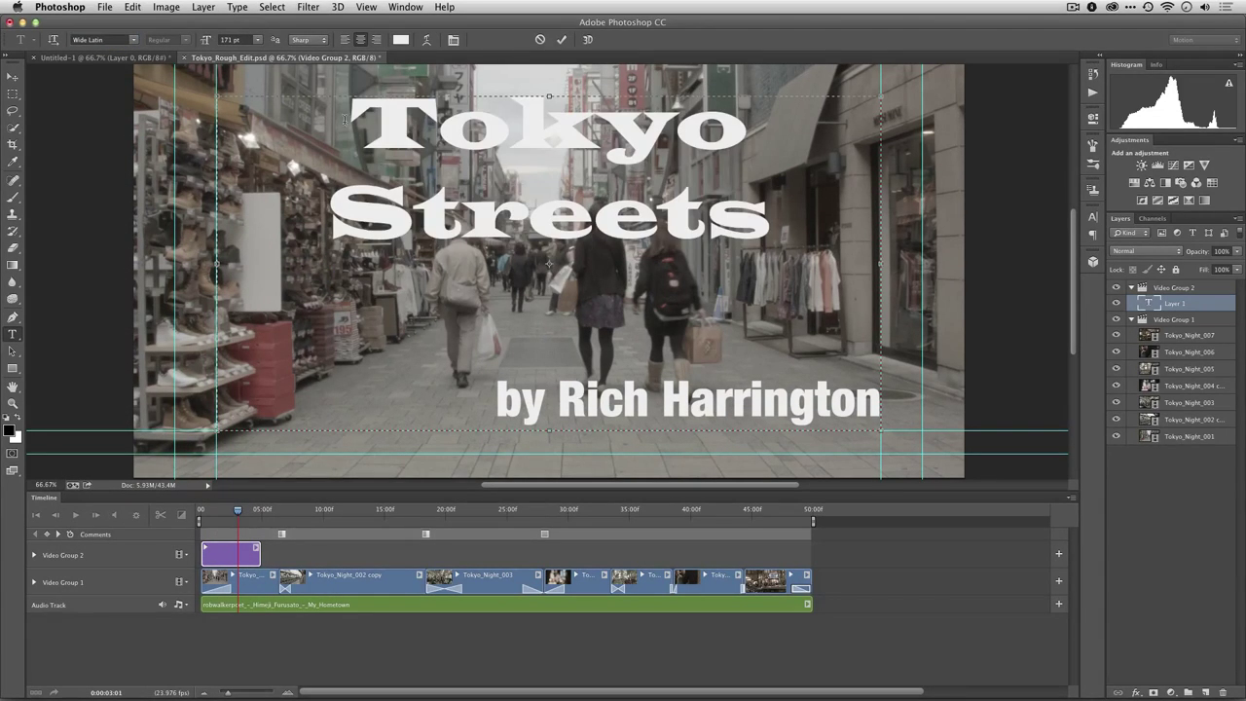
pyautogui.moveTo(346, 119); pyautogui.dragTo(813, 196)
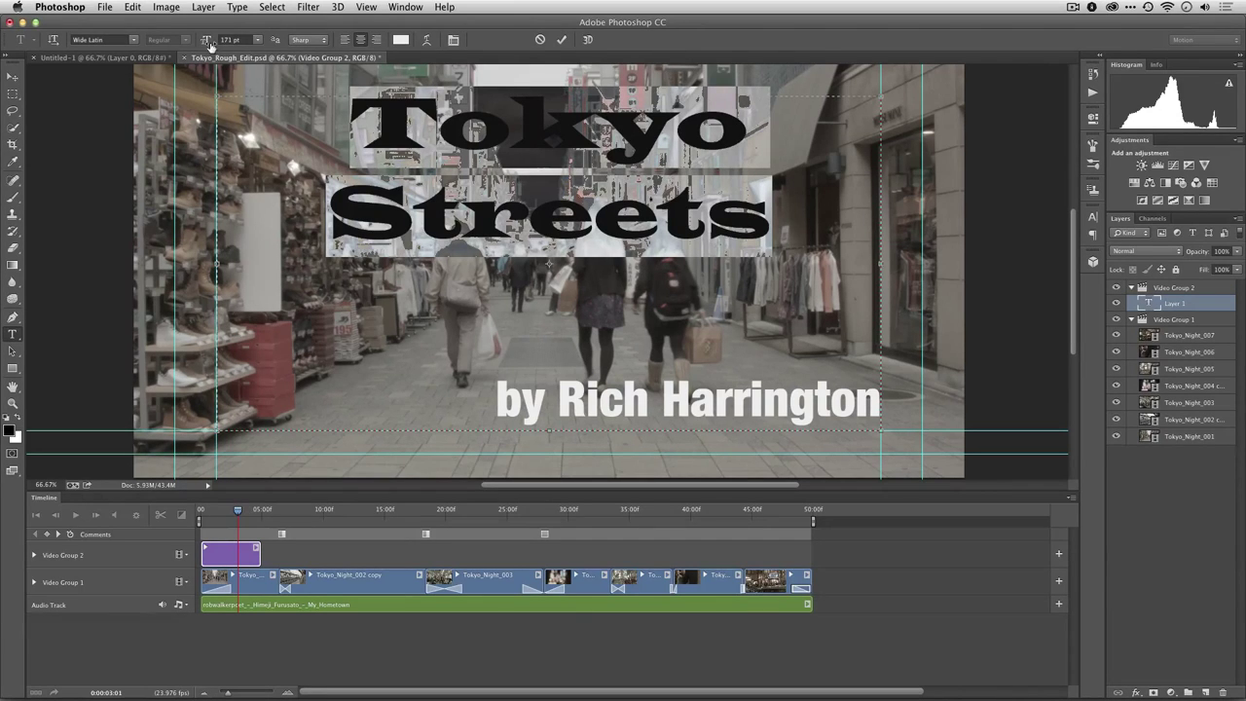
pyautogui.moveTo(205, 44); pyautogui.dragTo(236, 49)
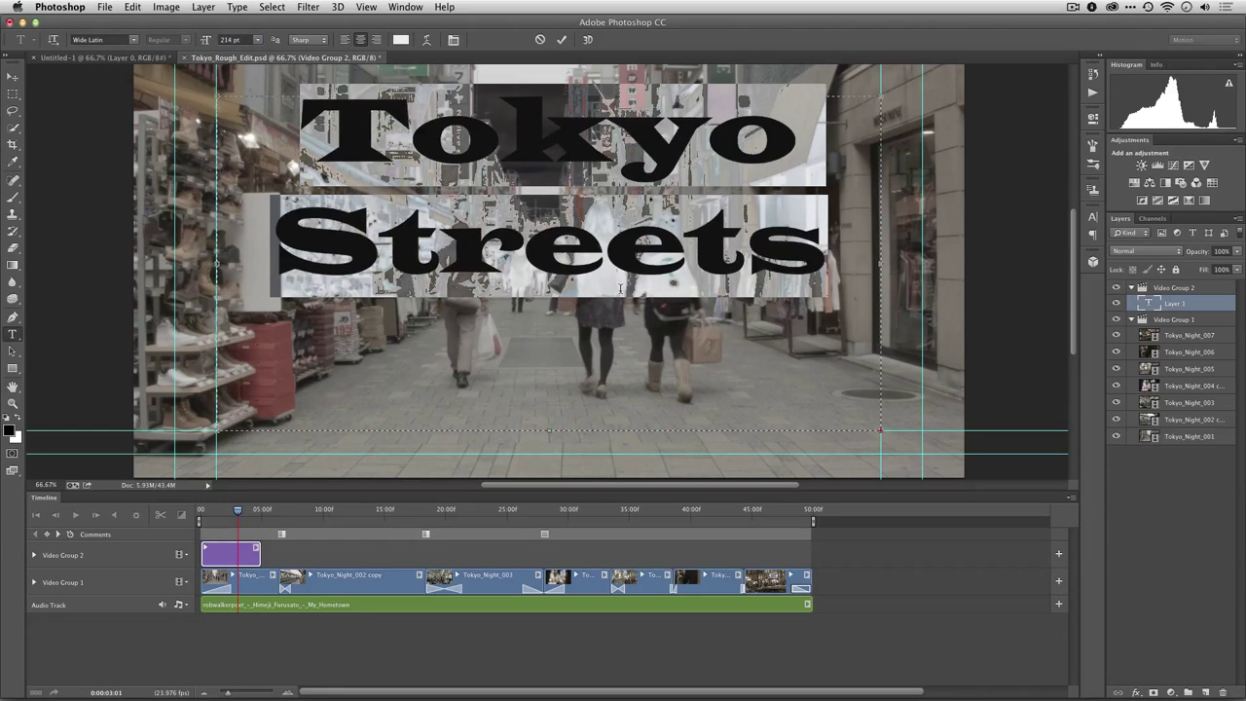
pyautogui.click(625, 324)
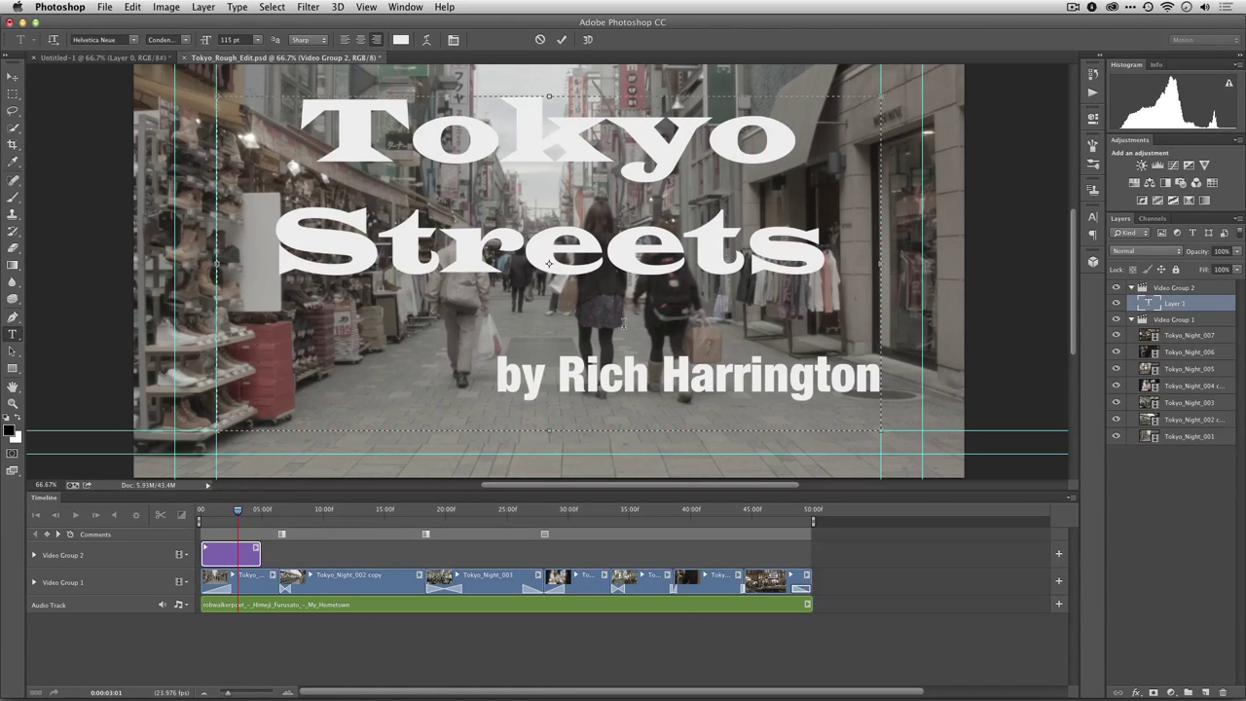
pyautogui.hotkey('ctrl', 'a')
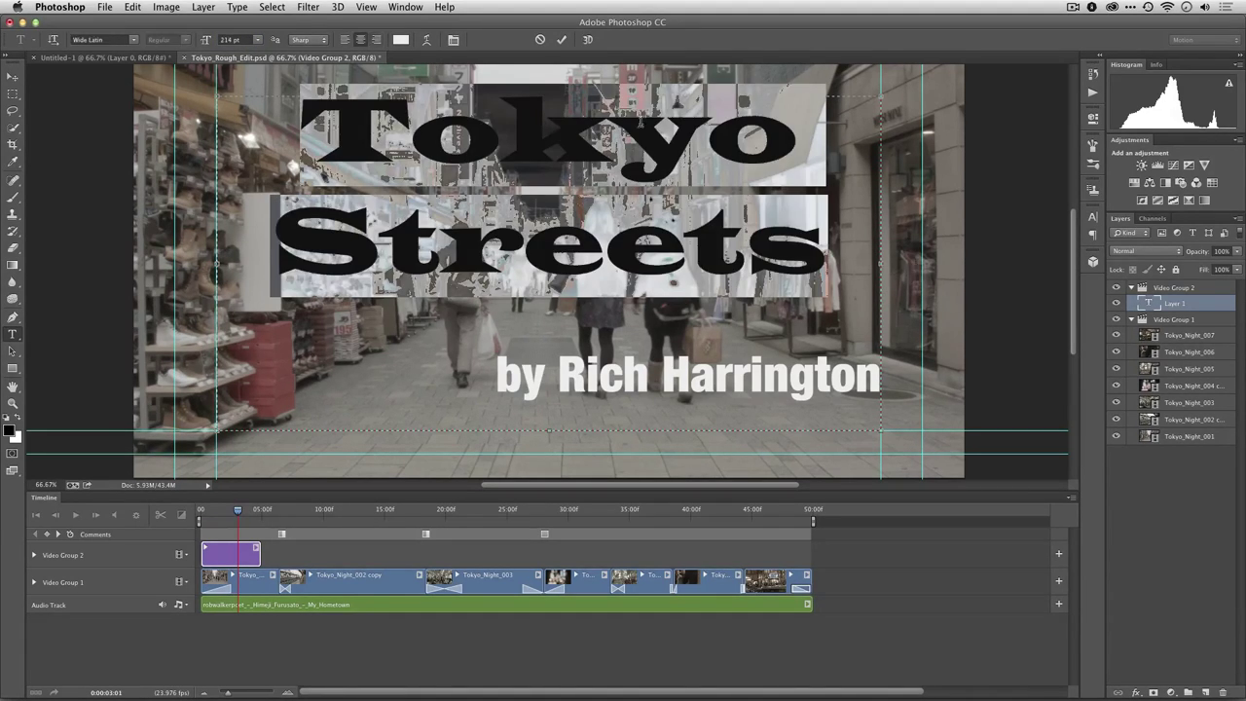
pyautogui.click(1092, 217)
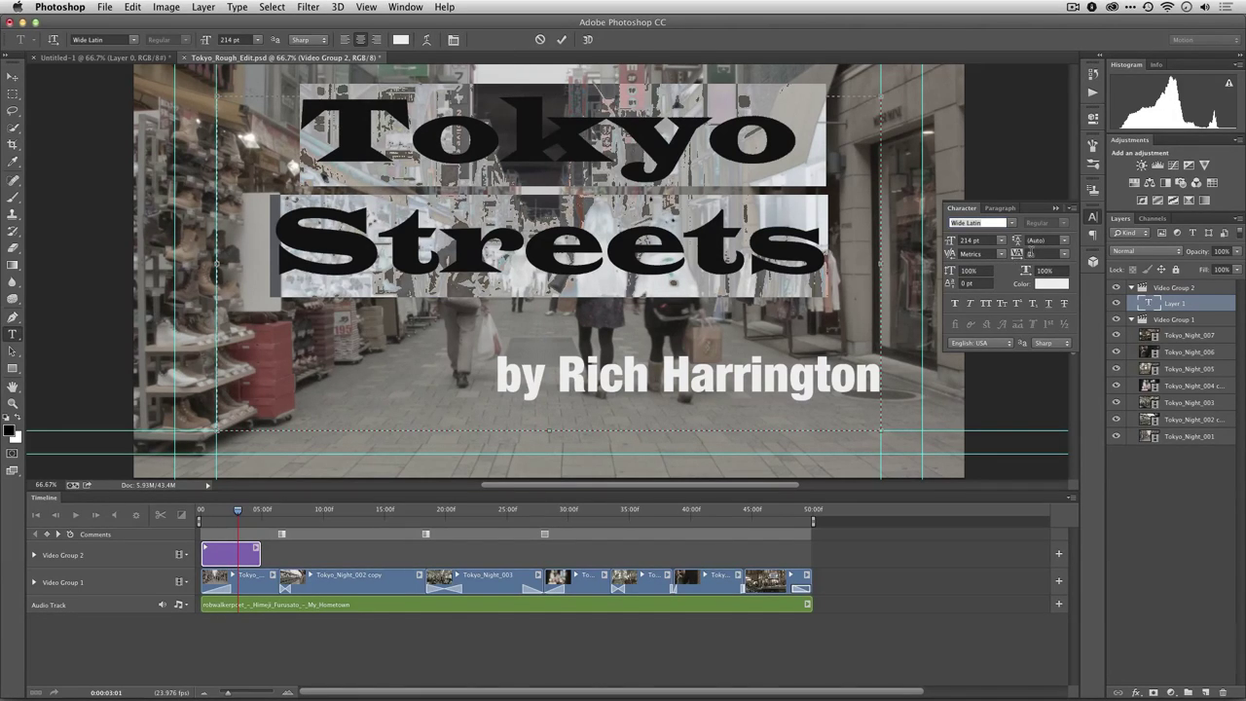
pyautogui.moveTo(1019, 255); pyautogui.dragTo(1017, 258)
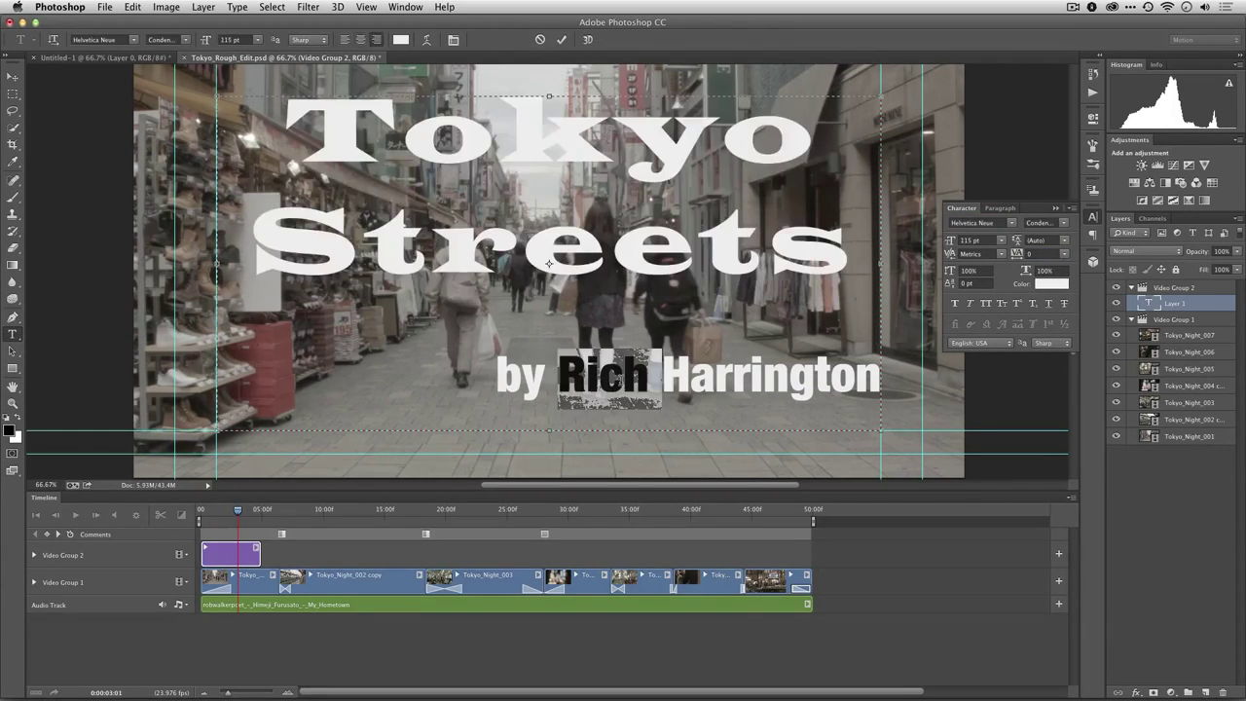
# Step: Set the 'by Rich Harrington' byline's tracking to 50 from the preset values
pyautogui.tripleClick(616, 380)
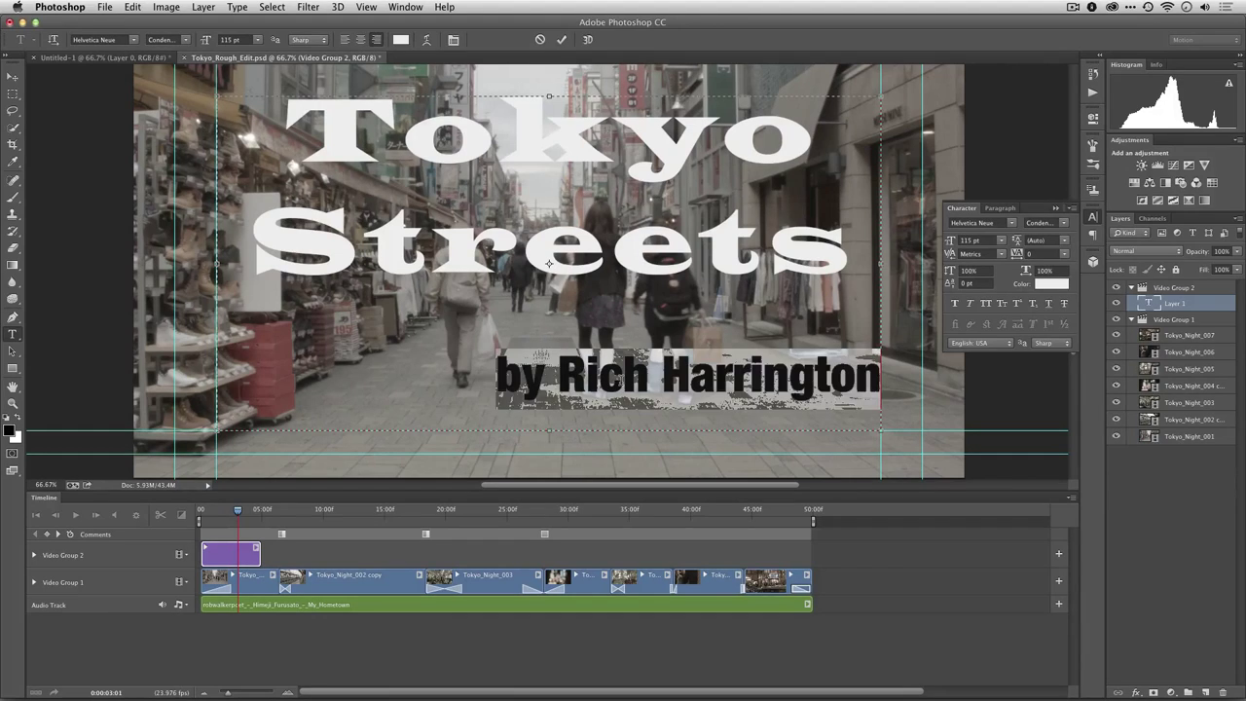
pyautogui.moveTo(1015, 255); pyautogui.dragTo(1032, 255)
pyautogui.click(1065, 254)
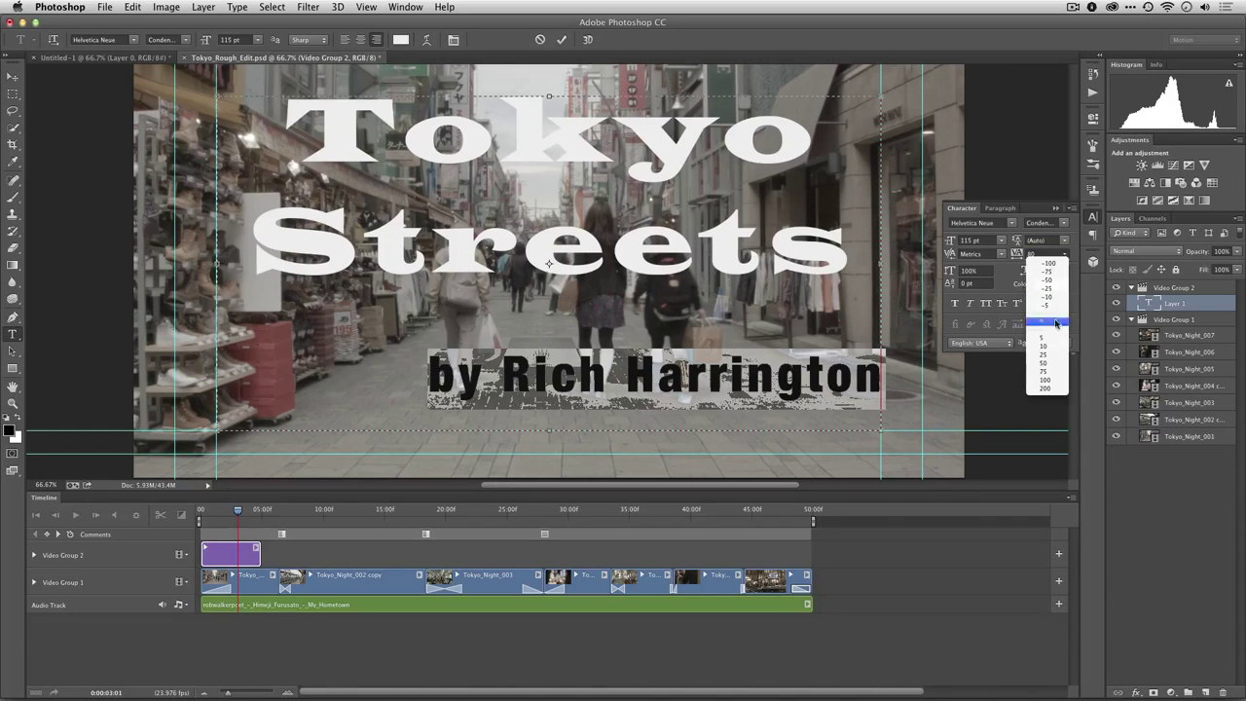
pyautogui.click(1044, 371)
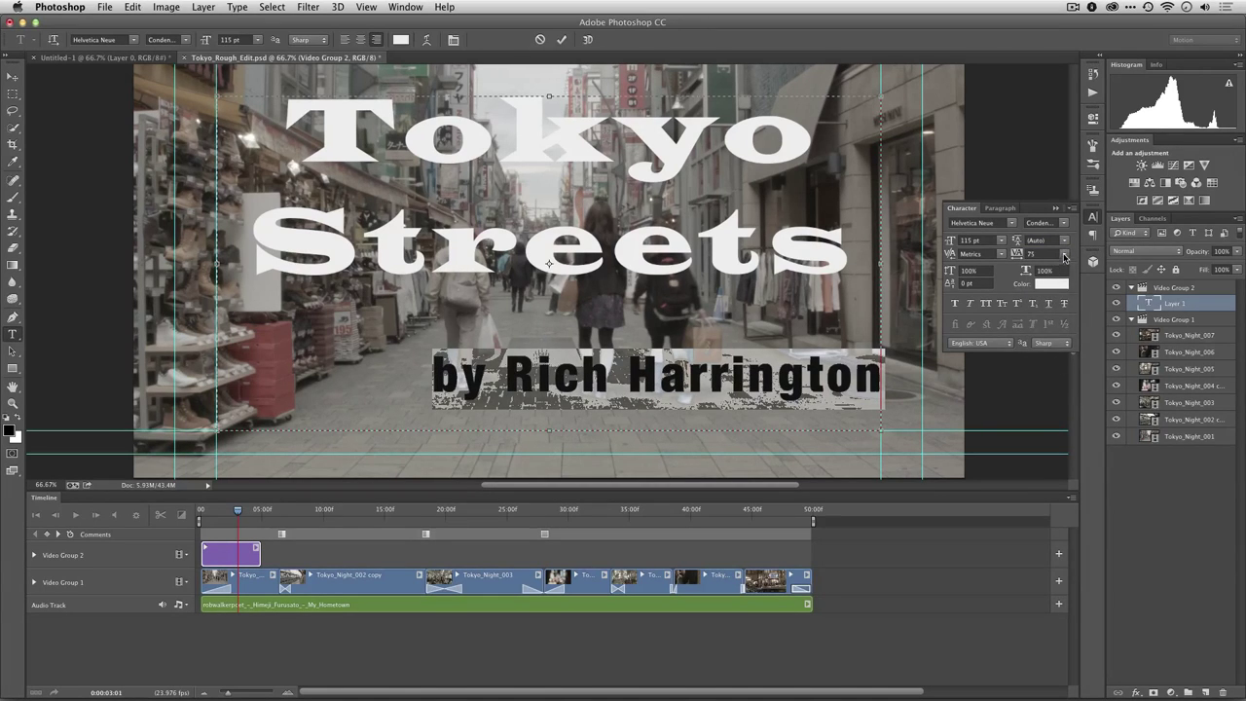
pyautogui.click(1065, 254)
pyautogui.click(1048, 364)
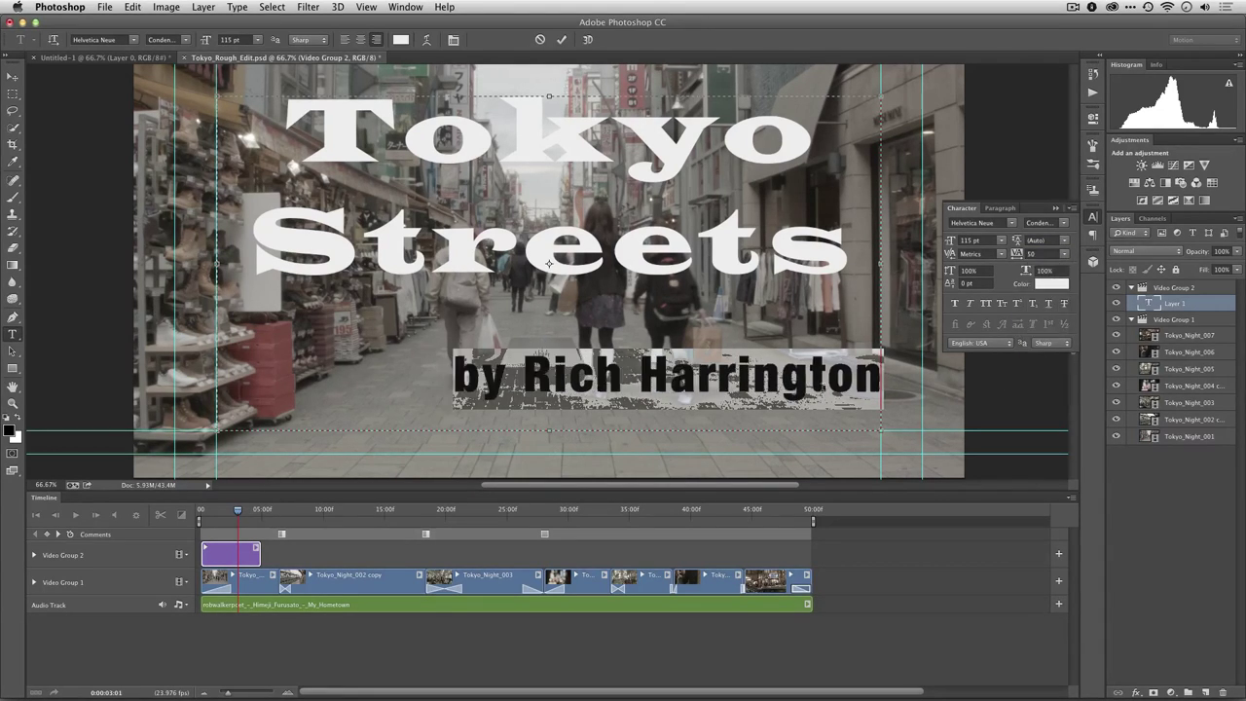
pyautogui.click(570, 372)
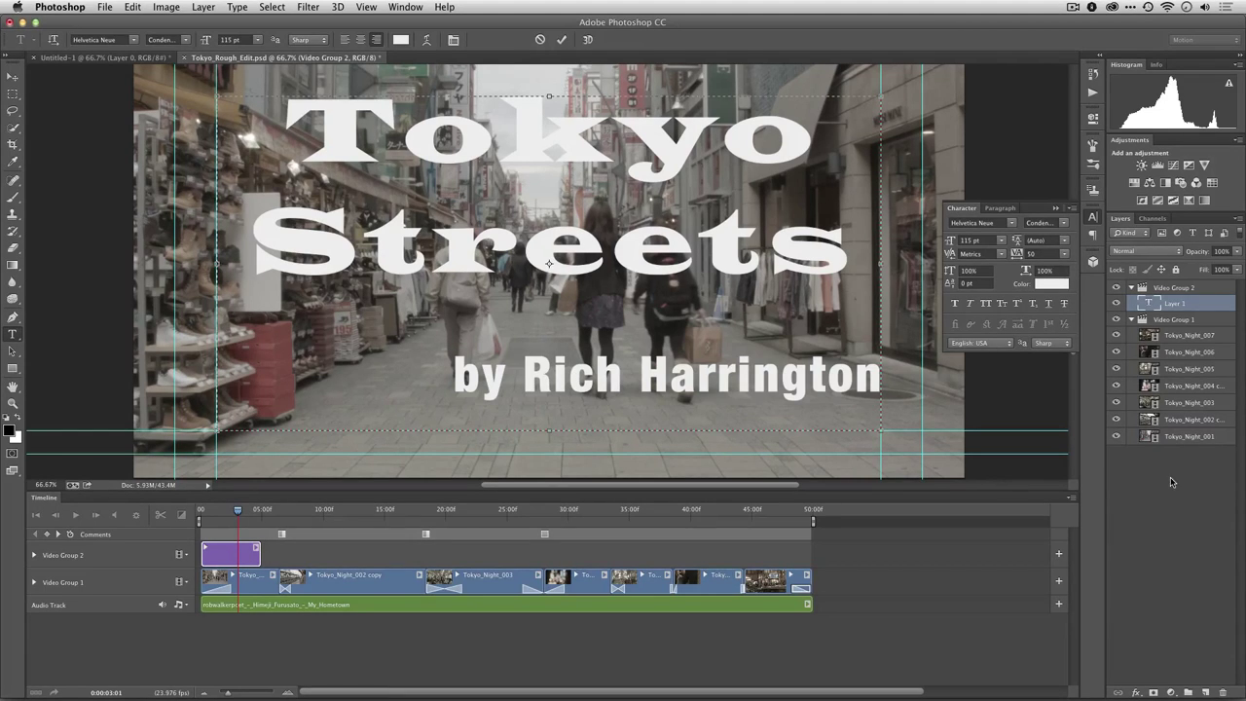
# Step: Give the title layer an offset drop shadow and a 5 px low-opacity black stroke
pyautogui.click(1195, 304)
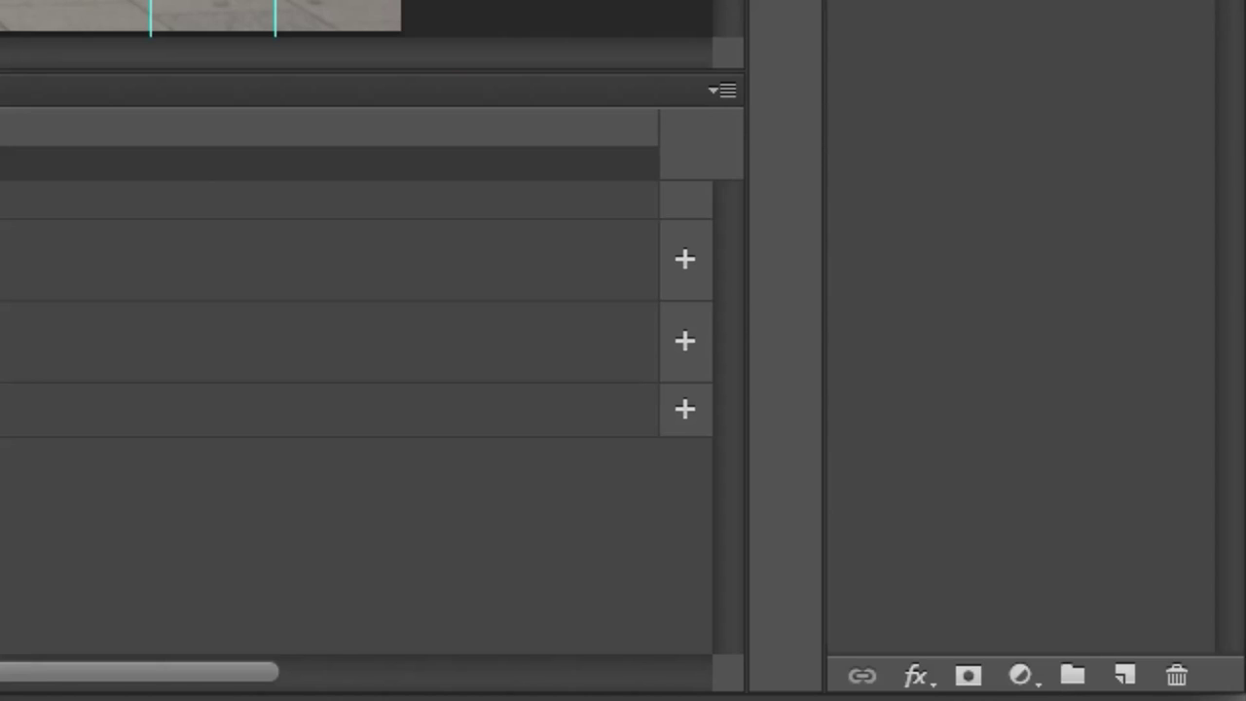
pyautogui.click(915, 675)
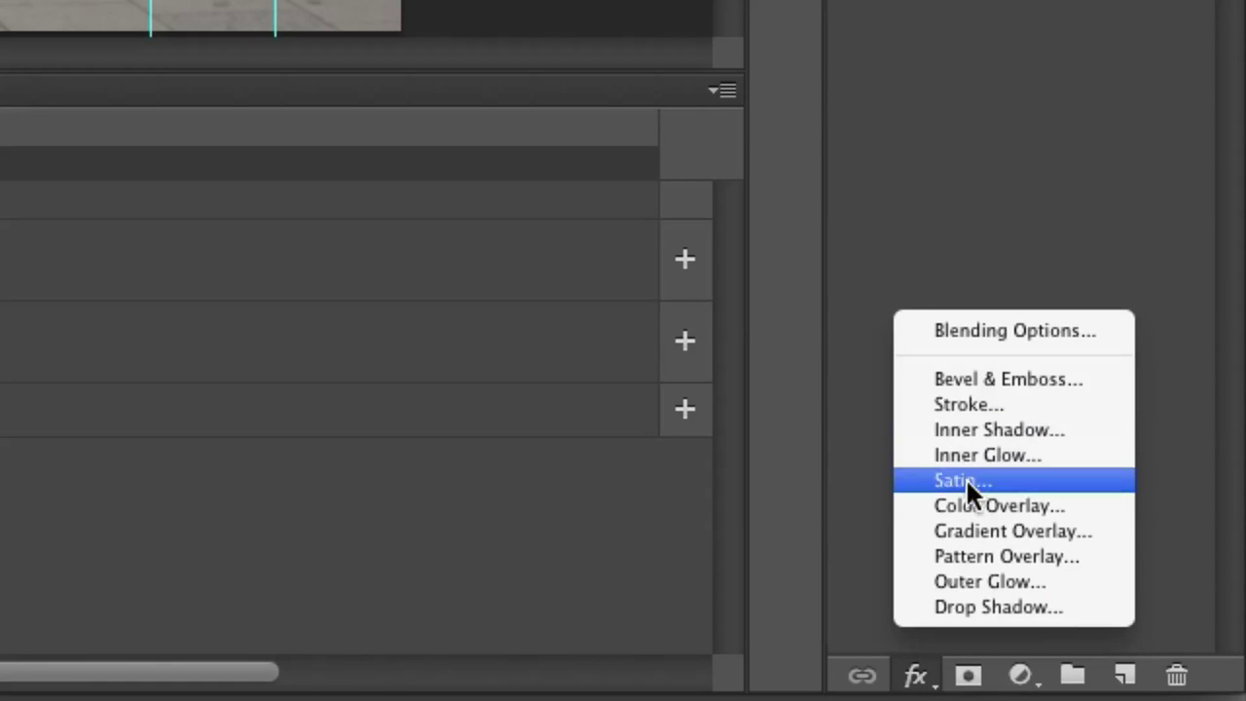
pyautogui.click(976, 606)
pyautogui.moveTo(603, 184); pyautogui.dragTo(601, 169)
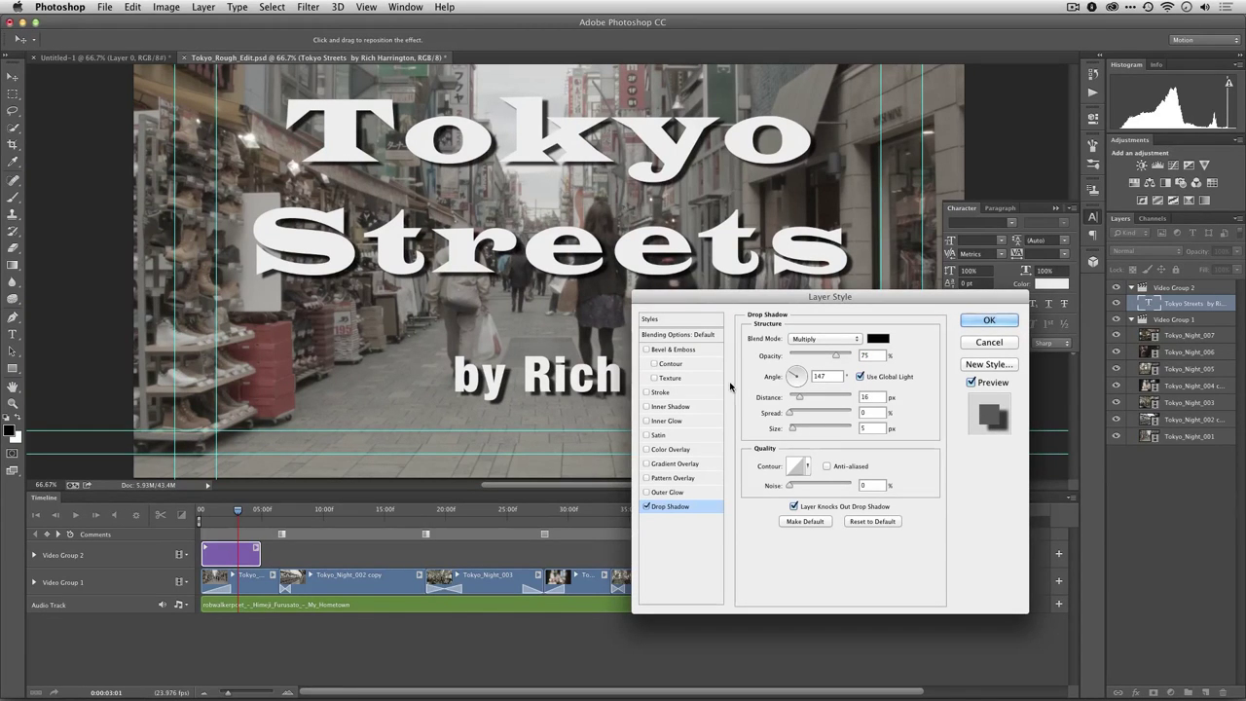
pyautogui.click(658, 392)
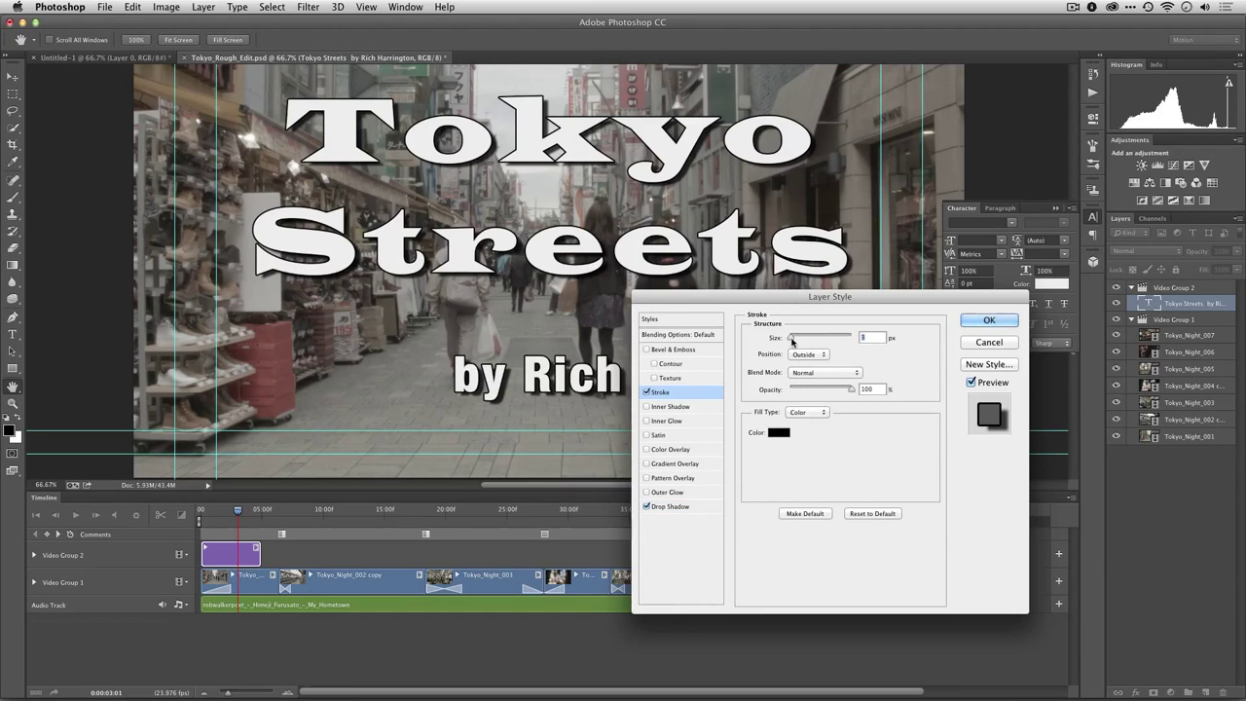
pyautogui.moveTo(789, 338); pyautogui.dragTo(792, 340)
pyautogui.moveTo(852, 389); pyautogui.dragTo(812, 394)
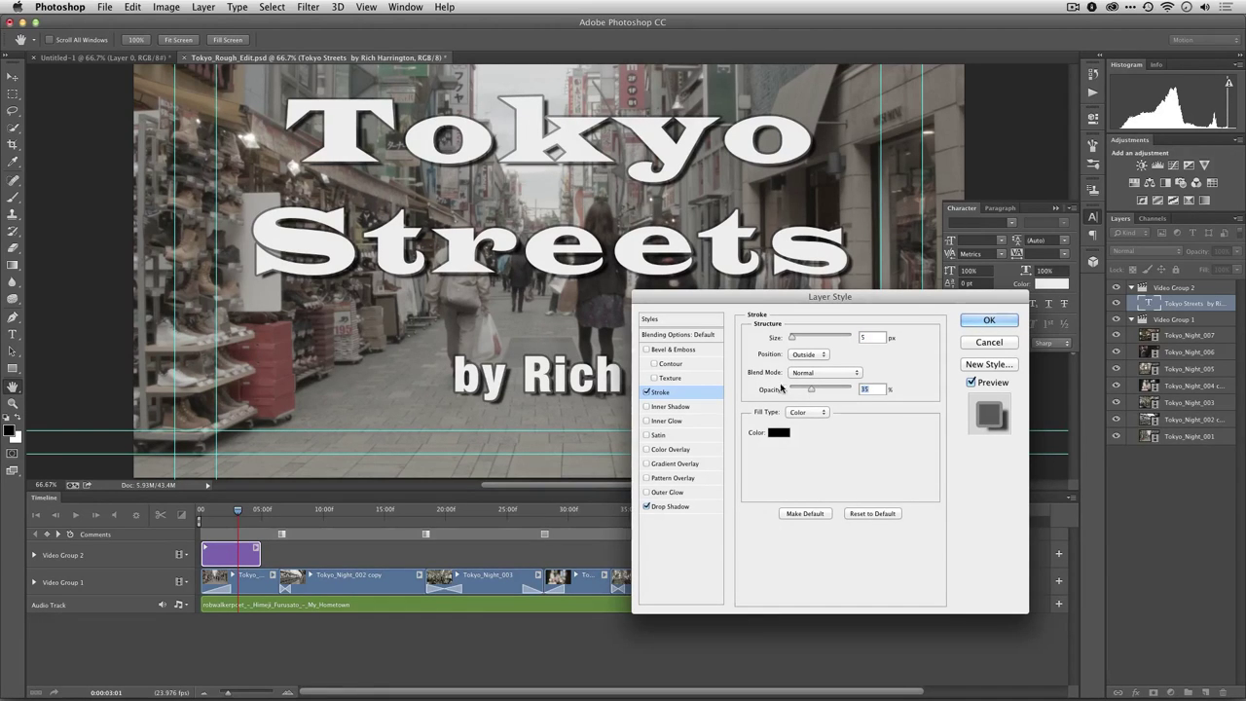
pyautogui.click(981, 322)
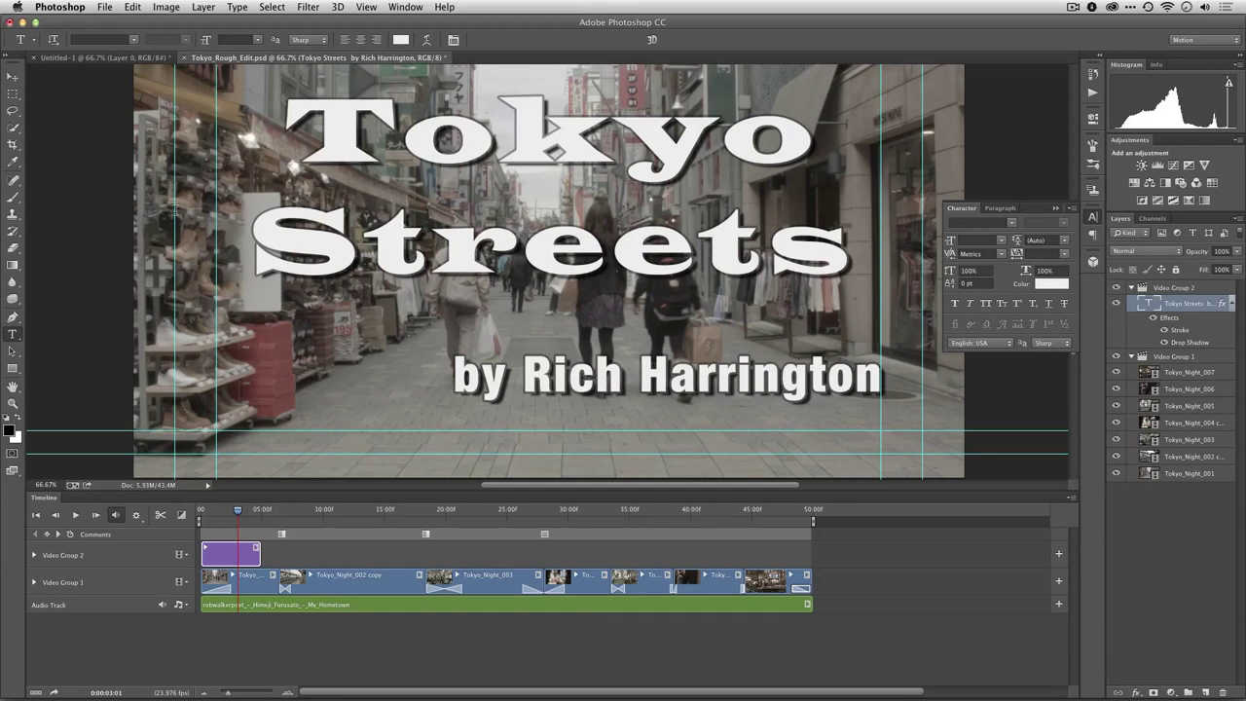
# Step: Vertically centre the title on the Tokyo_Night_007 video layer and fit the view
pyautogui.click(13, 76)
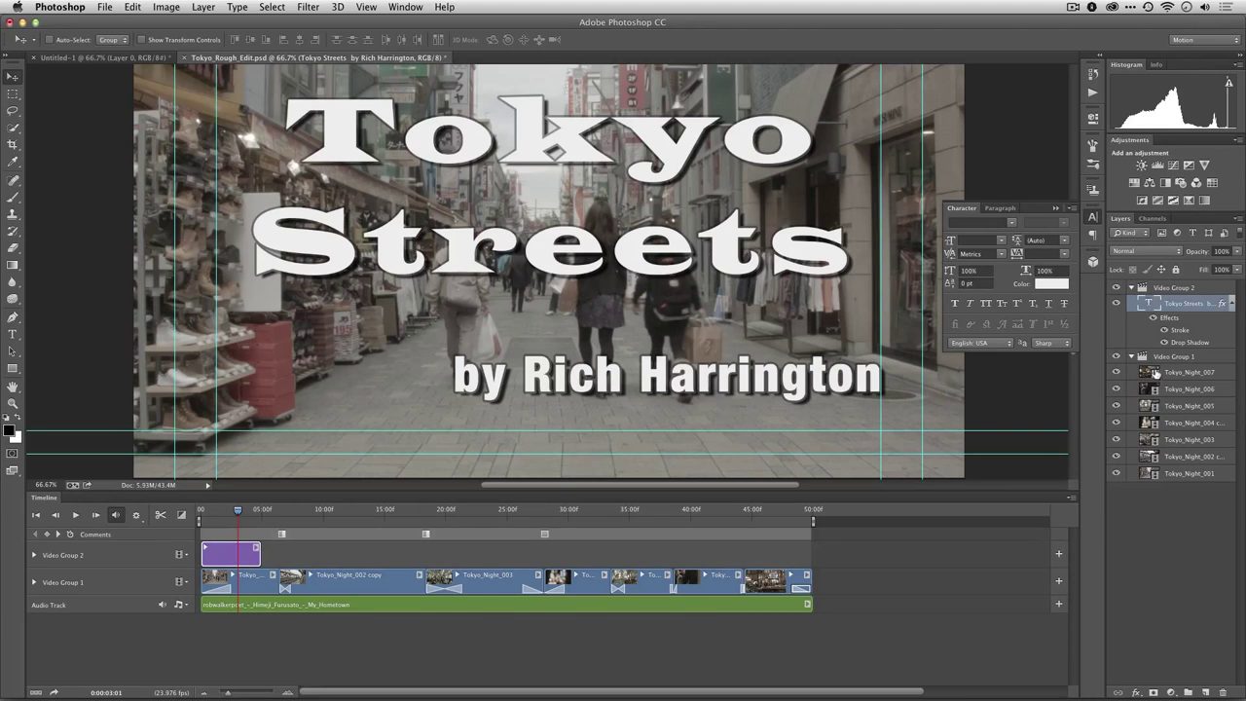
pyautogui.click(1175, 375)
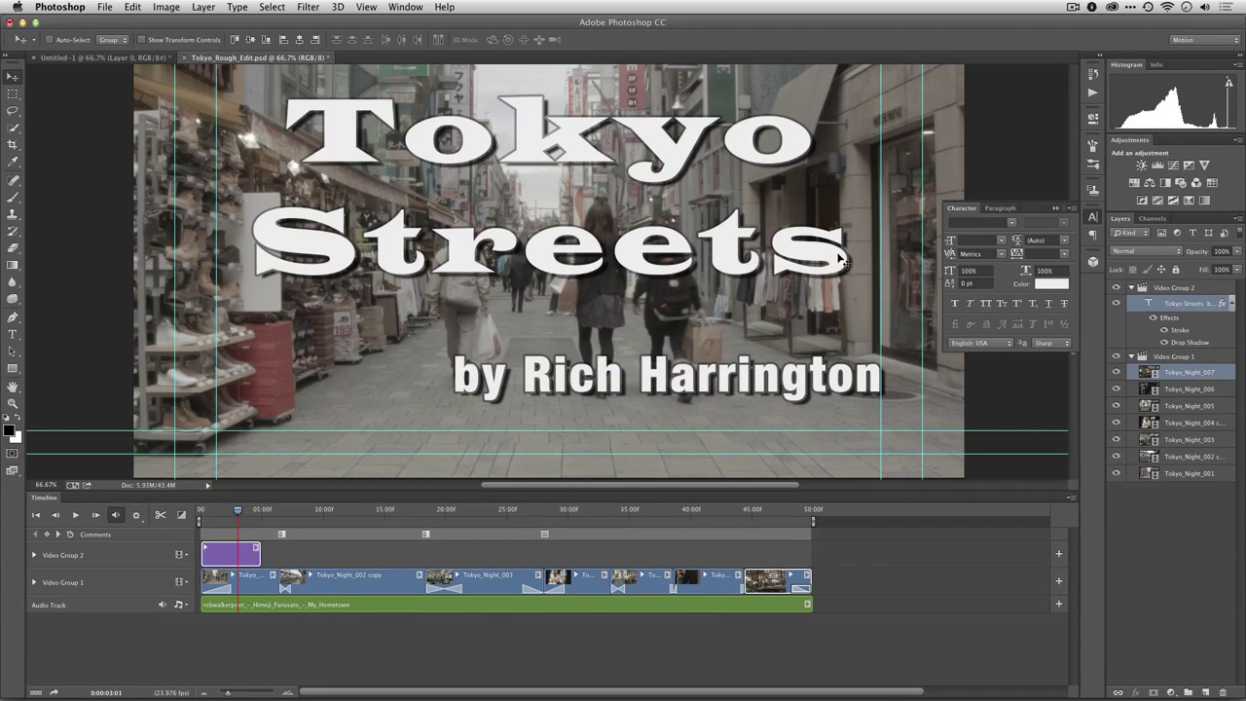
pyautogui.click(251, 41)
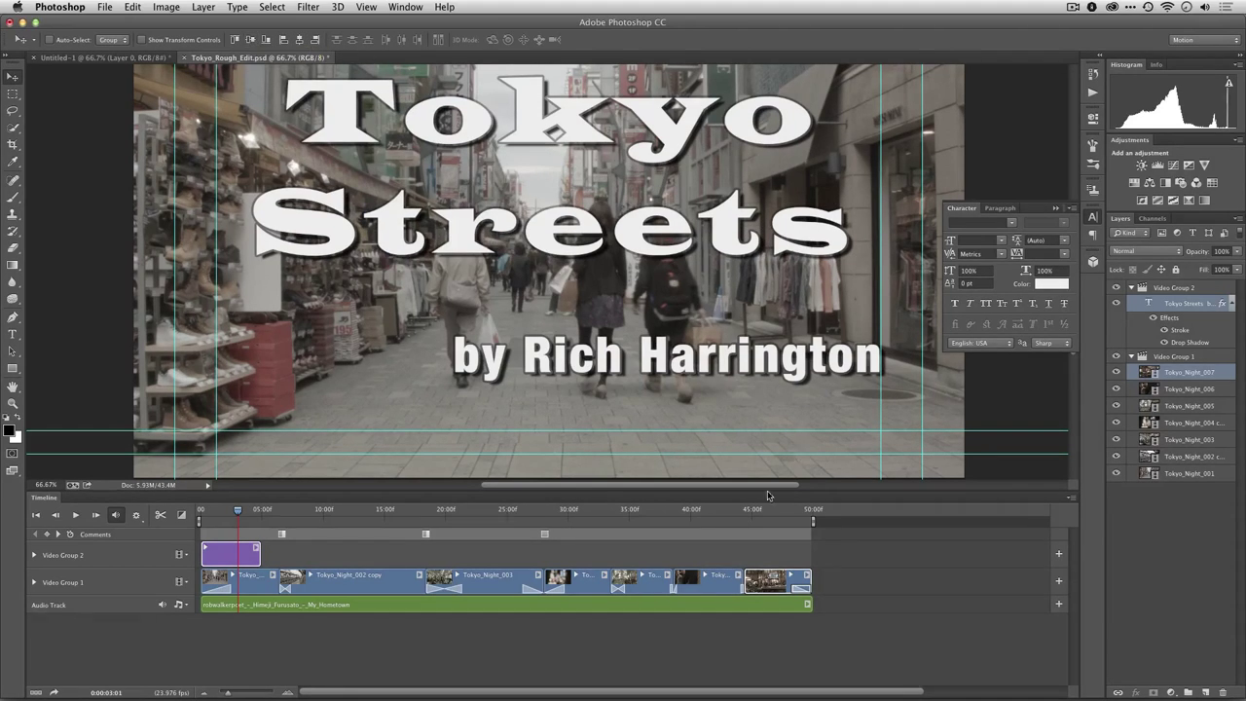
pyautogui.moveTo(757, 492); pyautogui.dragTo(756, 548)
pyautogui.hotkey('ctrl', '0')
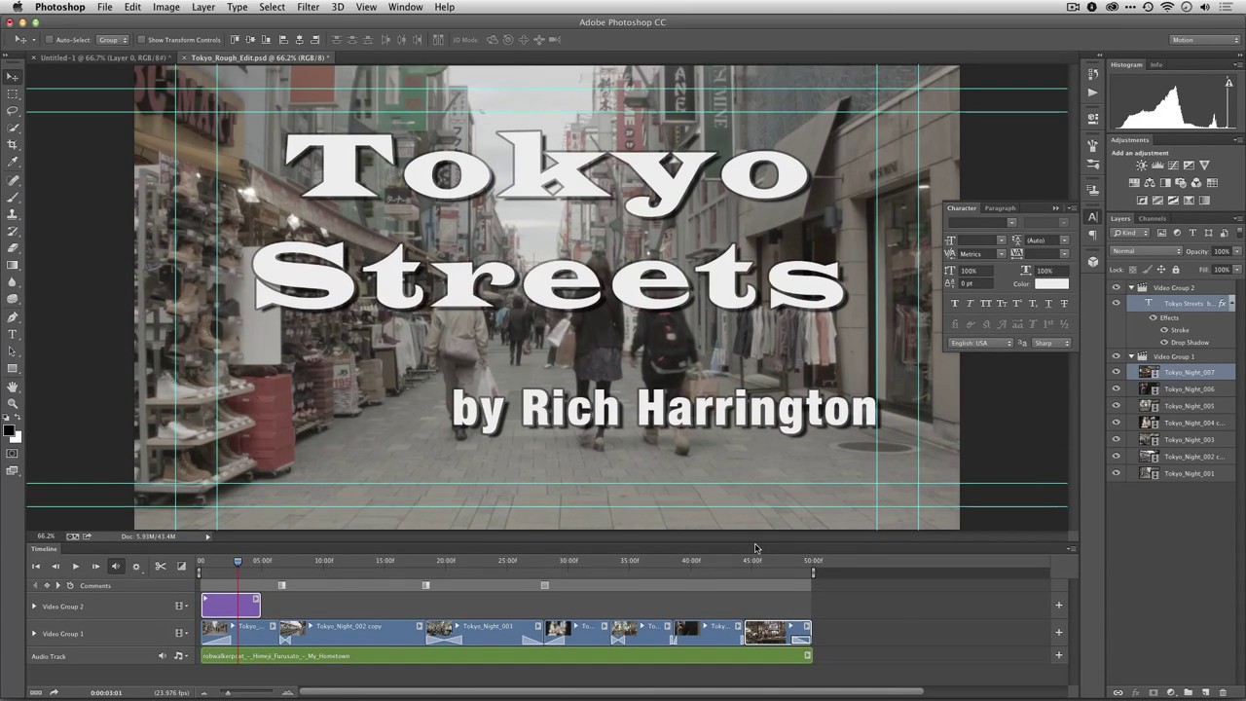
# Step: Change the title's stroke to 4 px at 85% opacity
pyautogui.doubleClick(1180, 330)
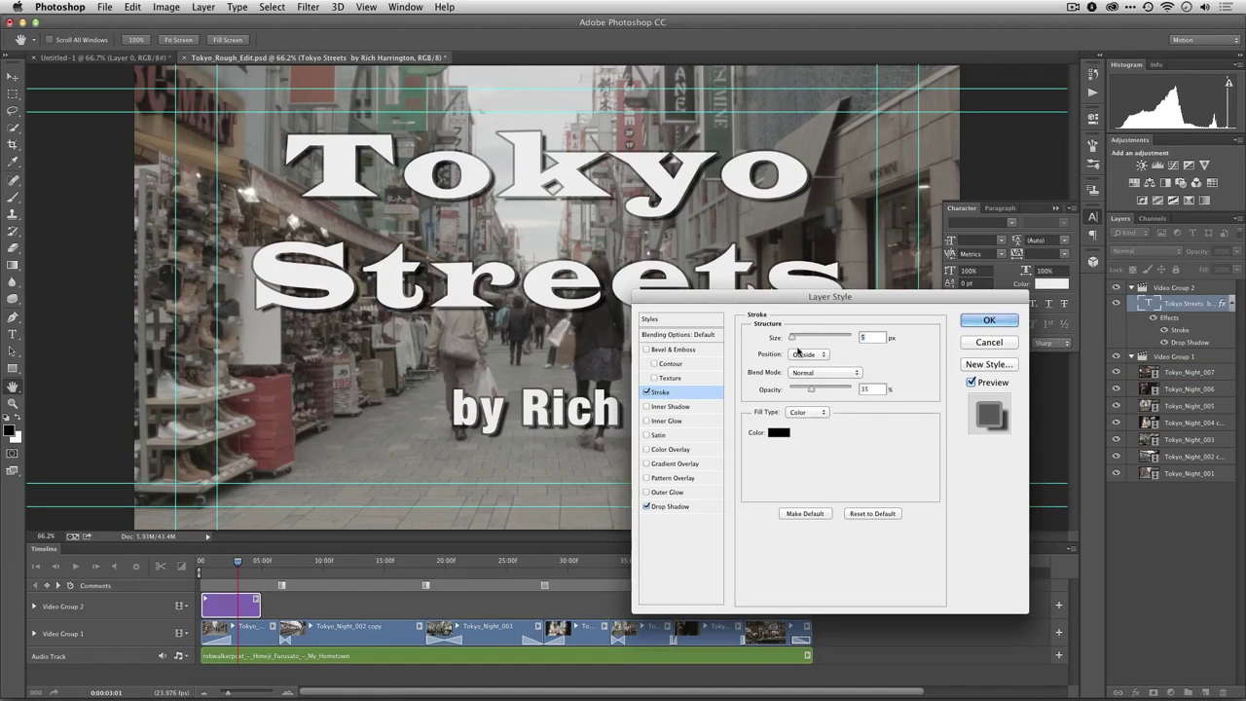
pyautogui.moveTo(811, 389); pyautogui.dragTo(839, 390)
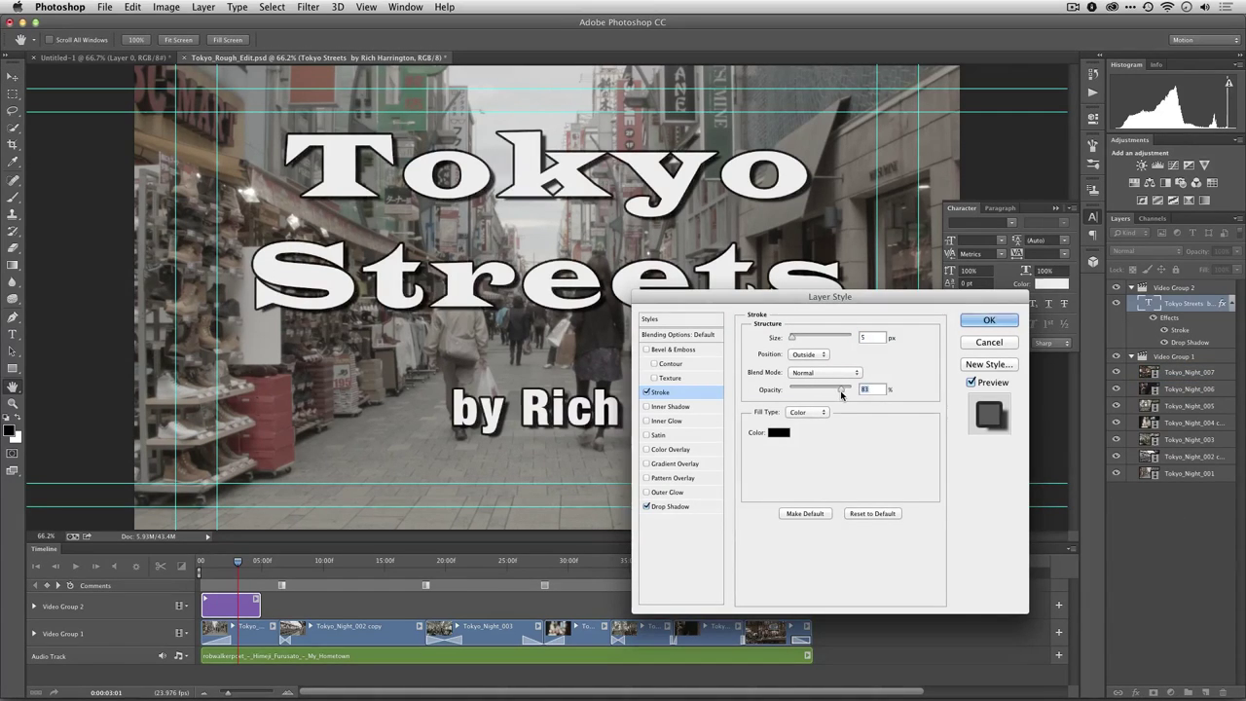
pyautogui.moveTo(794, 338); pyautogui.dragTo(791, 340)
pyautogui.click(984, 321)
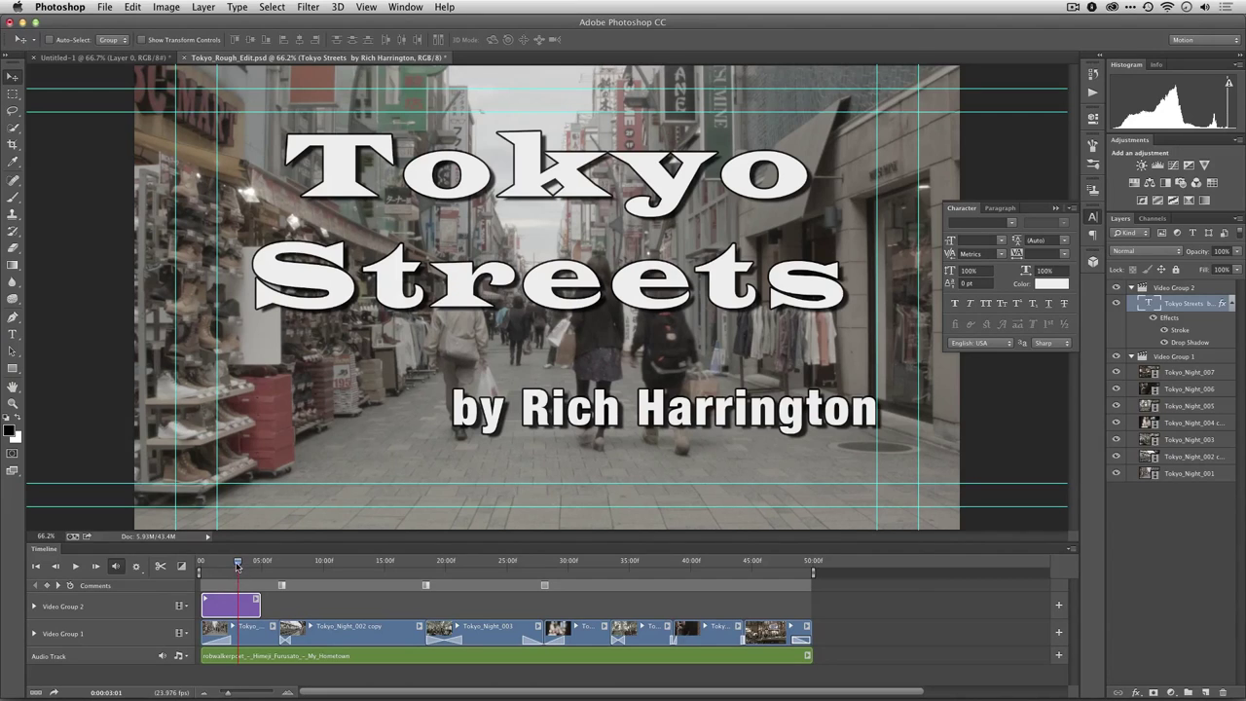
# Step: Add a Fade With Black transition to the title clip's start and preview the fade-in
pyautogui.moveTo(236, 564); pyautogui.dragTo(194, 568)
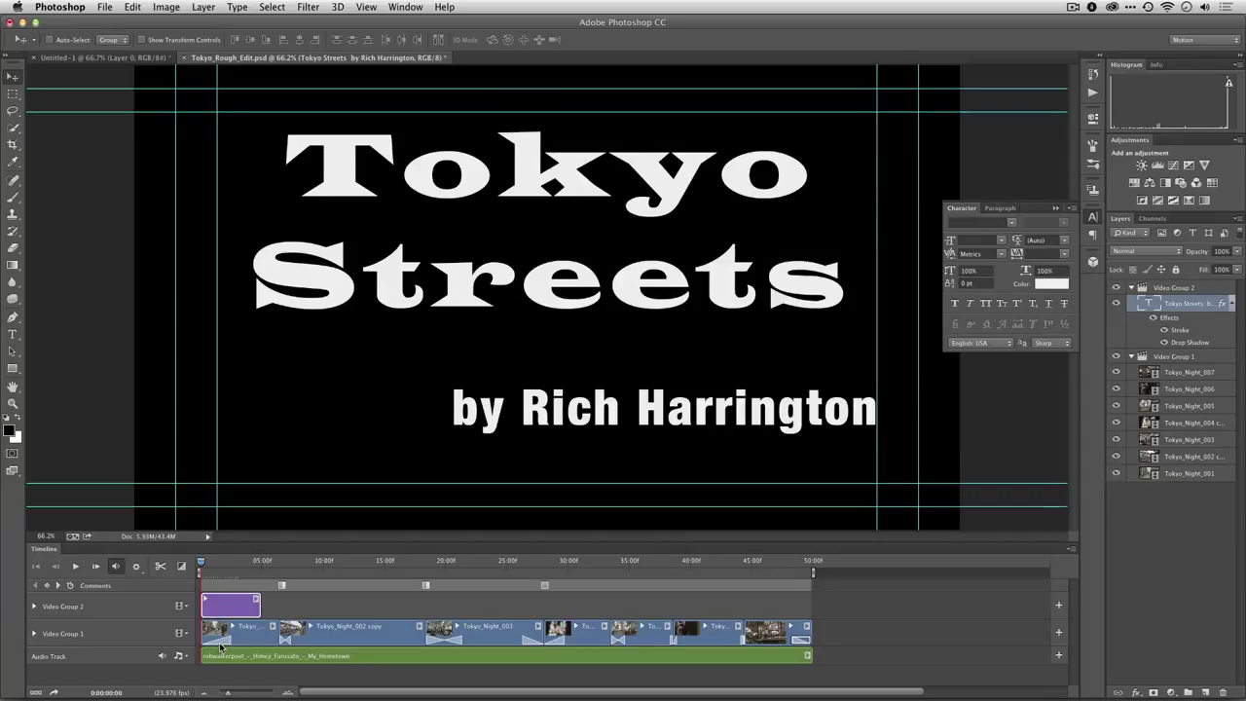
pyautogui.click(222, 645)
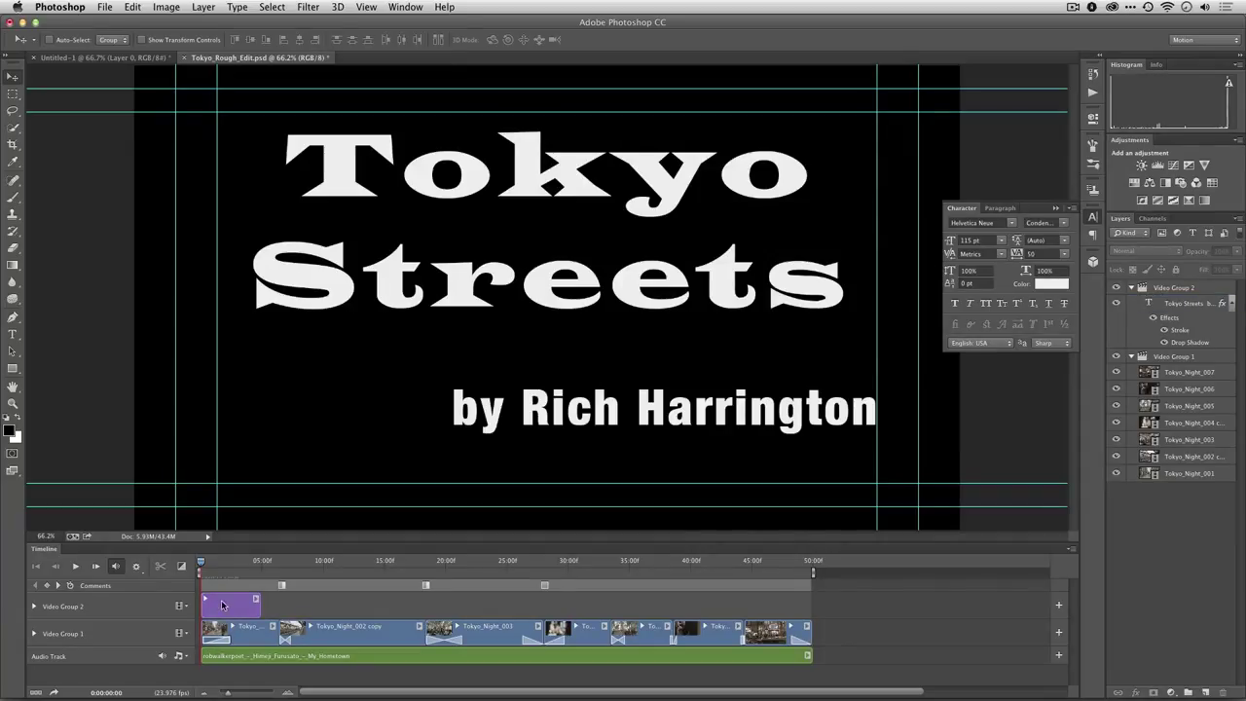
pyautogui.click(181, 566)
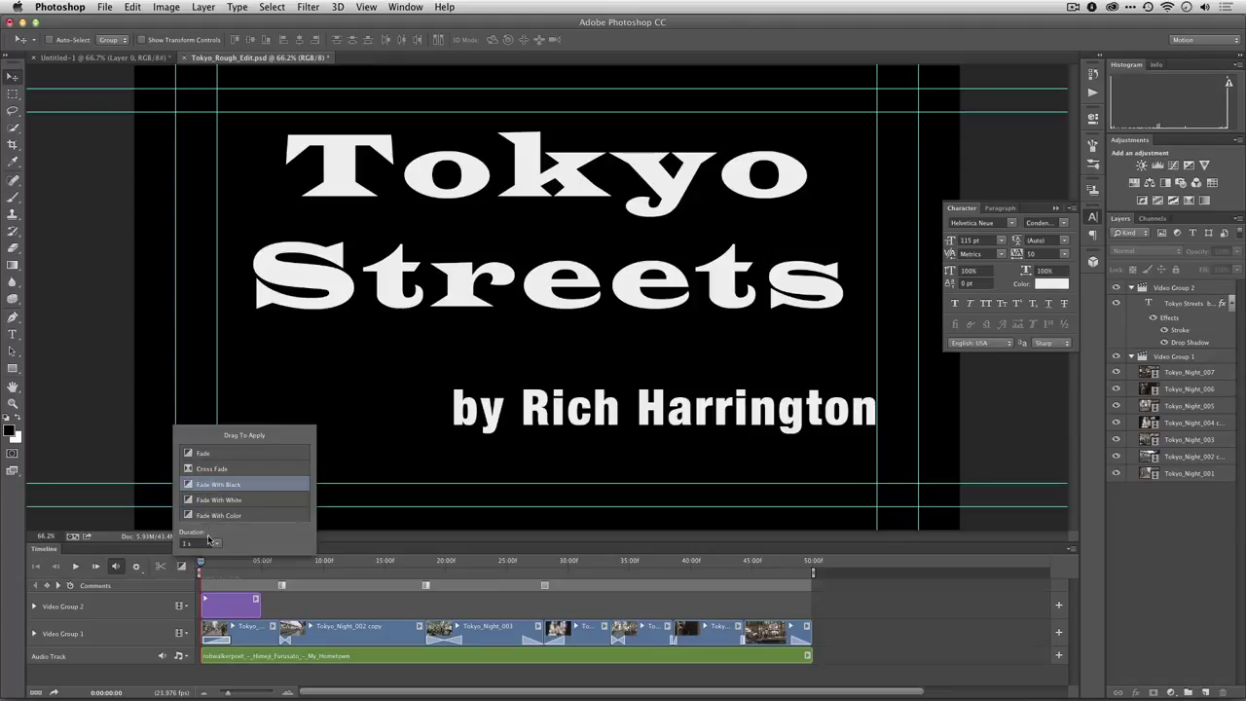
pyautogui.moveTo(195, 513)
pyautogui.mouseDown()
pyautogui.moveTo(212, 611)
pyautogui.moveTo(231, 612)
pyautogui.mouseUp()
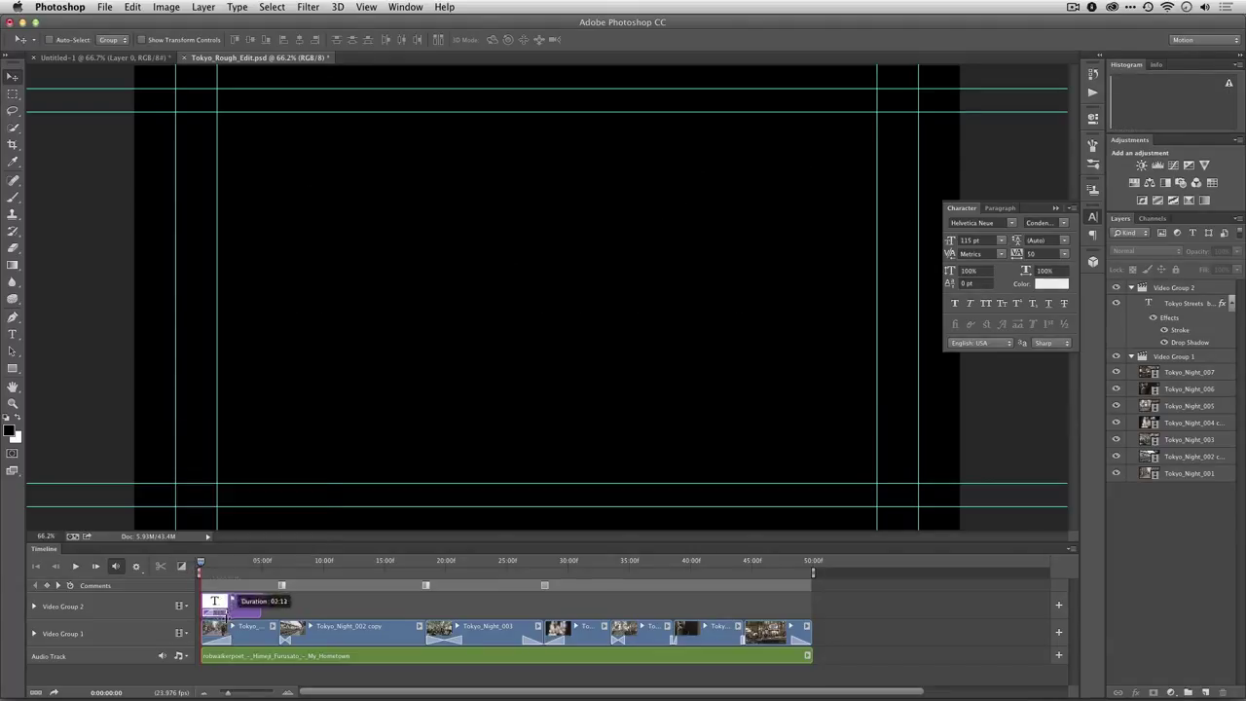
pyautogui.moveTo(203, 564); pyautogui.dragTo(232, 563)
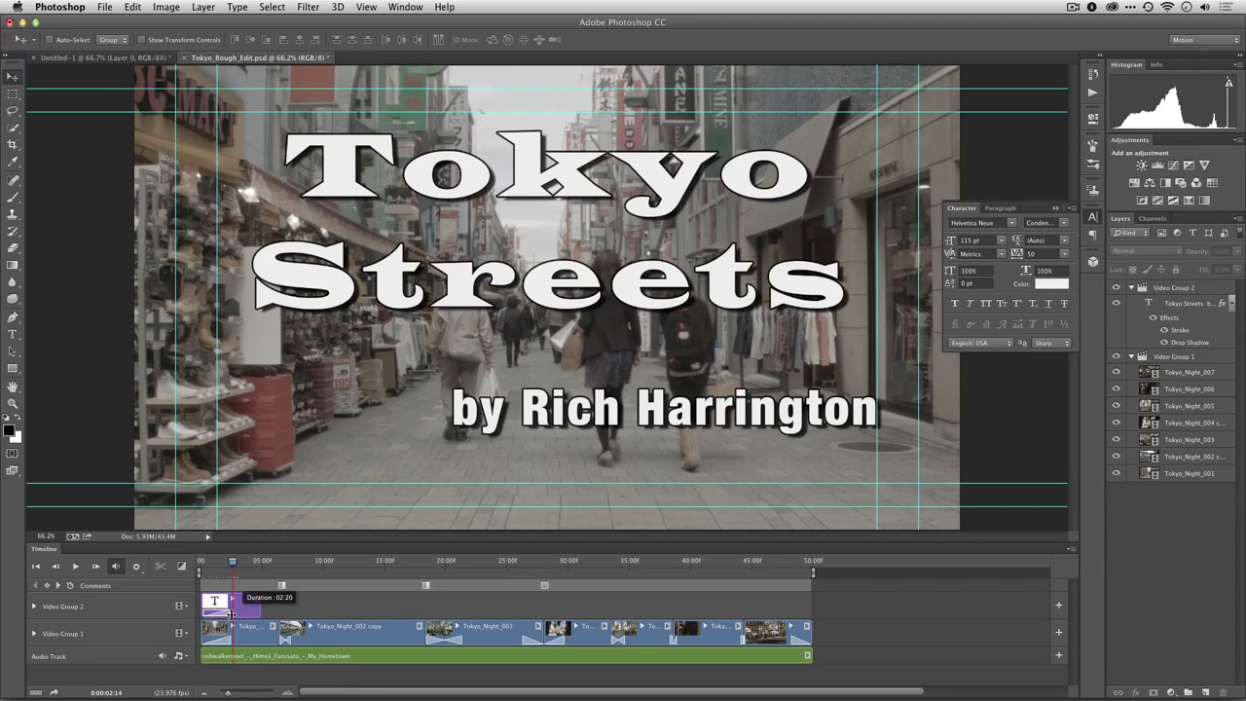
# Step: Extend the title clip to about six seconds and add a Fade at its end
pyautogui.click(261, 609)
pyautogui.moveTo(261, 609); pyautogui.dragTo(297, 608)
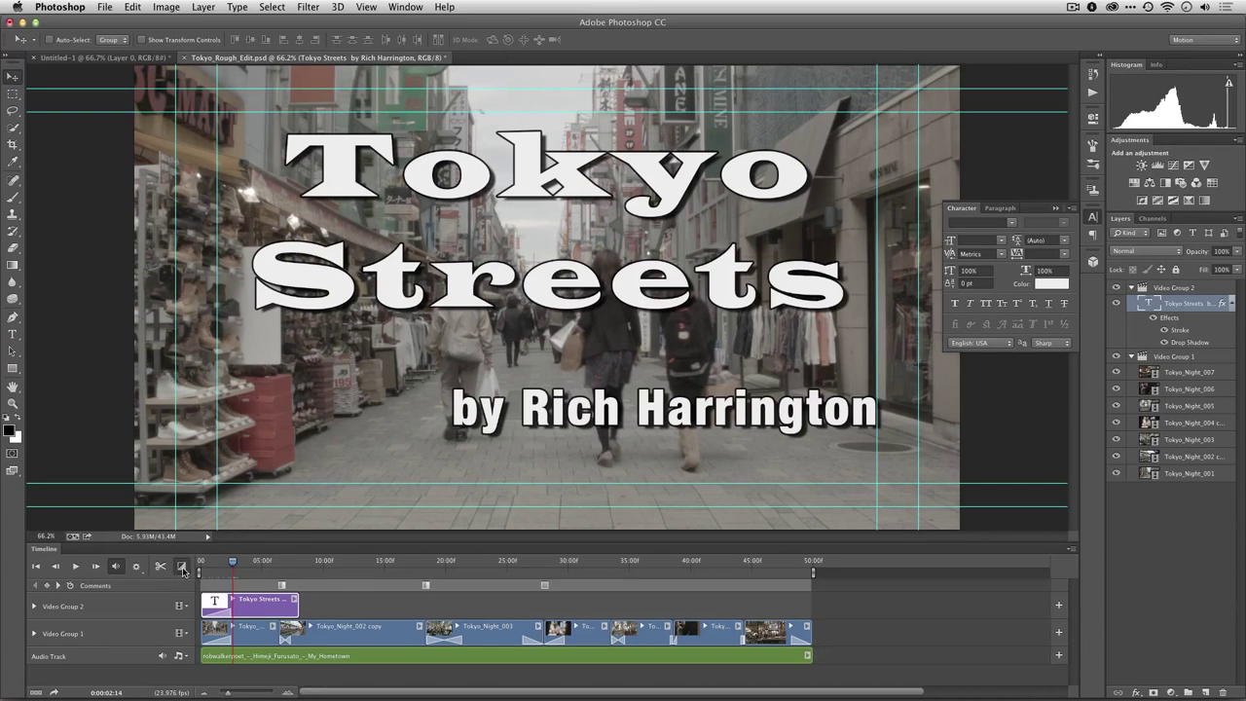
pyautogui.click(181, 565)
pyautogui.moveTo(201, 453); pyautogui.dragTo(289, 610)
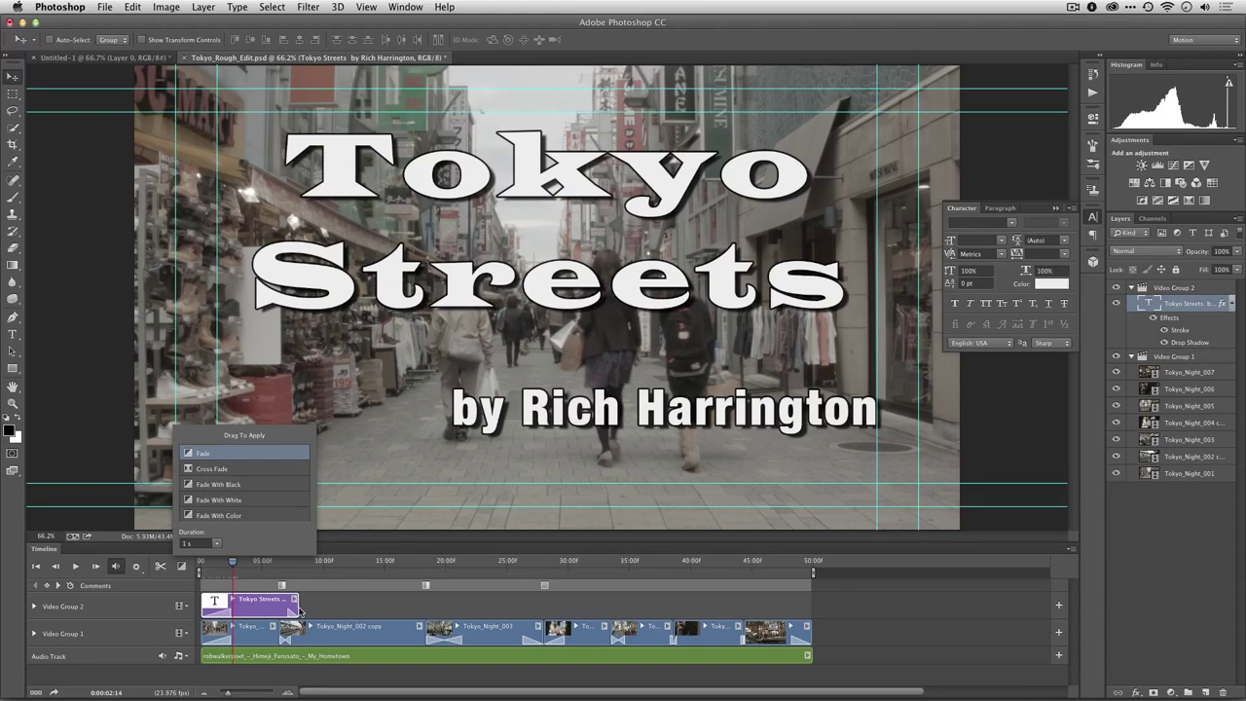
pyautogui.moveTo(298, 608); pyautogui.dragTo(293, 608)
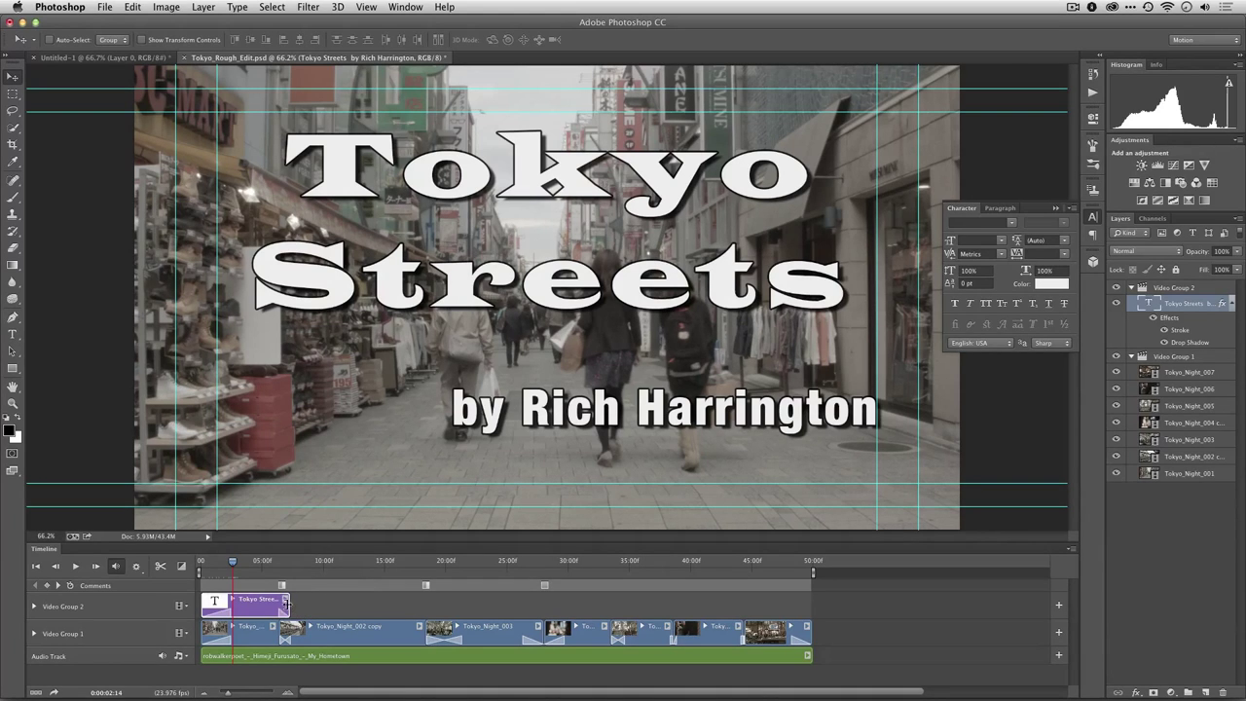
pyautogui.moveTo(231, 565); pyautogui.dragTo(200, 566)
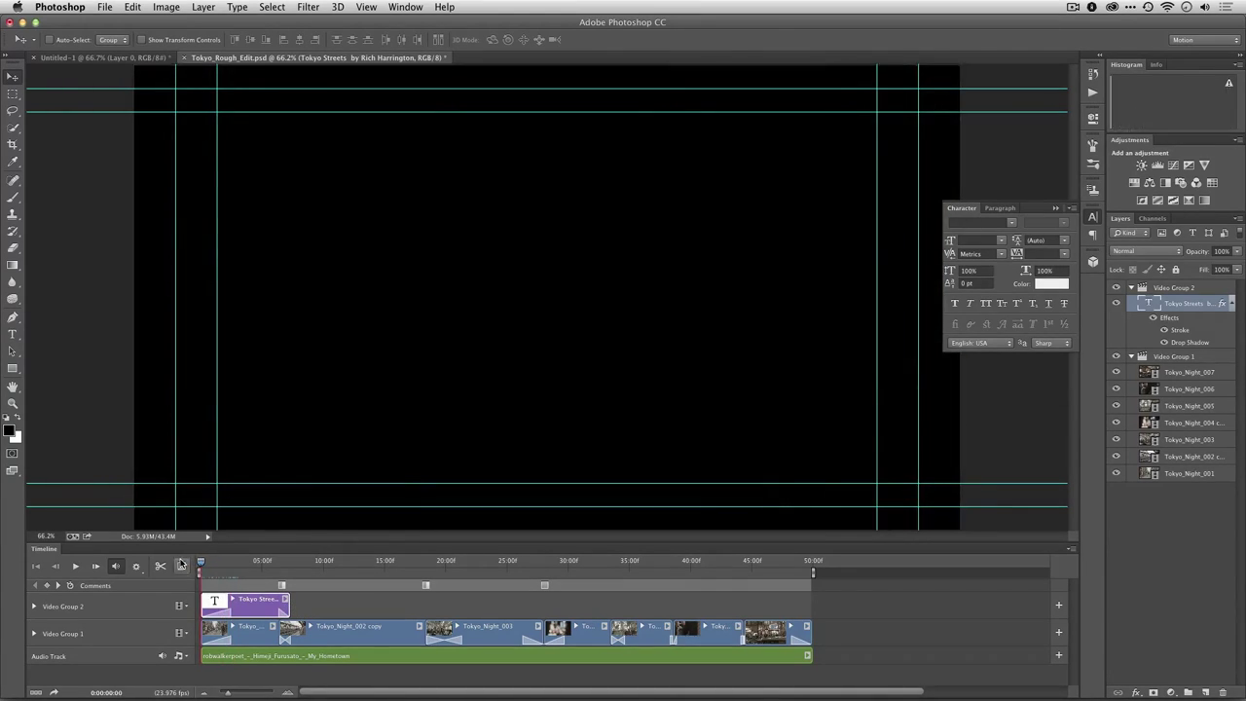
# Step: Play the opening to check the title fades, then save Tokyo_Rough_Edit.psd
pyautogui.press('space')
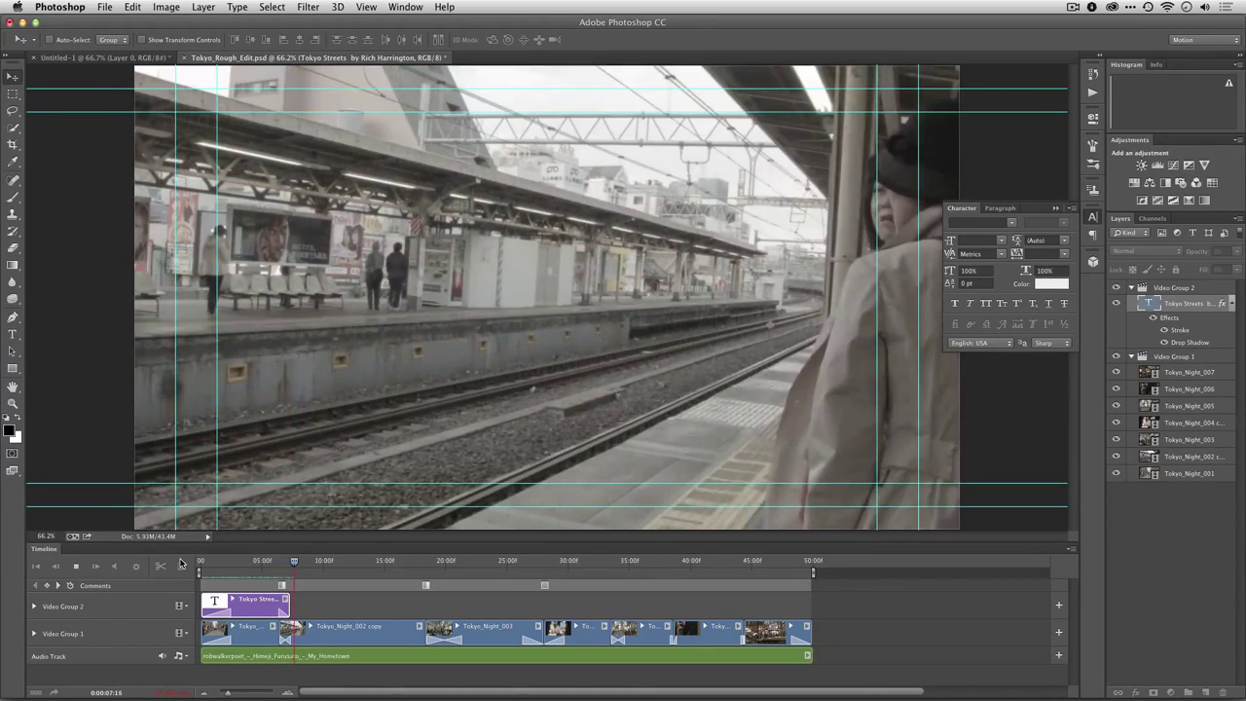
pyautogui.press('space')
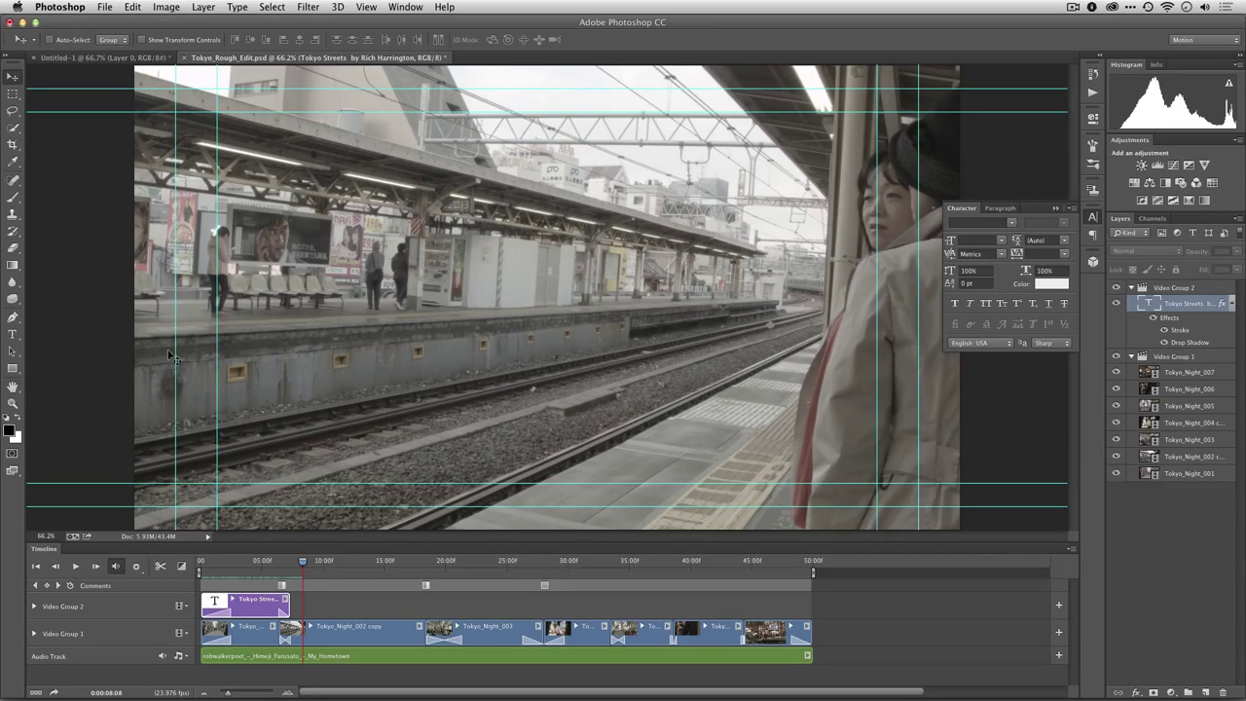
pyautogui.click(104, 9)
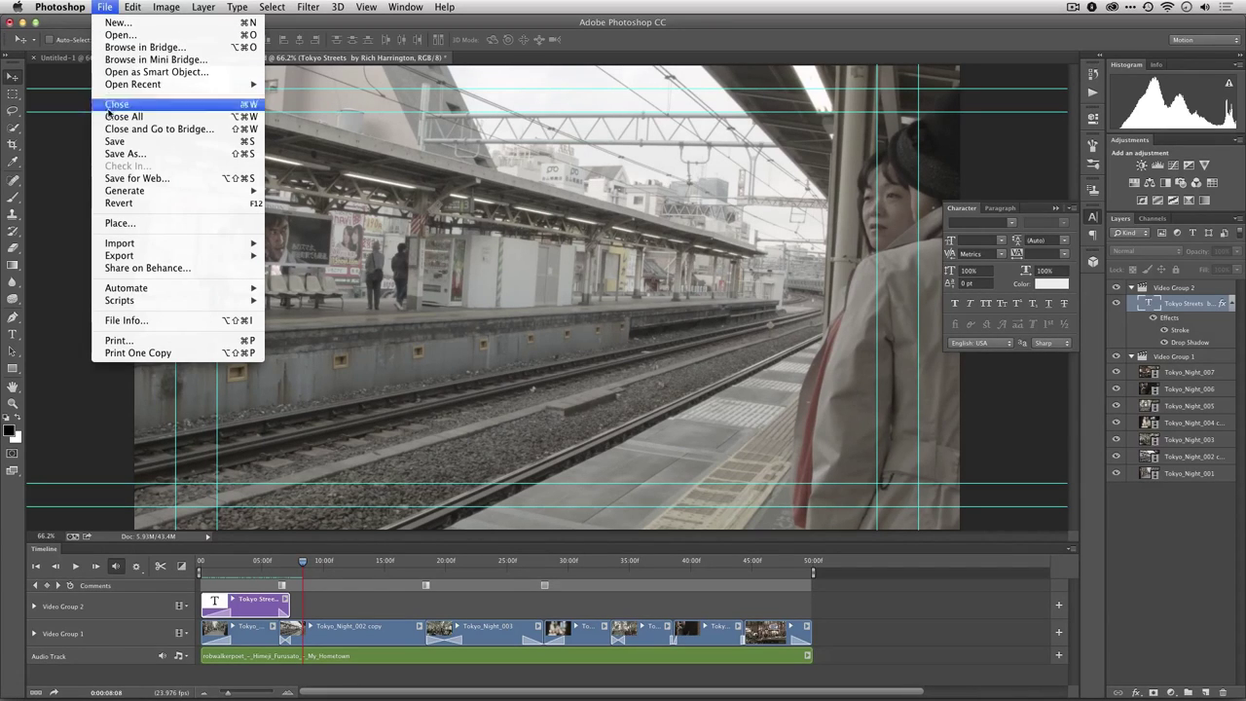
pyautogui.click(110, 142)
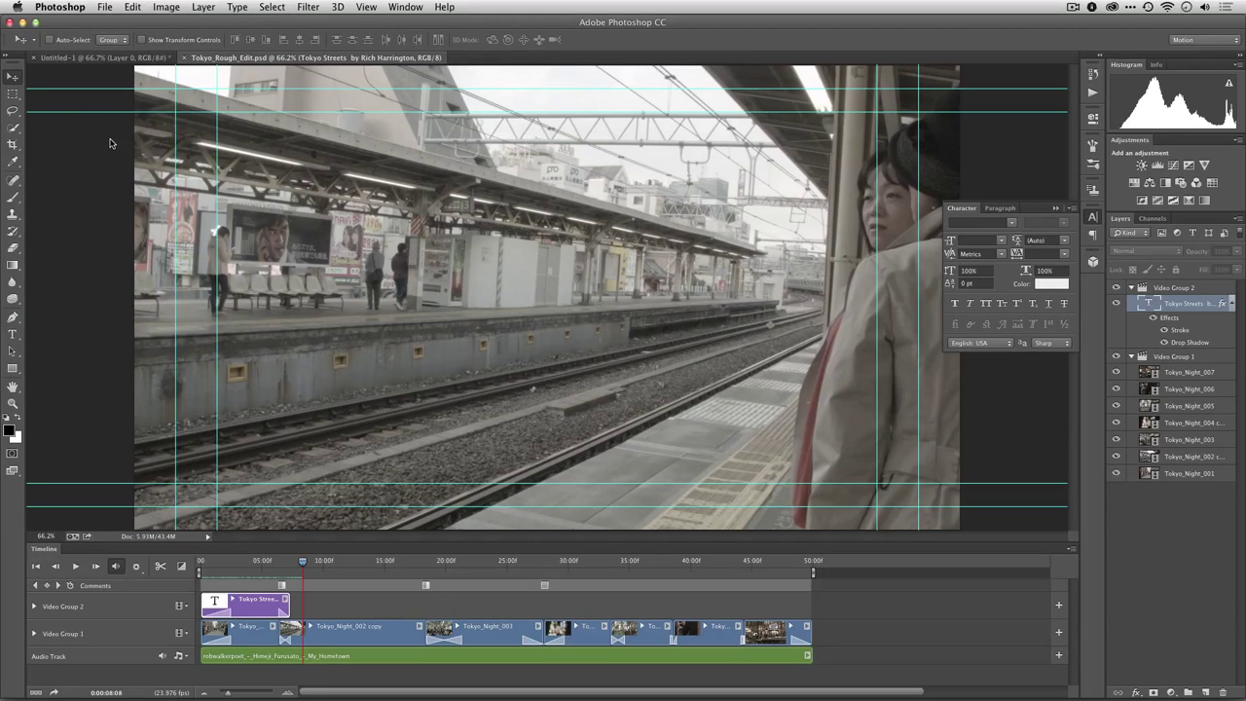